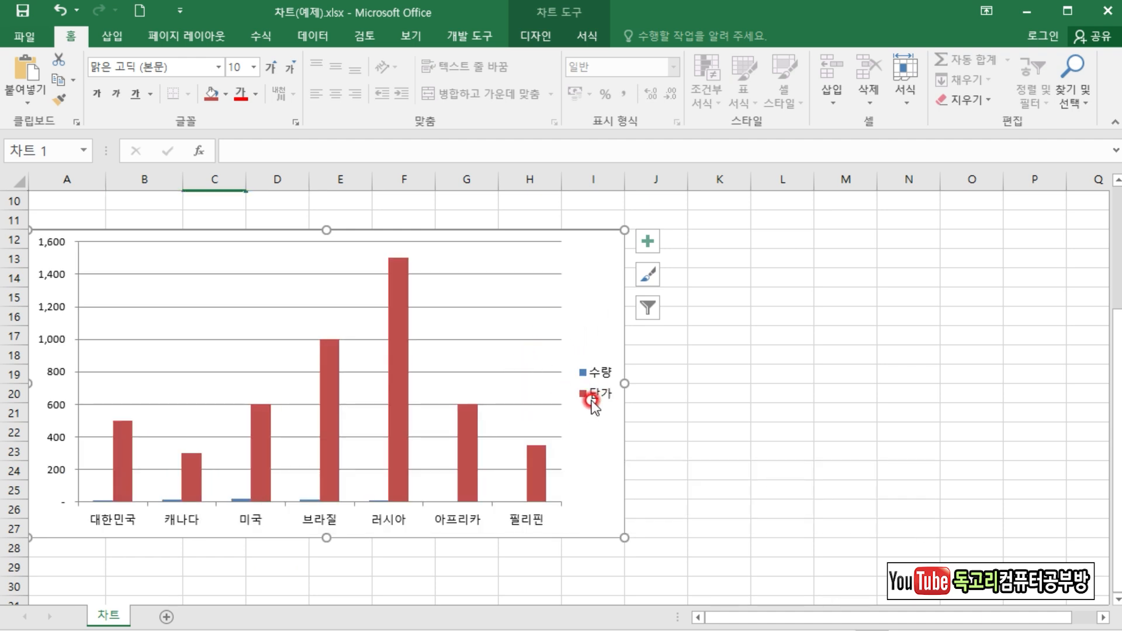
Change the chart to a combo type, with the 단가 series as a line with markers (표식이 있는 꺾은선형) on the secondary axis.
right_click(585, 247)
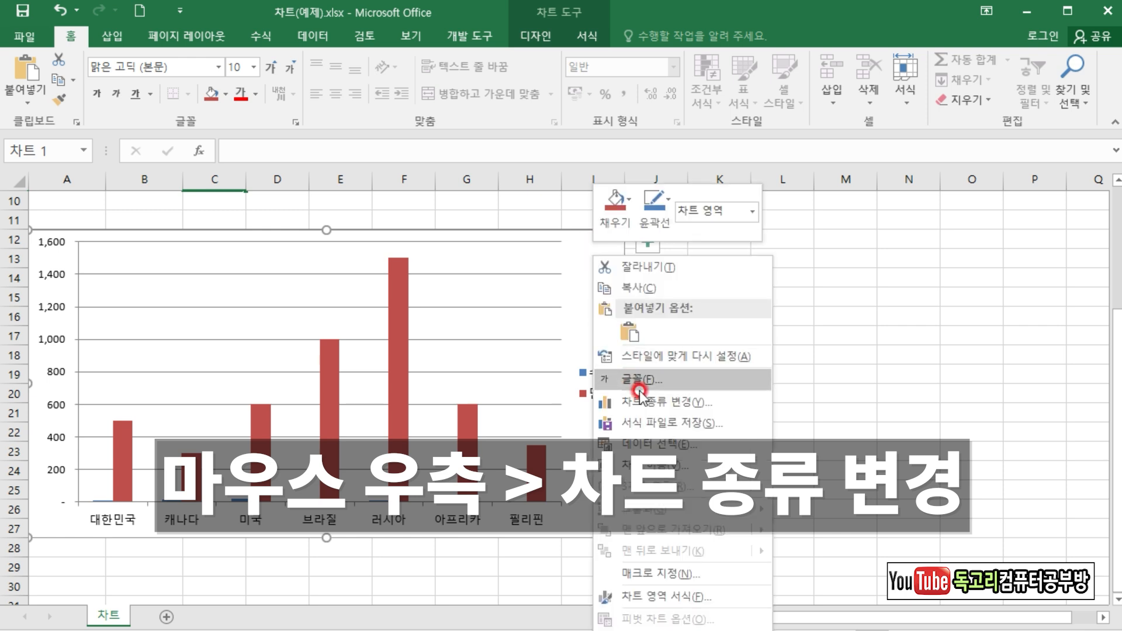
click(682, 404)
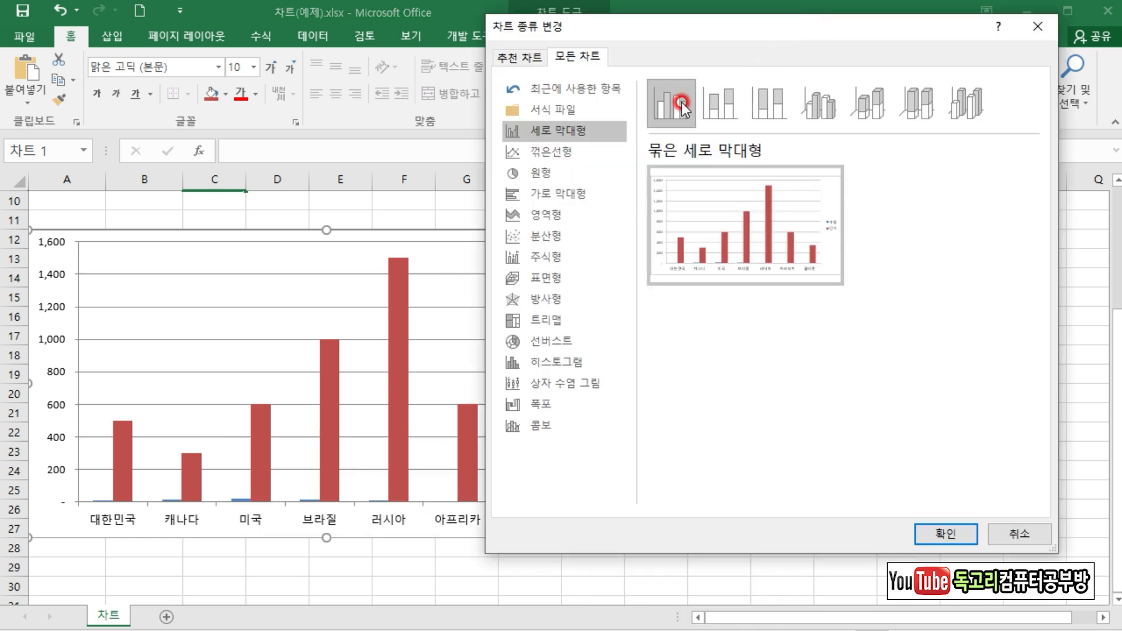
click(521, 425)
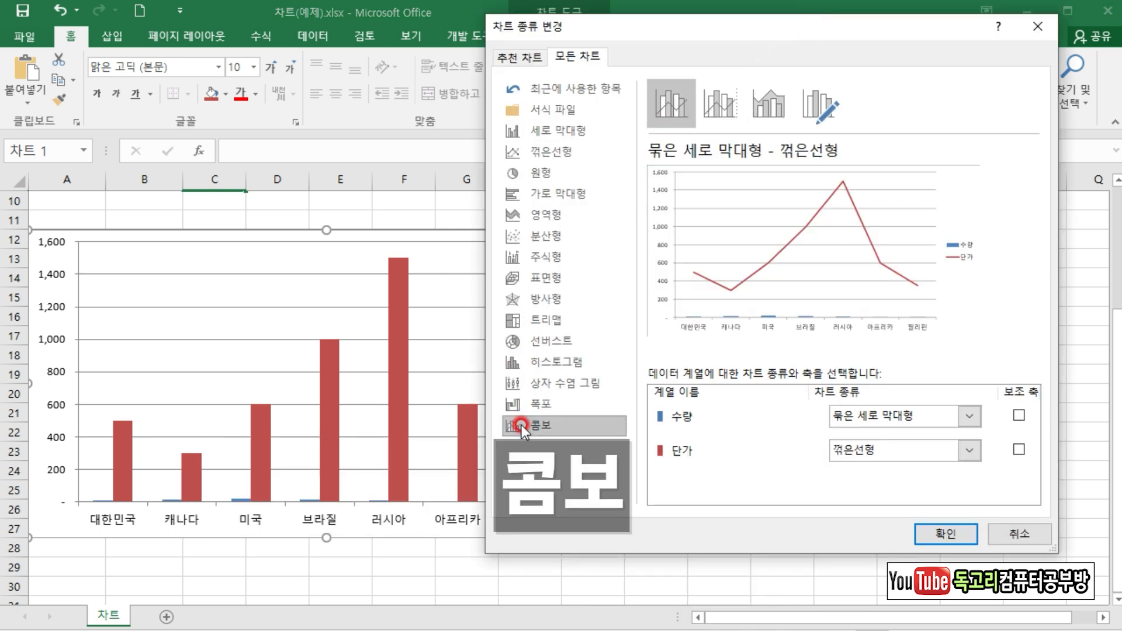
click(963, 450)
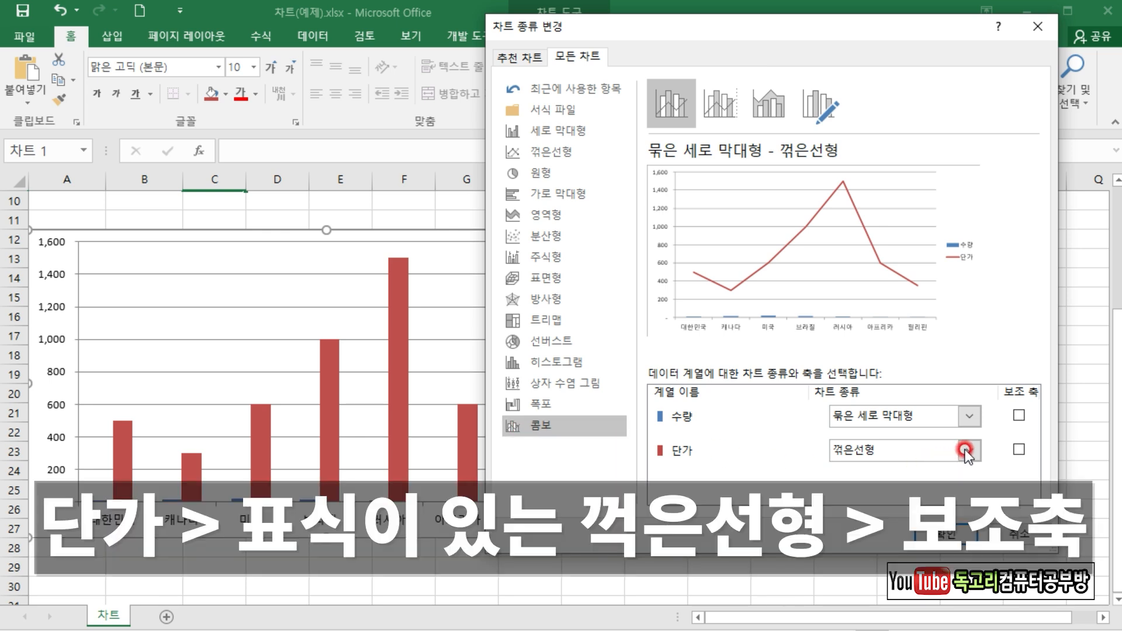
click(1012, 292)
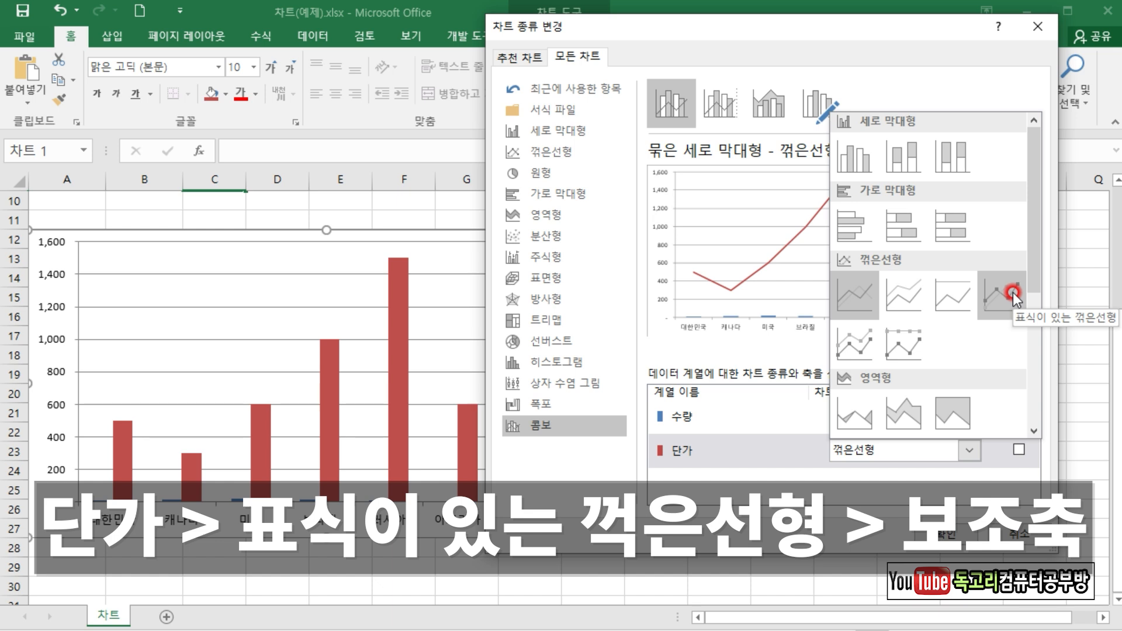
click(1012, 292)
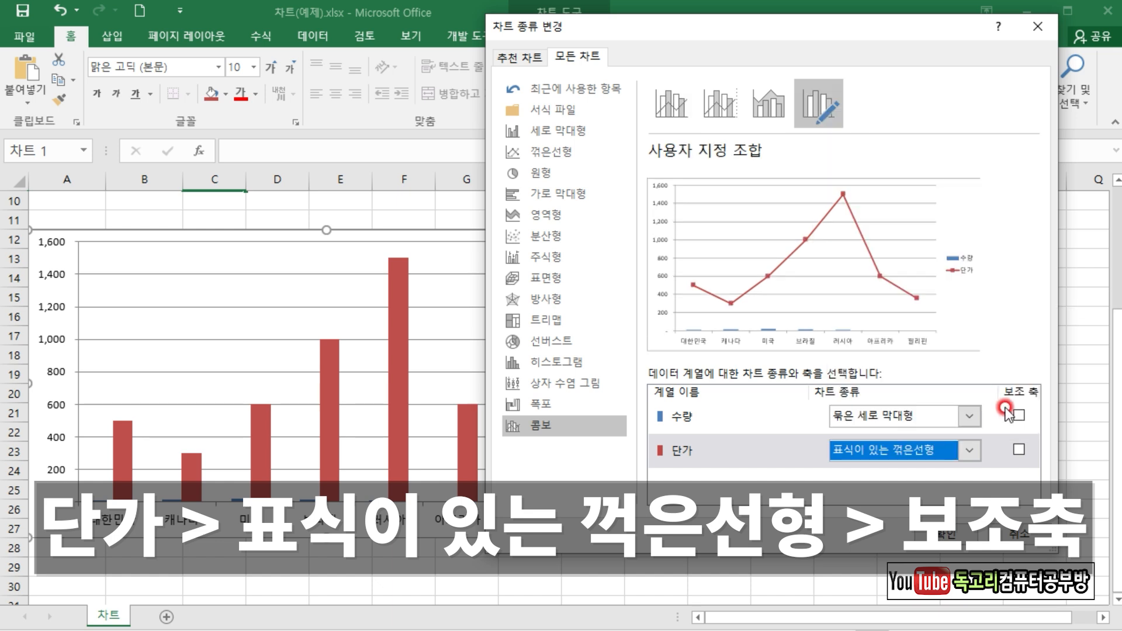
click(1019, 451)
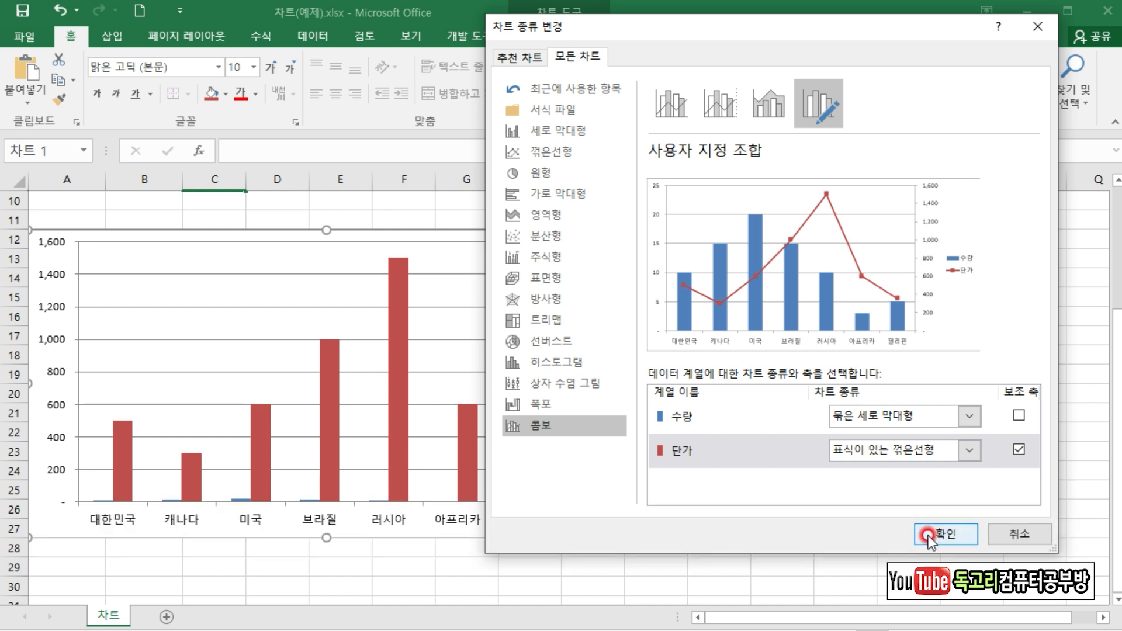
click(927, 534)
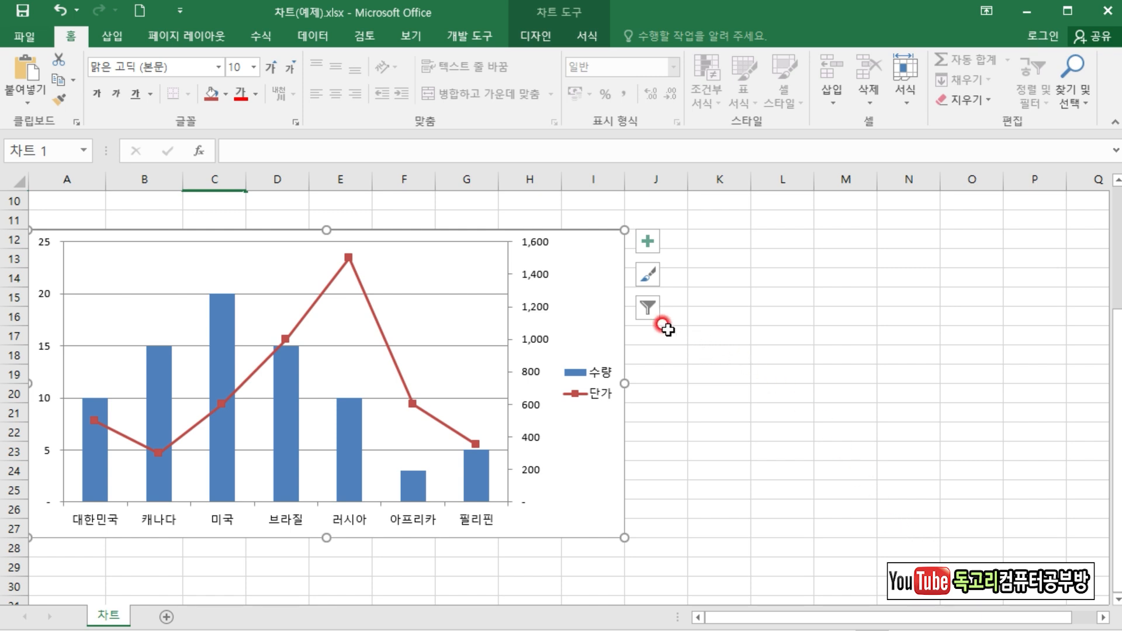
Add a chart title reading "국가별 판매현황" above the plot area.
click(643, 246)
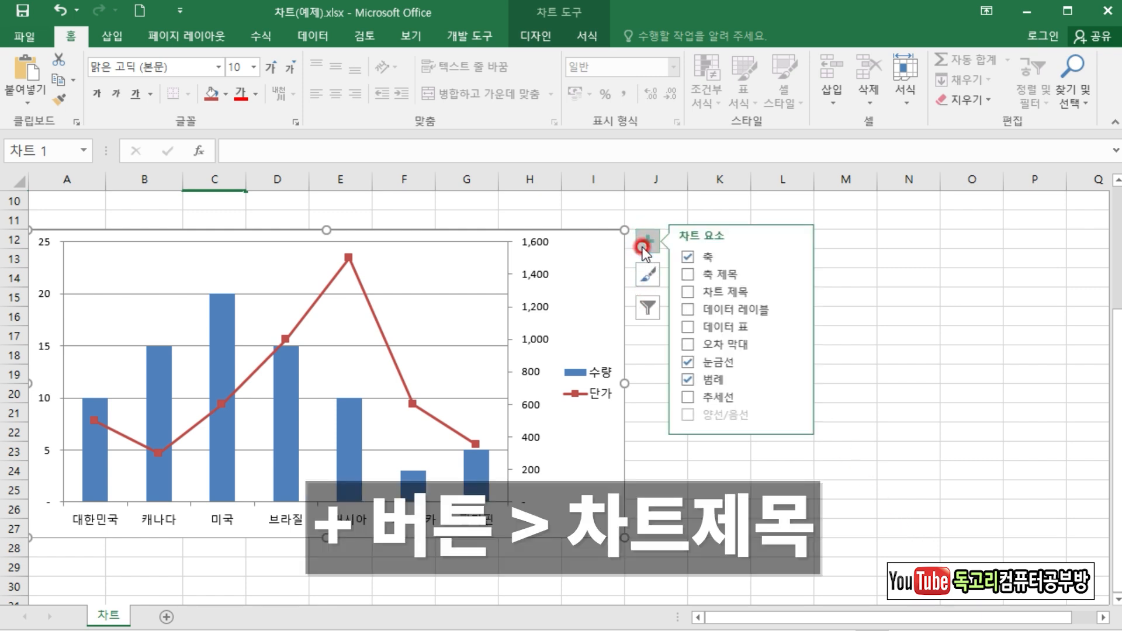
click(725, 293)
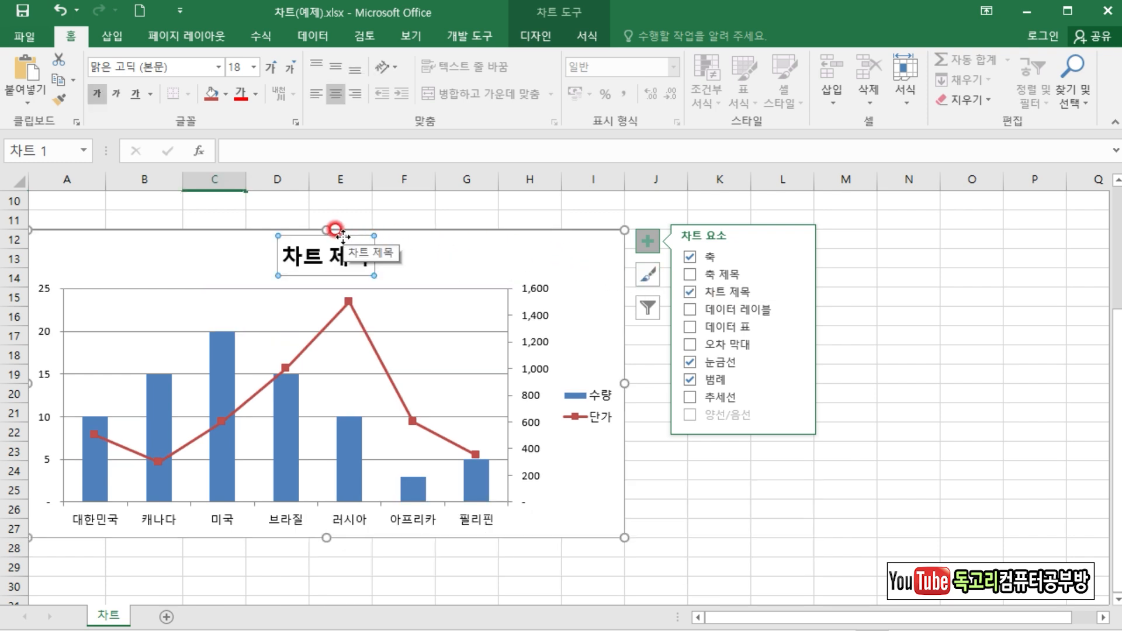
click(292, 253)
drag(286, 248, 359, 257)
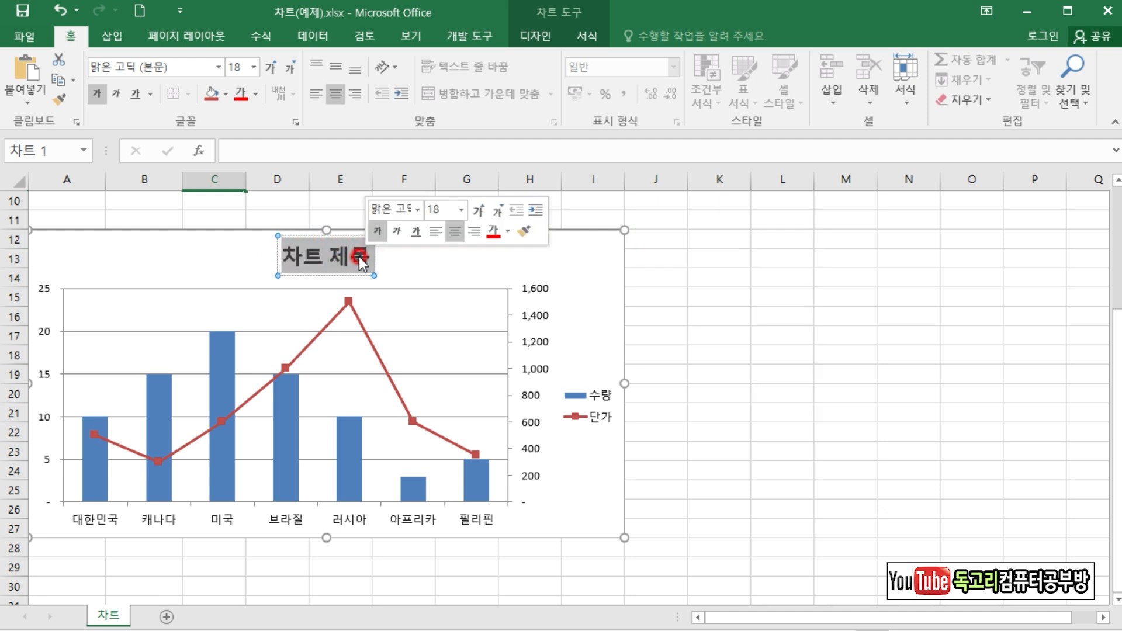
text(국)
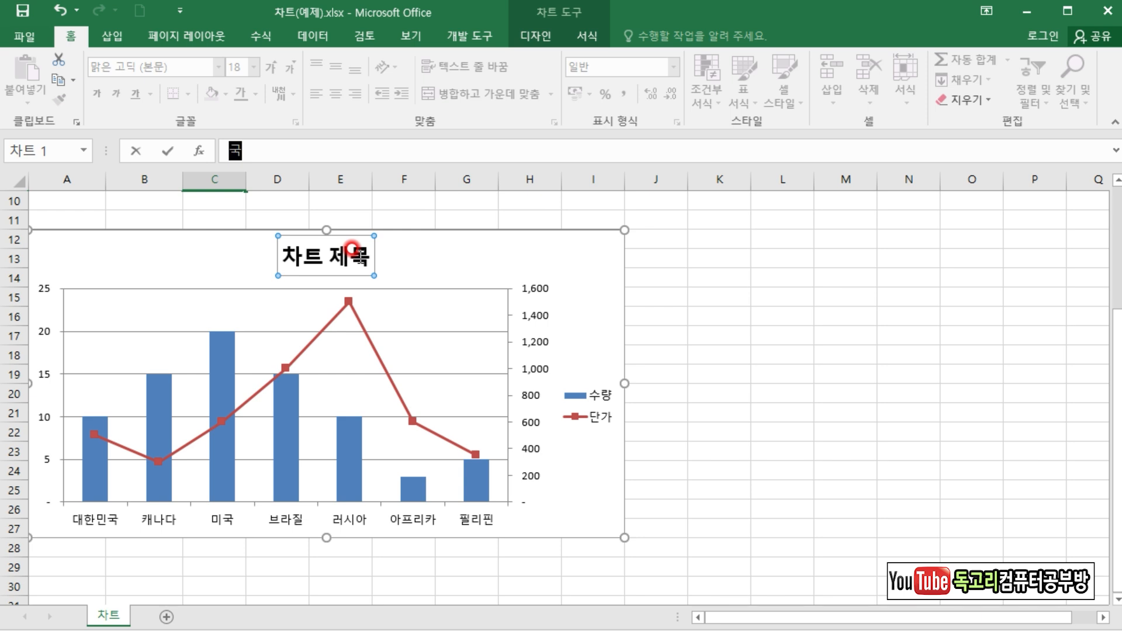
text(가별 판매현황)
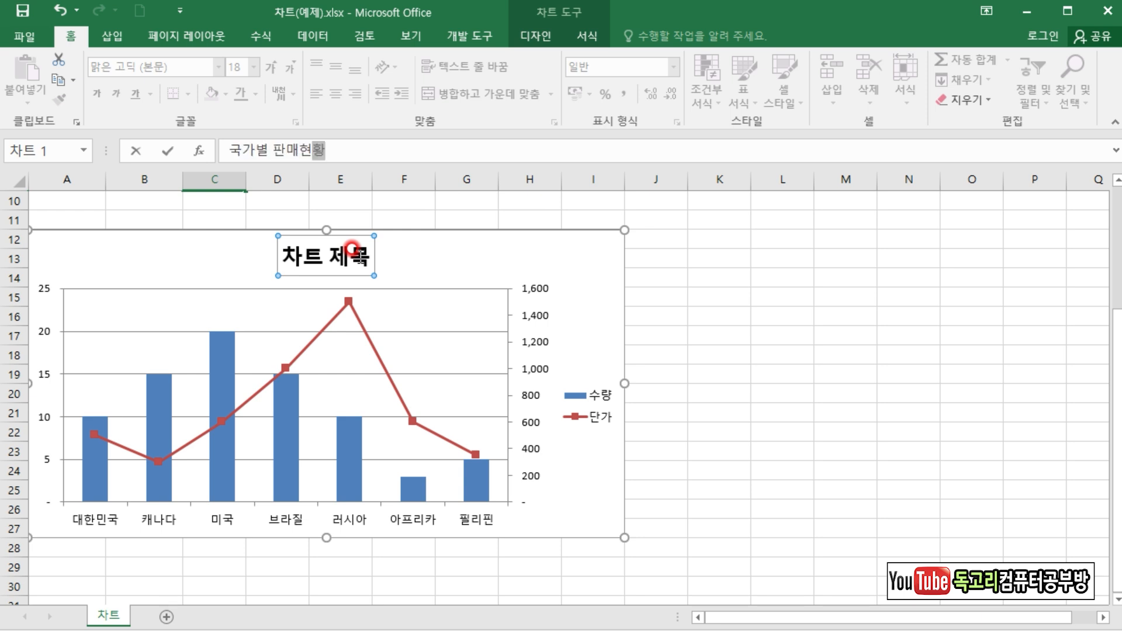
key(Return)
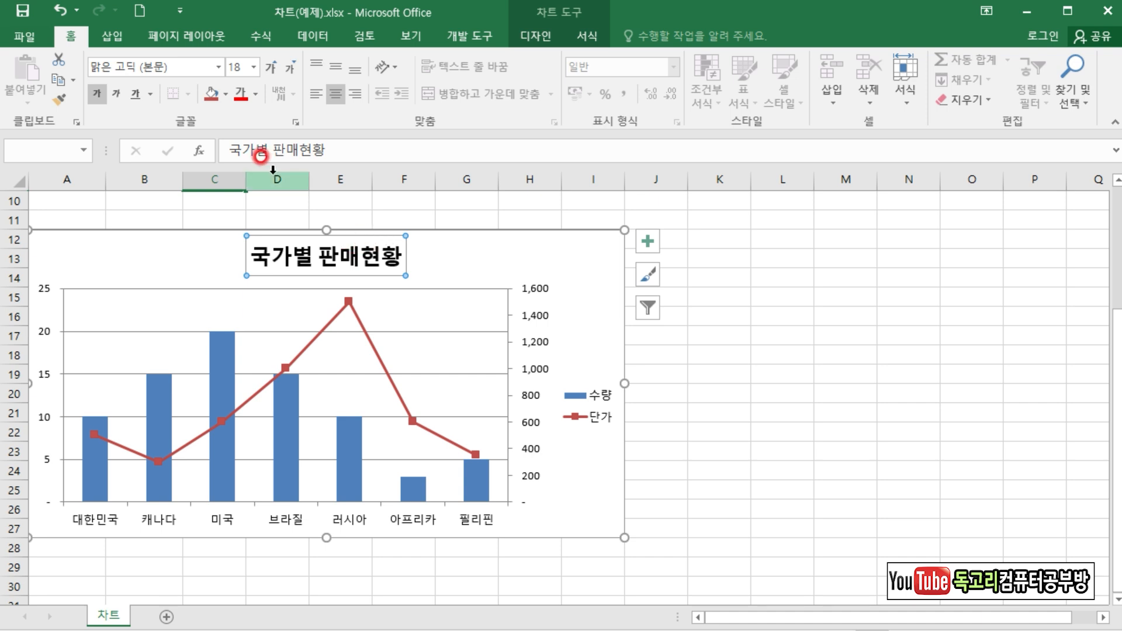
Set the chart title's font to 돋움 and its size to 20.
click(204, 68)
text(돋움)
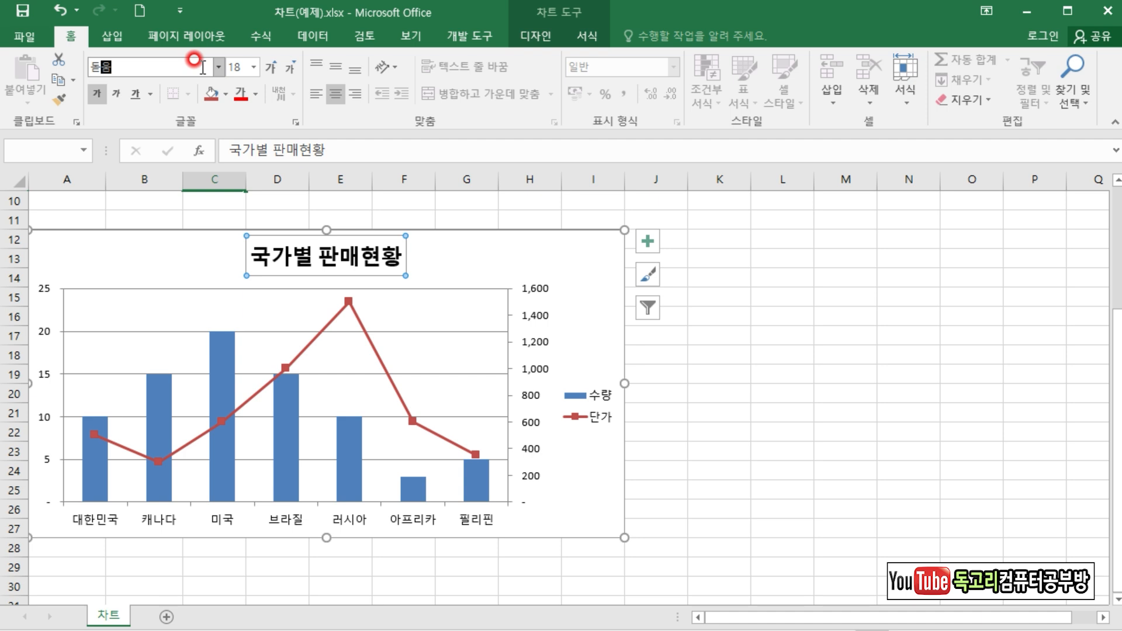
key(Return)
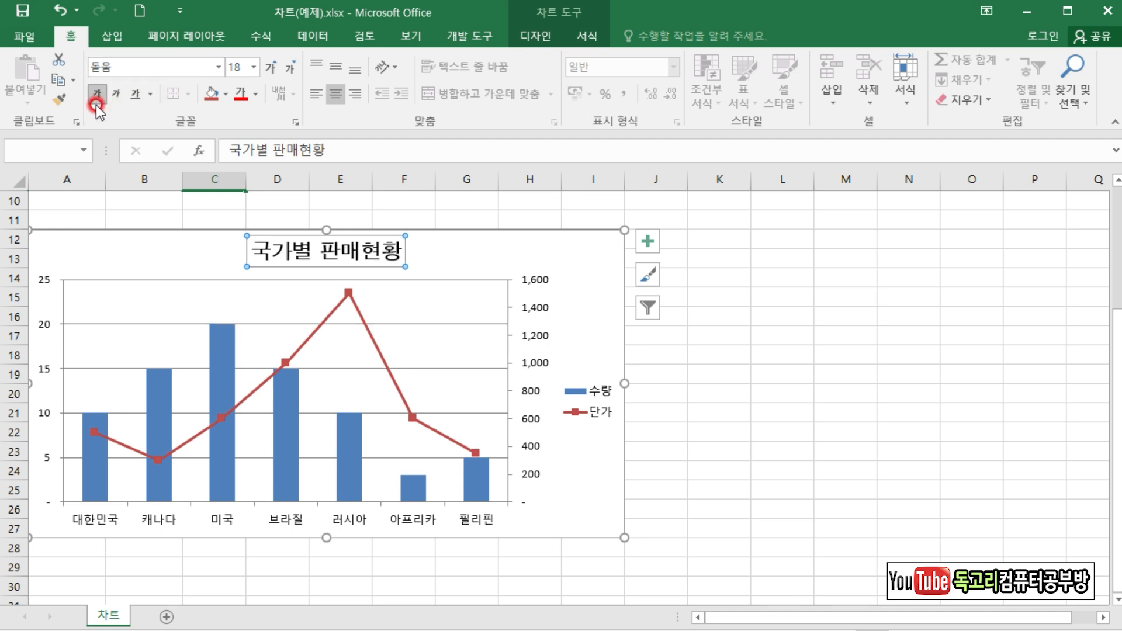
click(238, 64)
text(20)
click(238, 61)
key(Return)
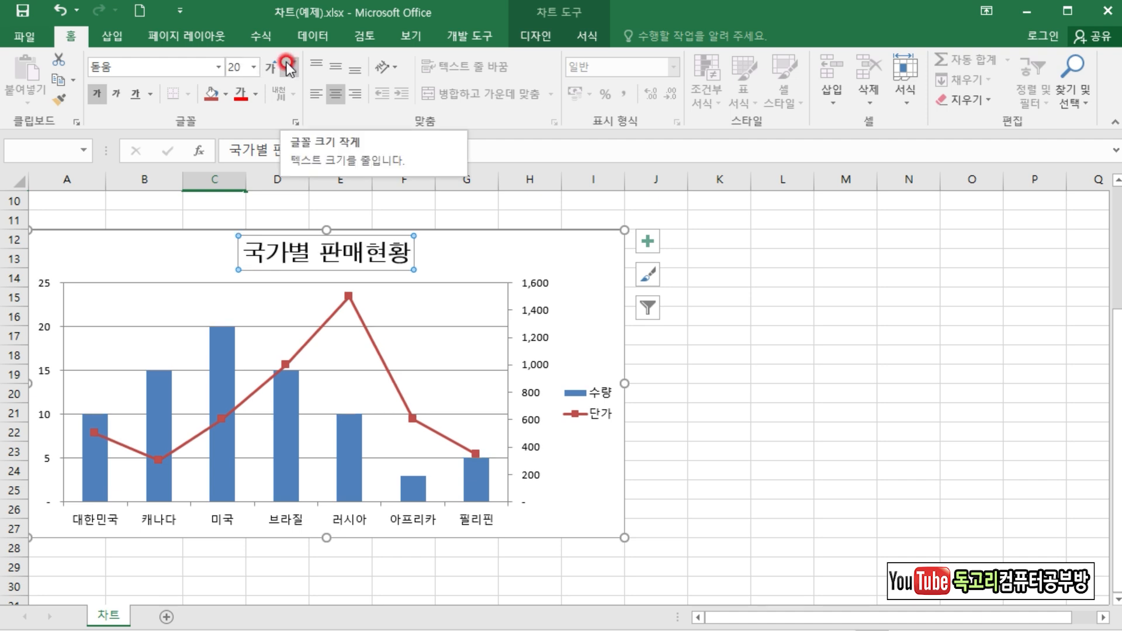
click(153, 394)
mouse_move(153, 394)
mouse_down()
mouse_move(175, 356)
mouse_move(177, 404)
mouse_up()
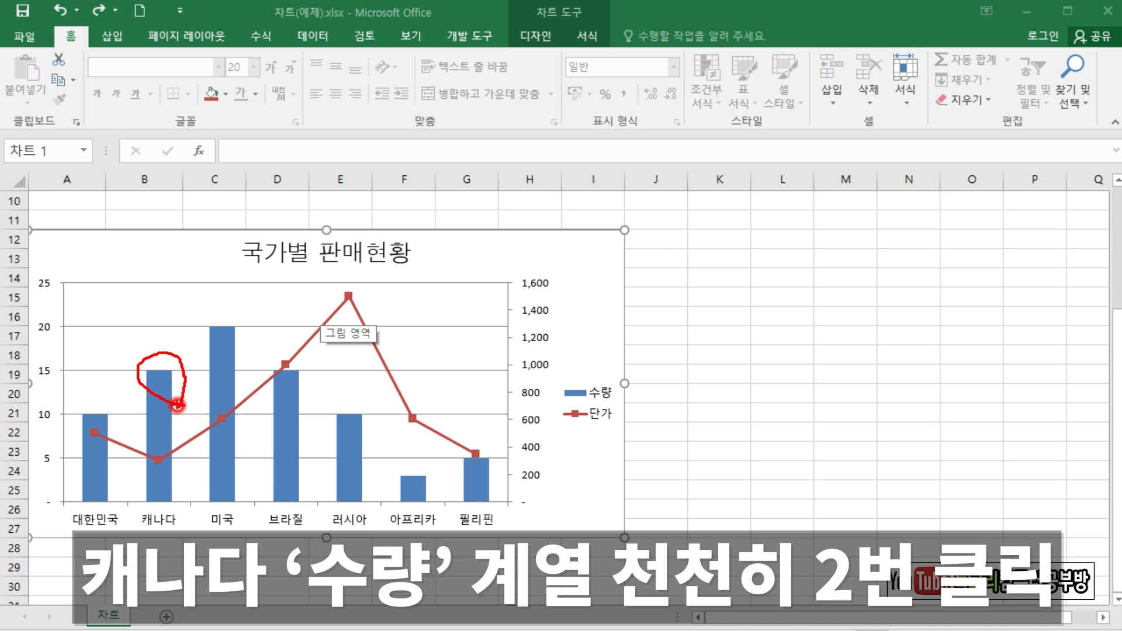
drag(154, 362, 196, 346)
Add a data label to only the 캐나다 column of the 수량 series.
click(150, 392)
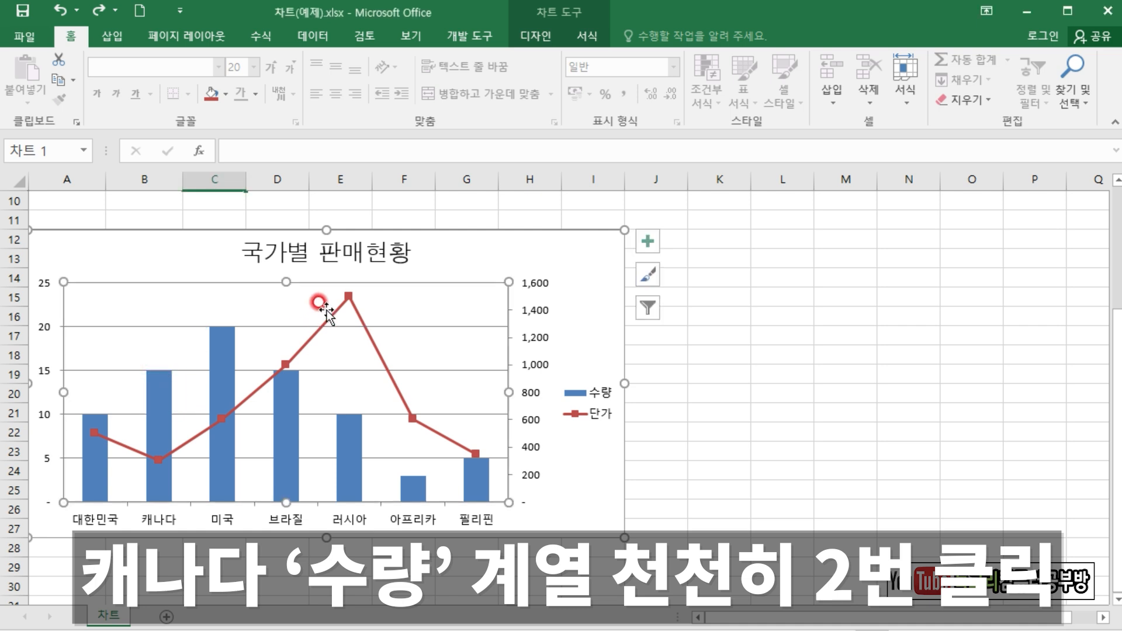
click(159, 392)
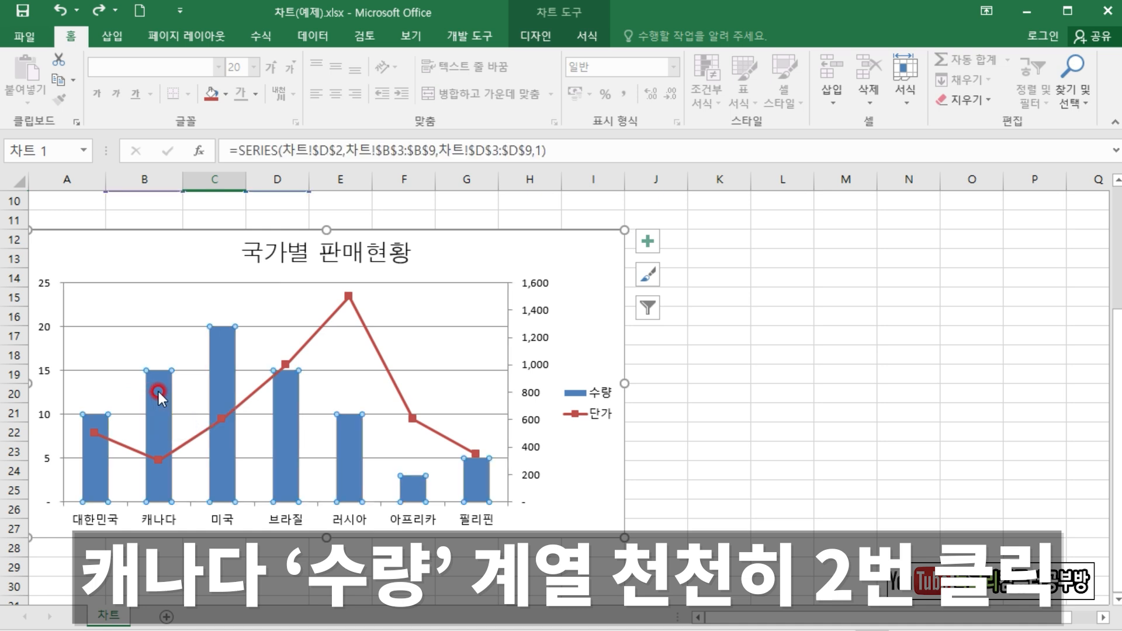
click(159, 388)
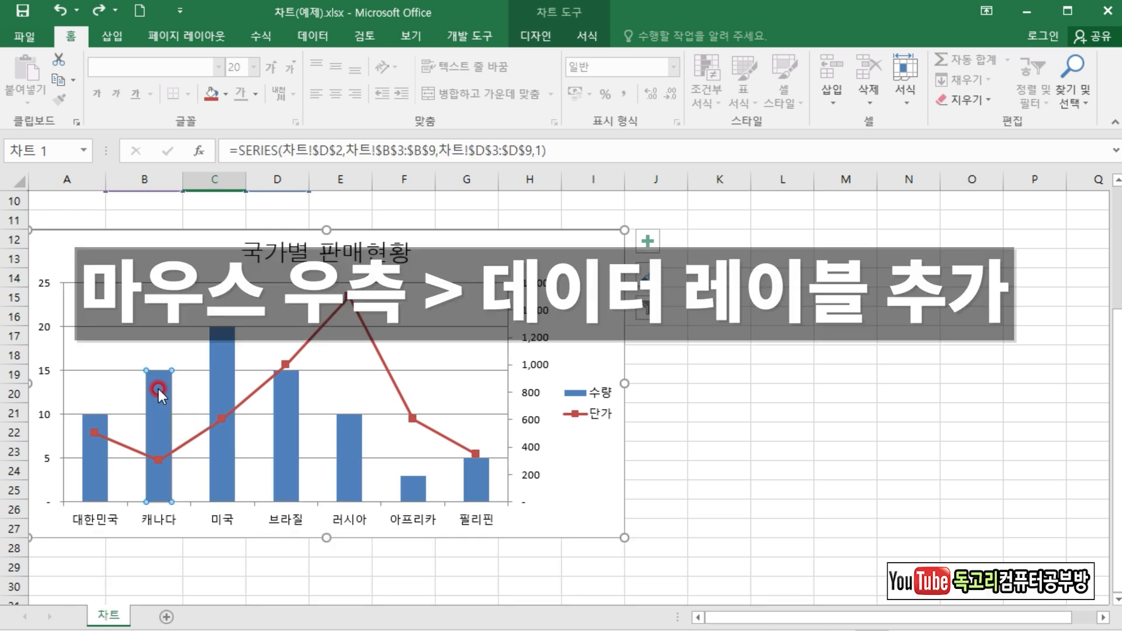
right_click(153, 436)
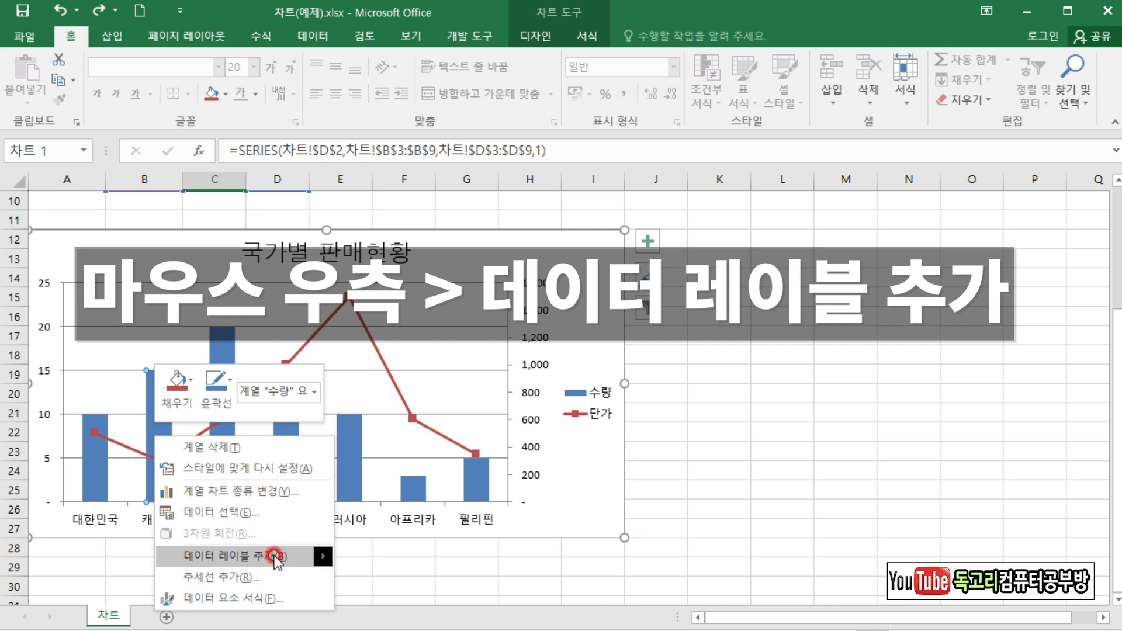
mouse_move(275, 558)
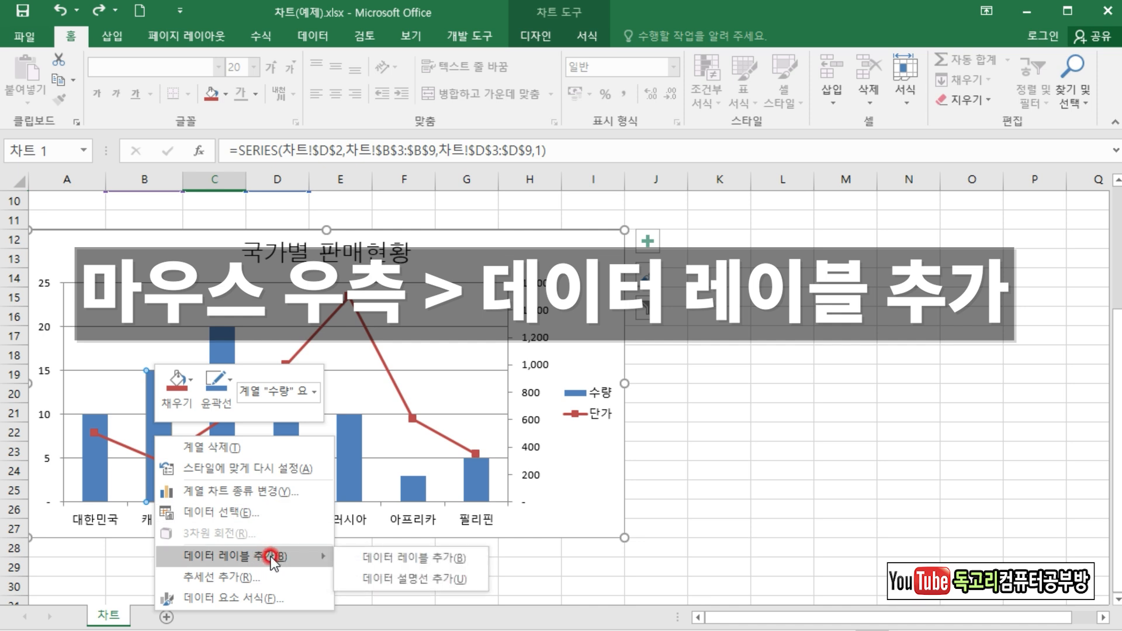
click(275, 558)
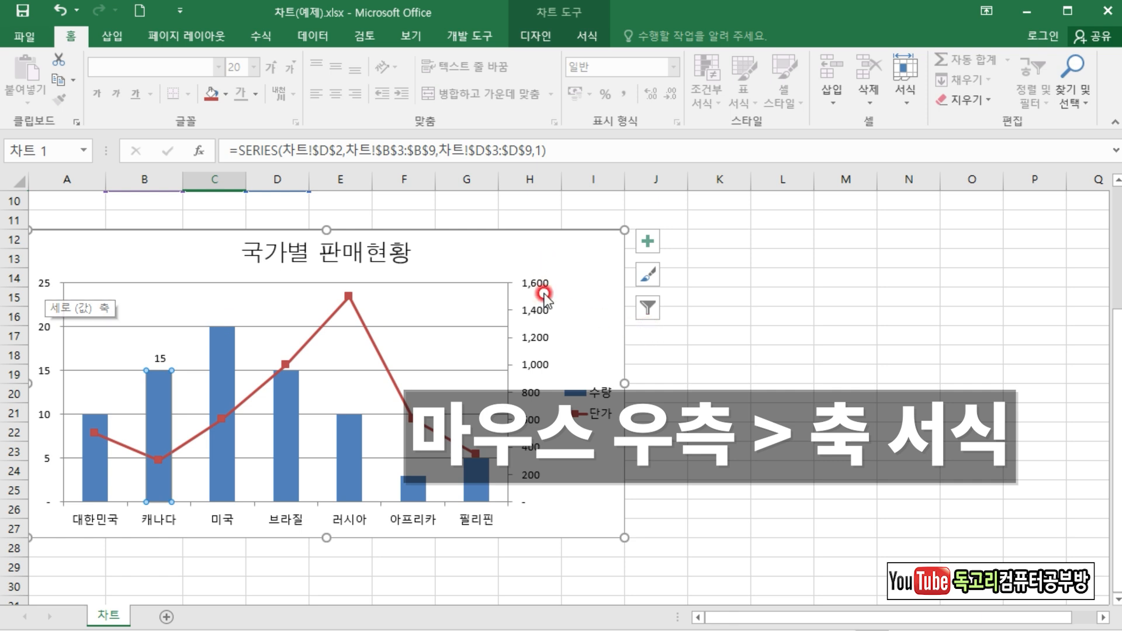
Format the primary vertical axis with a maximum bound of 30 and a major unit of 10.
right_click(46, 285)
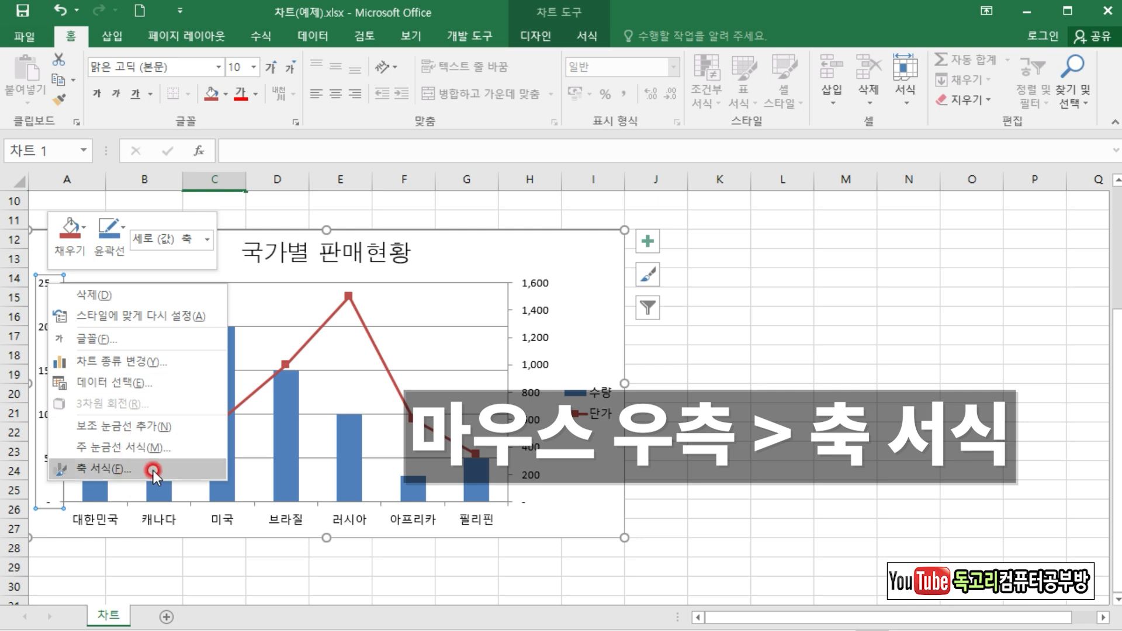
click(153, 470)
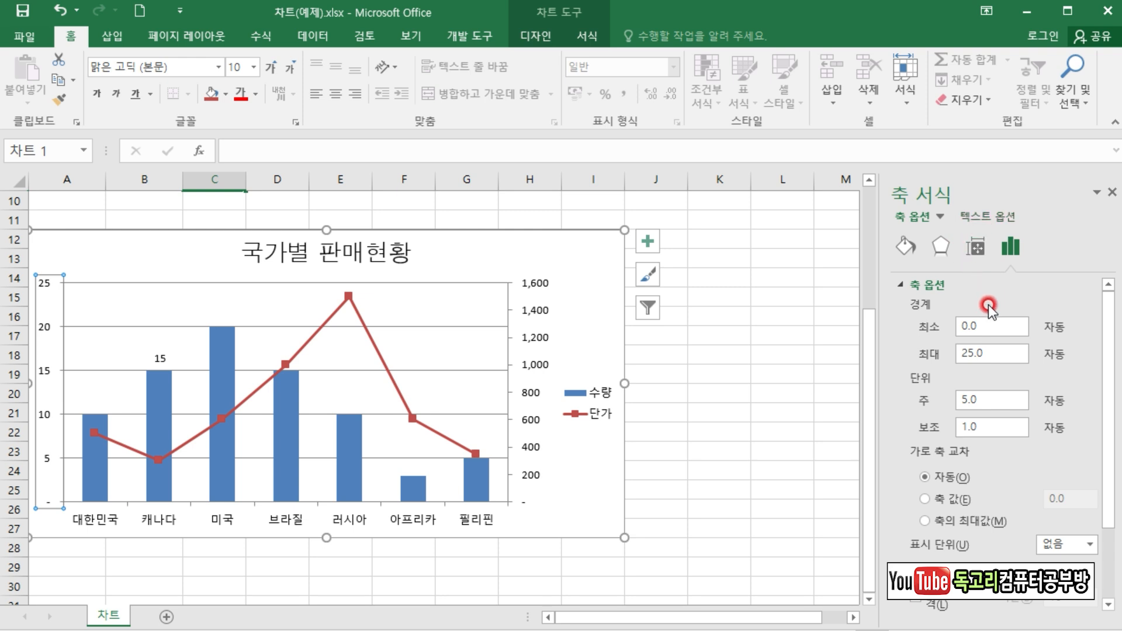
drag(996, 353, 922, 355)
text(30)
click(992, 400)
drag(992, 401, 948, 404)
text(10)
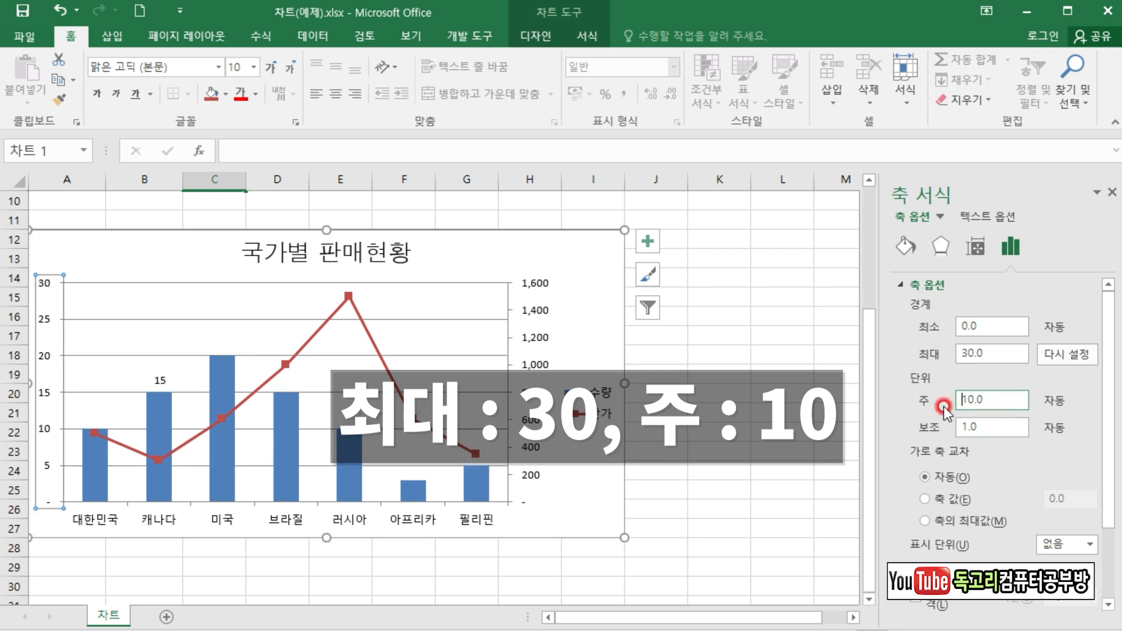
key(Return)
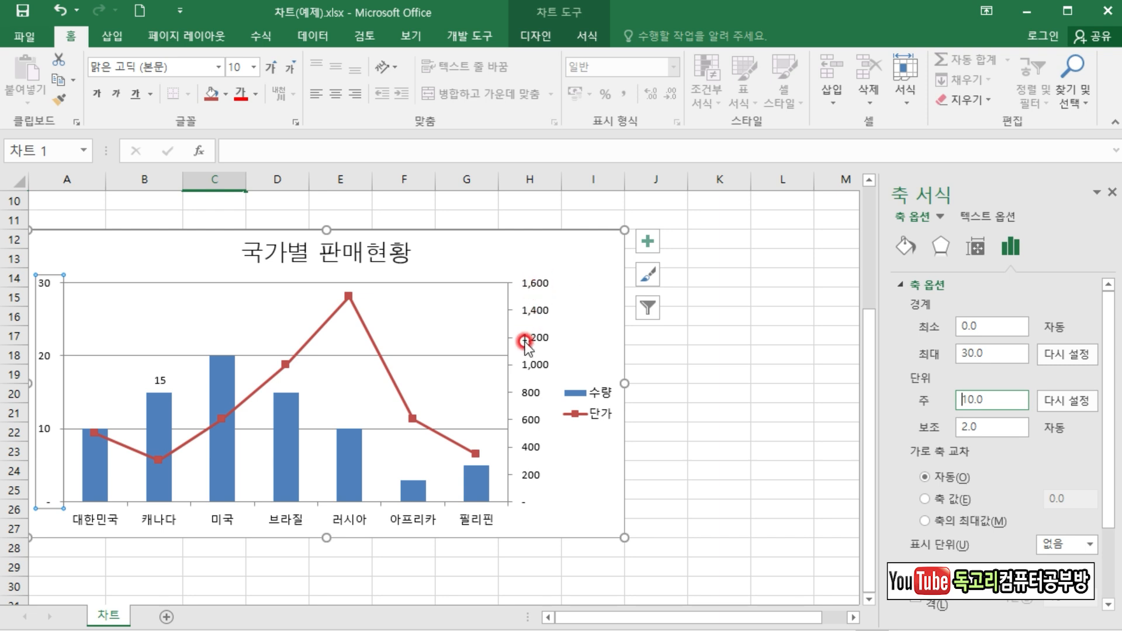
Set the number format category of the secondary vertical axis to 숫자 (Number).
right_click(536, 289)
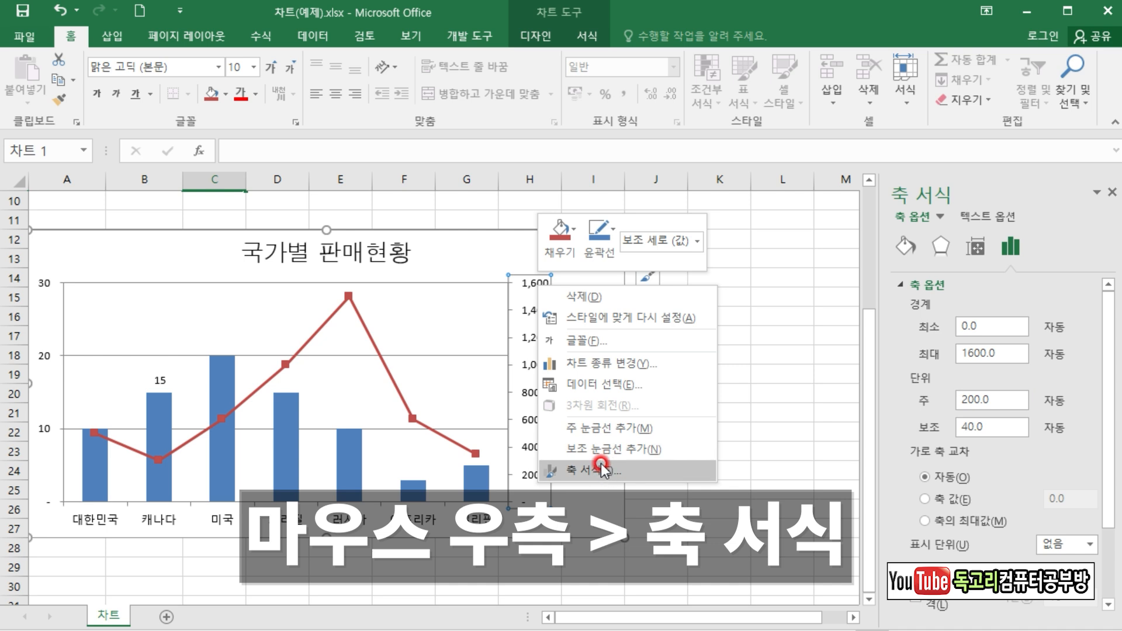
click(601, 467)
drag(1096, 362, 1098, 403)
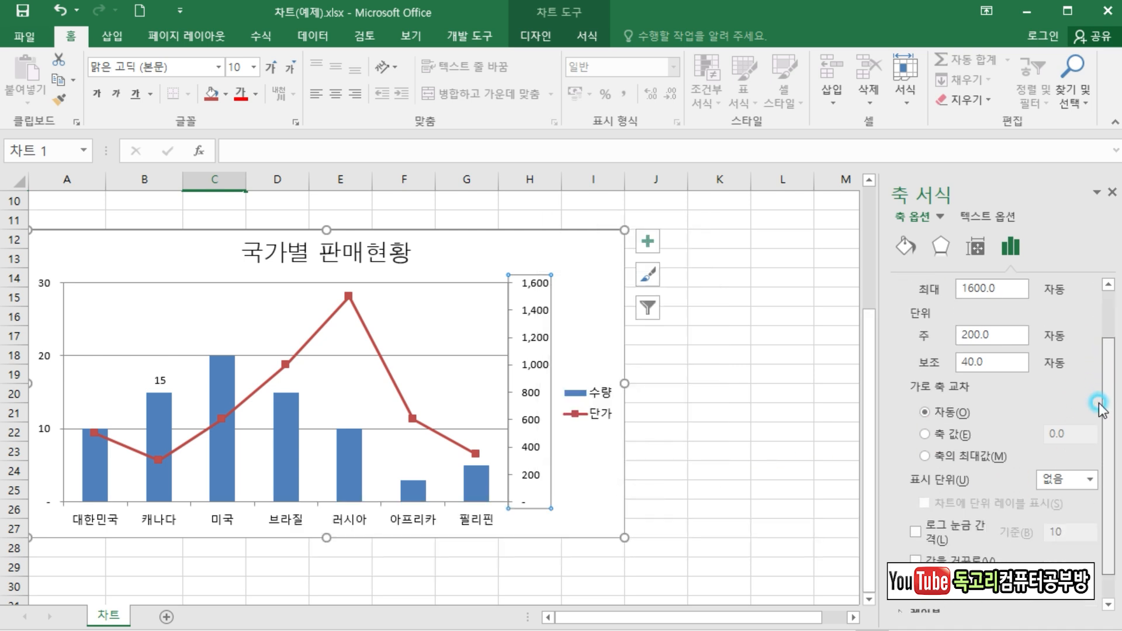
scroll(1082, 501, down, 1)
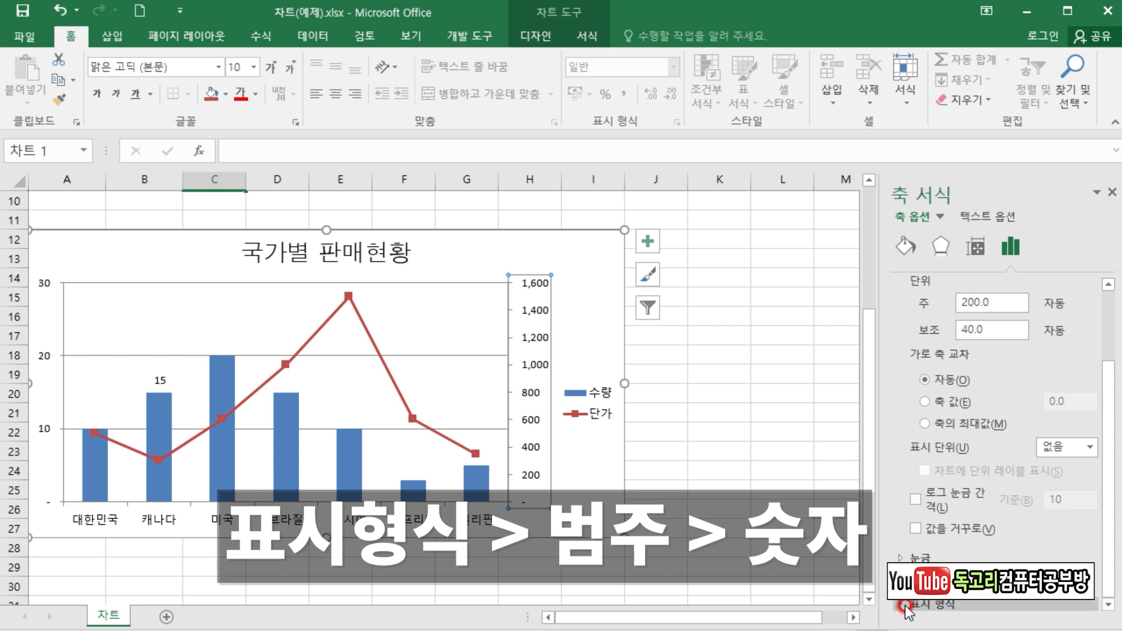
click(906, 604)
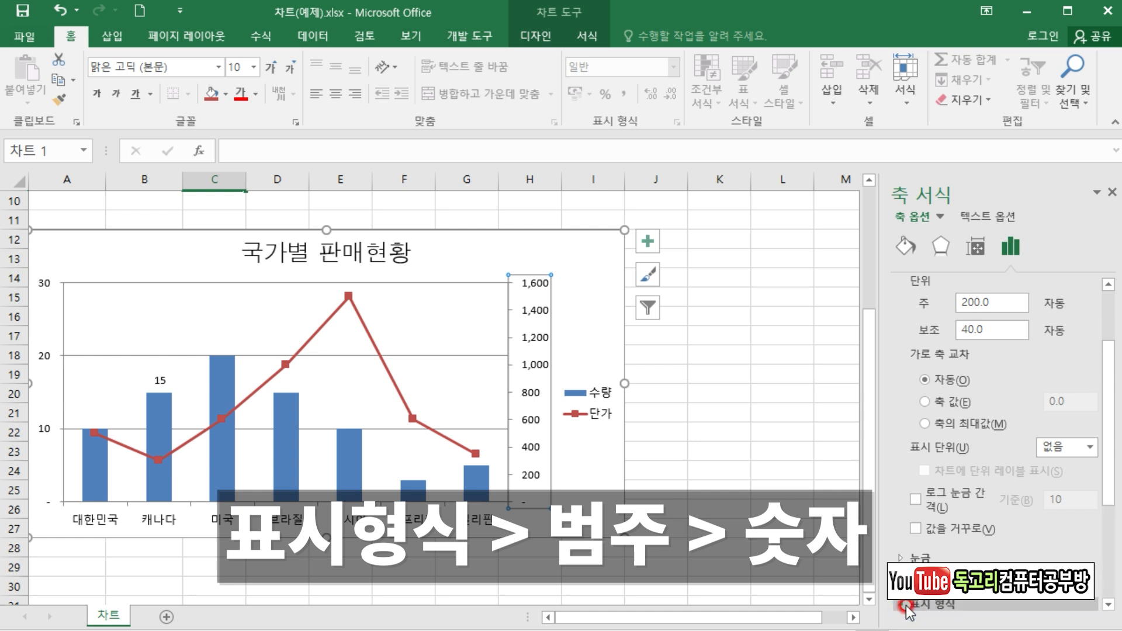
click(966, 459)
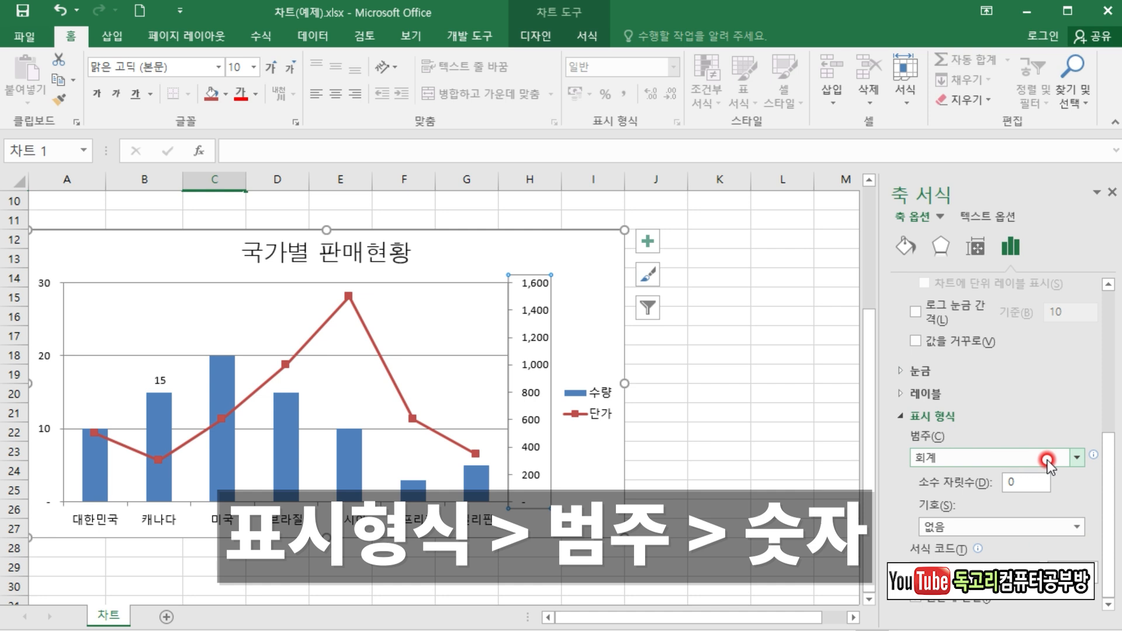
click(1078, 458)
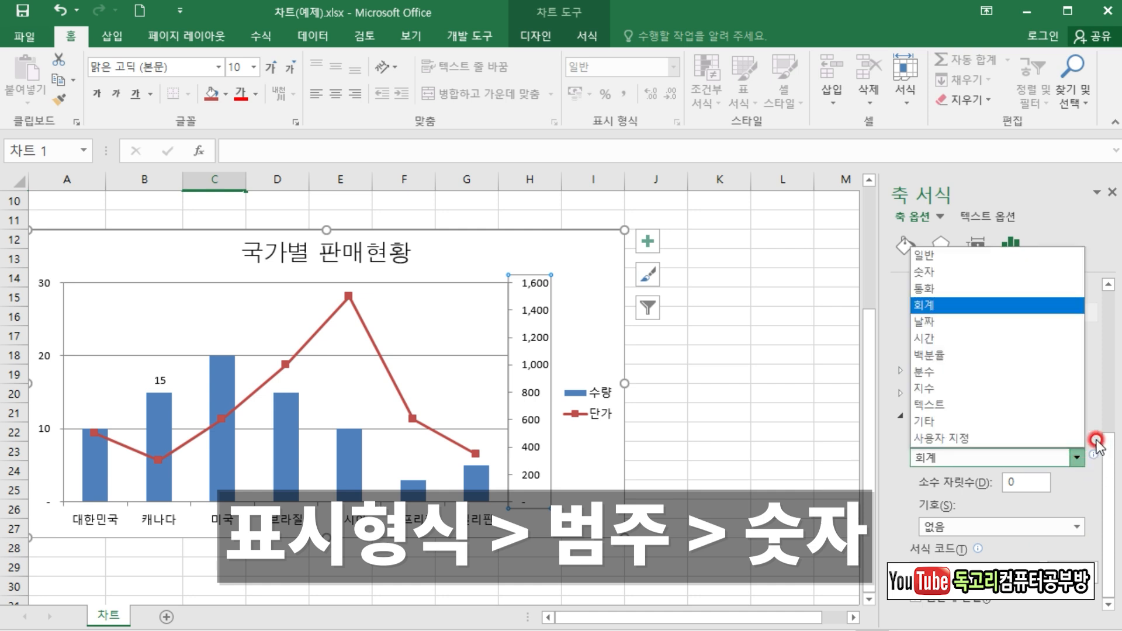
click(980, 273)
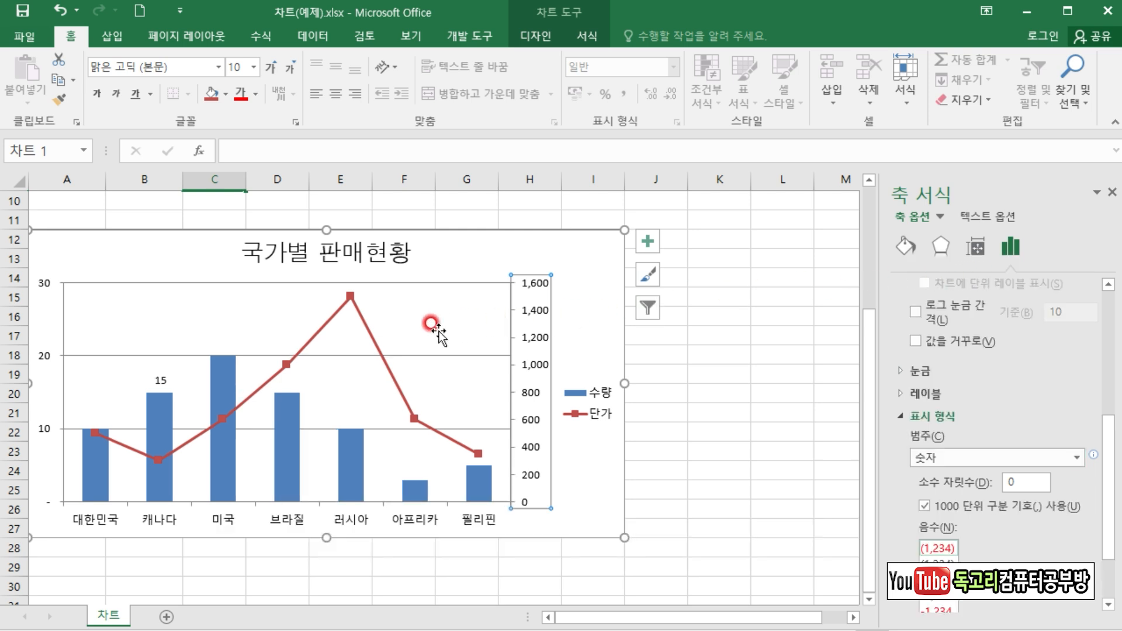
Set the dash type of the primary vertical axis's major gridlines to 파선 (Dash).
click(443, 357)
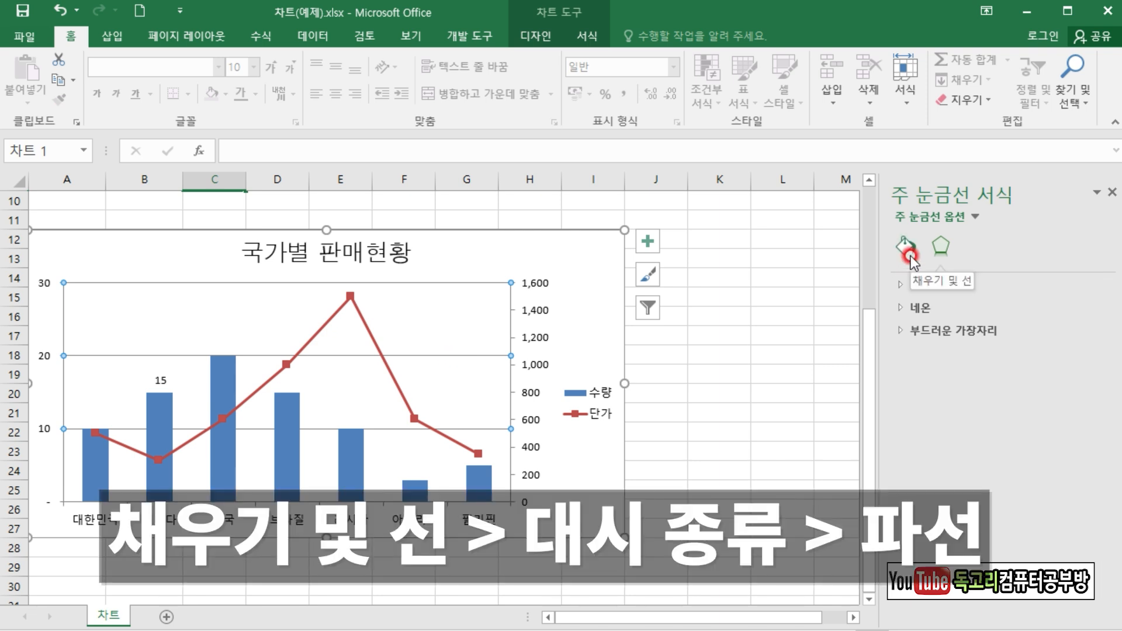
click(906, 248)
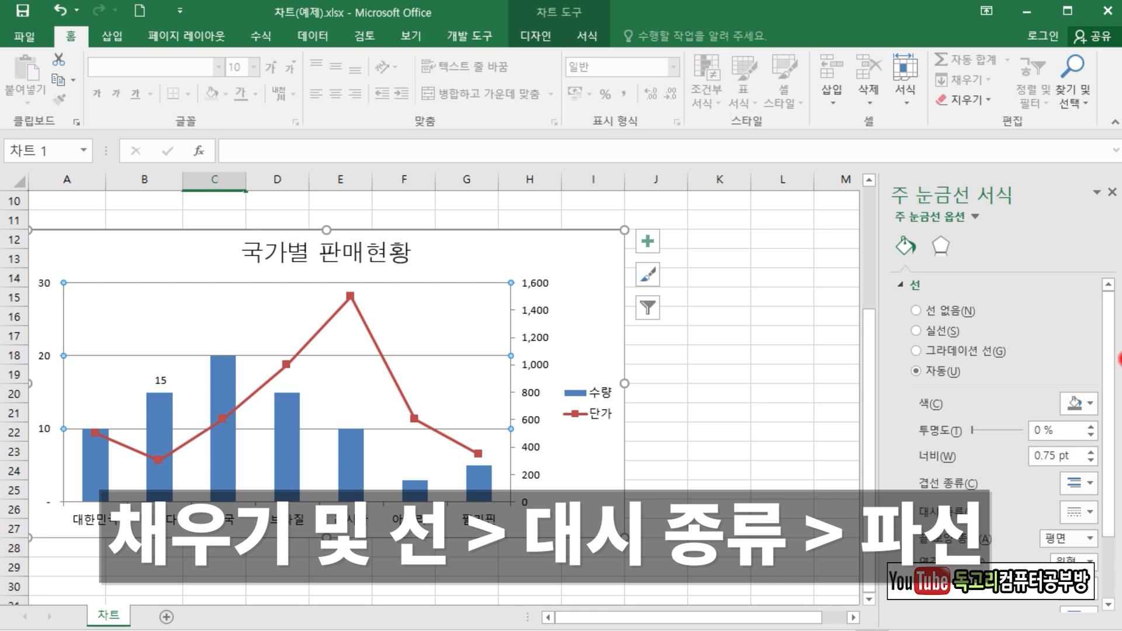
drag(1110, 343, 1105, 363)
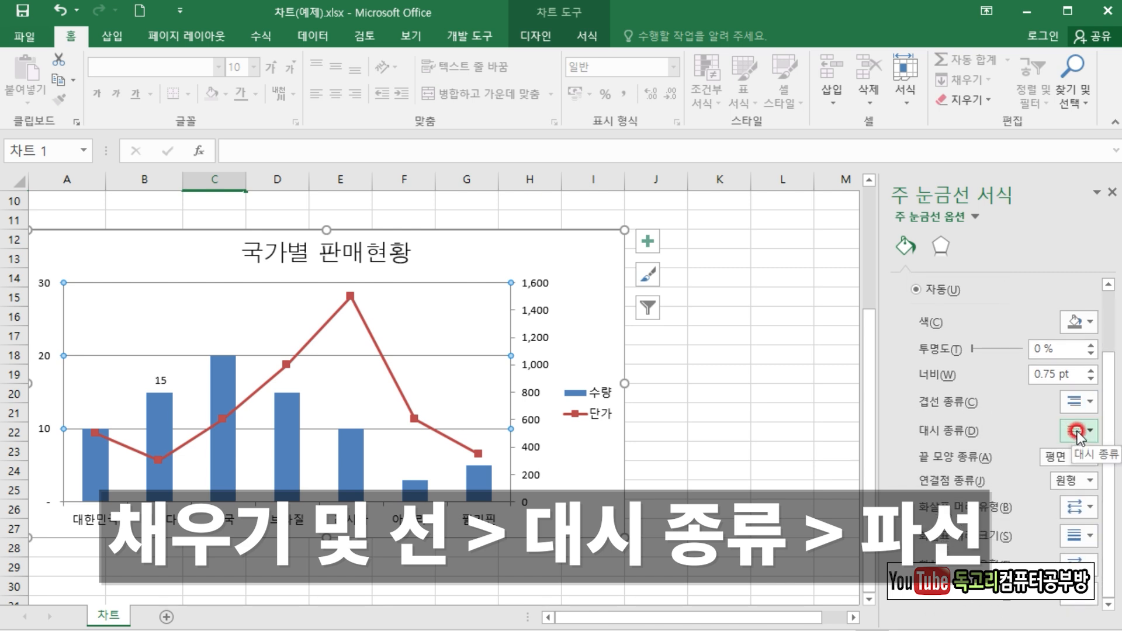
click(1085, 434)
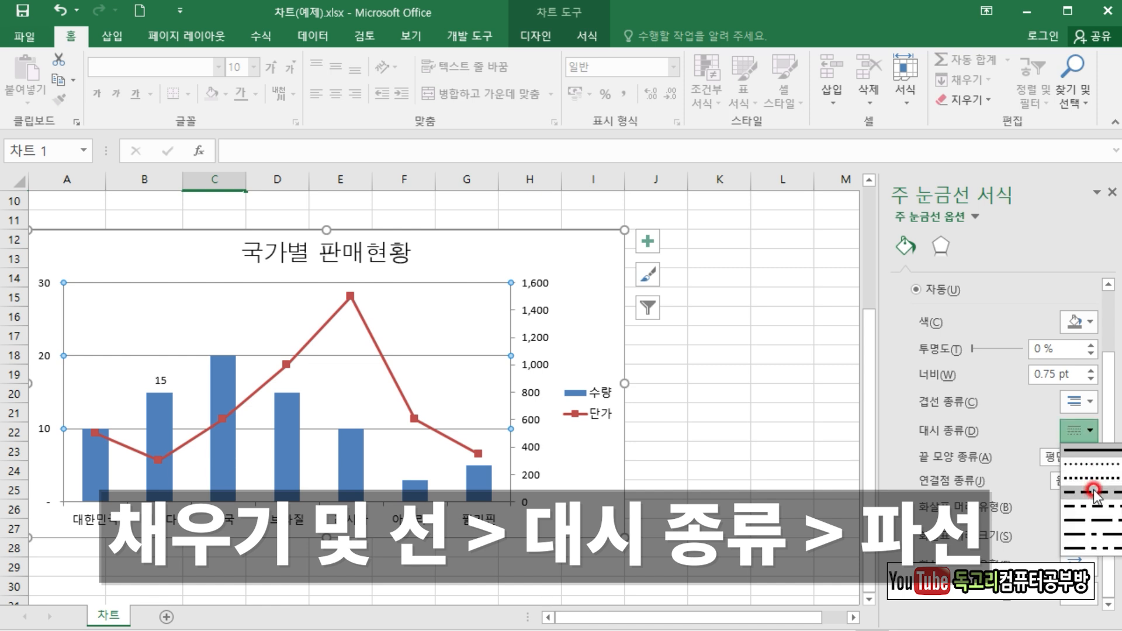
click(1090, 492)
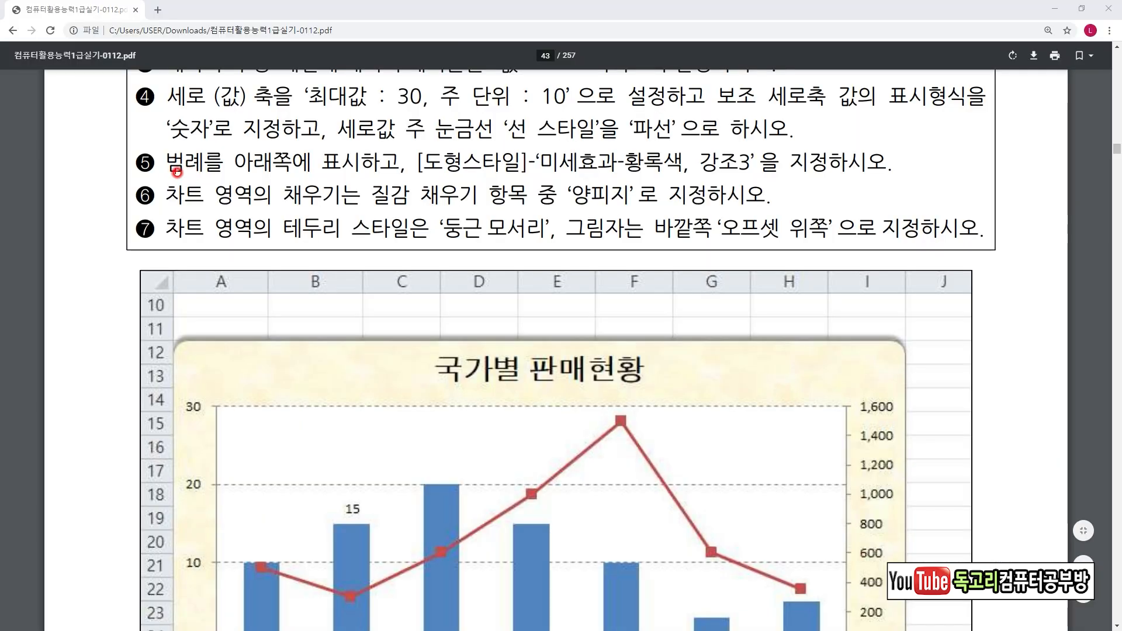
Read chart instructions 5 to 7 in the exercise PDF covering the legend, chart area fill, border style and shadow.
drag(163, 177, 286, 185)
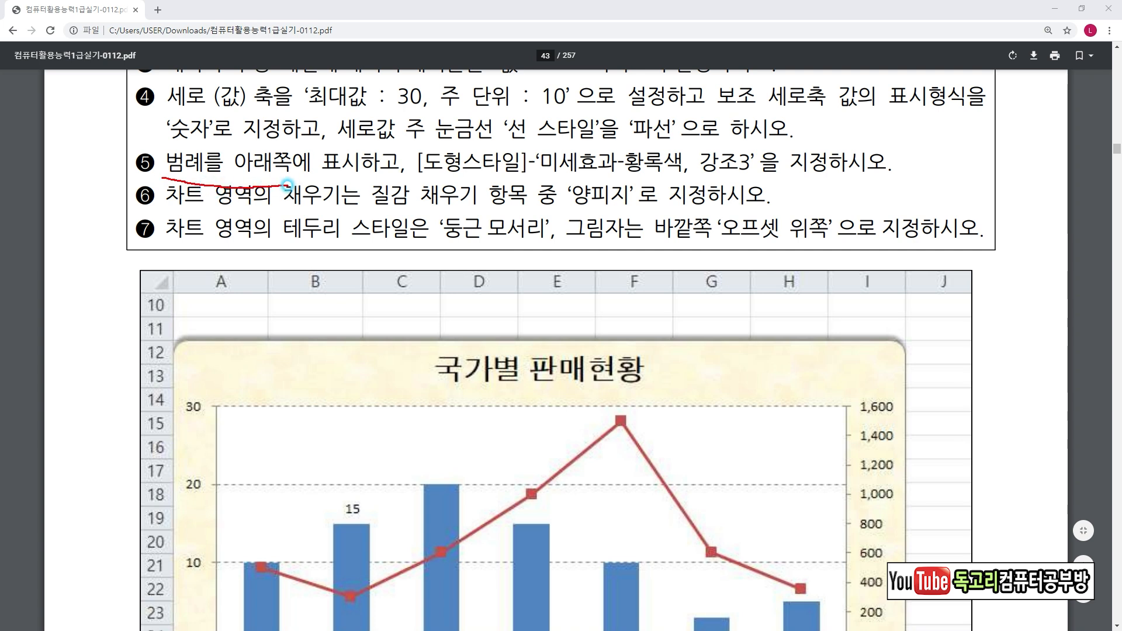
drag(412, 176, 731, 183)
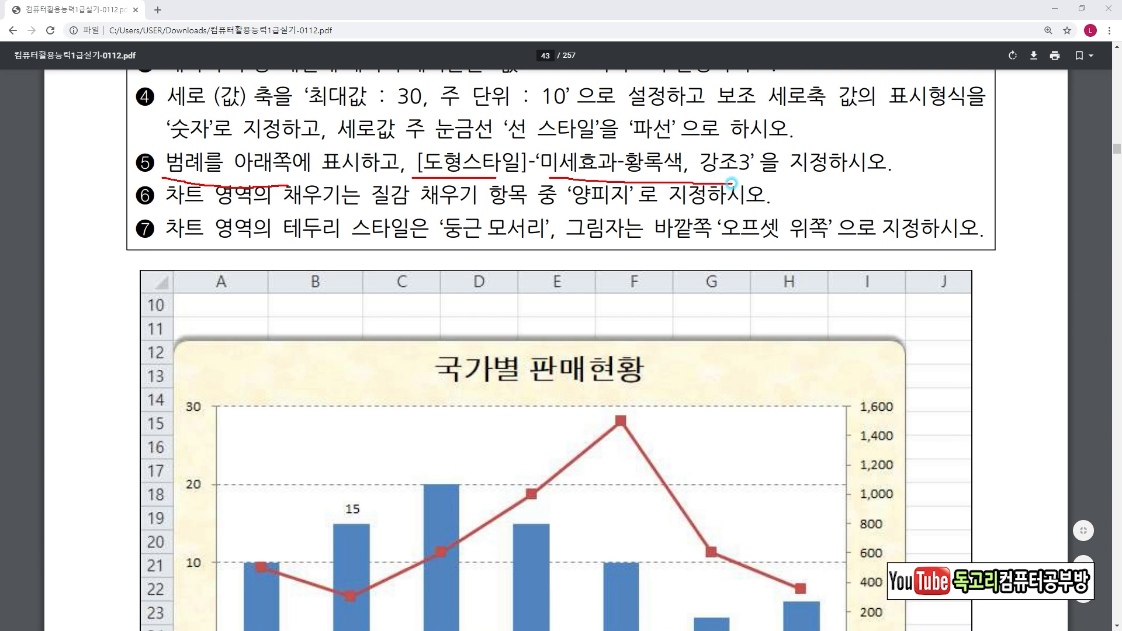
drag(156, 213, 320, 207)
mouse_move(403, 215)
mouse_down()
mouse_move(342, 188)
mouse_move(414, 214)
mouse_up()
drag(564, 209, 628, 212)
drag(105, 244, 375, 242)
drag(453, 247, 517, 246)
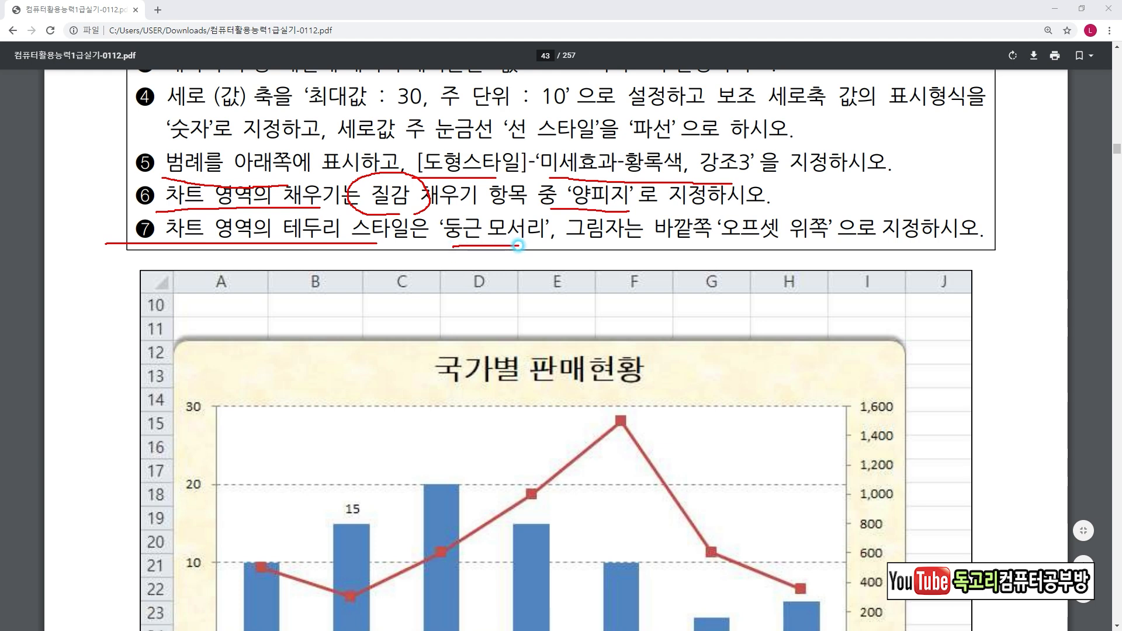
drag(592, 253, 846, 250)
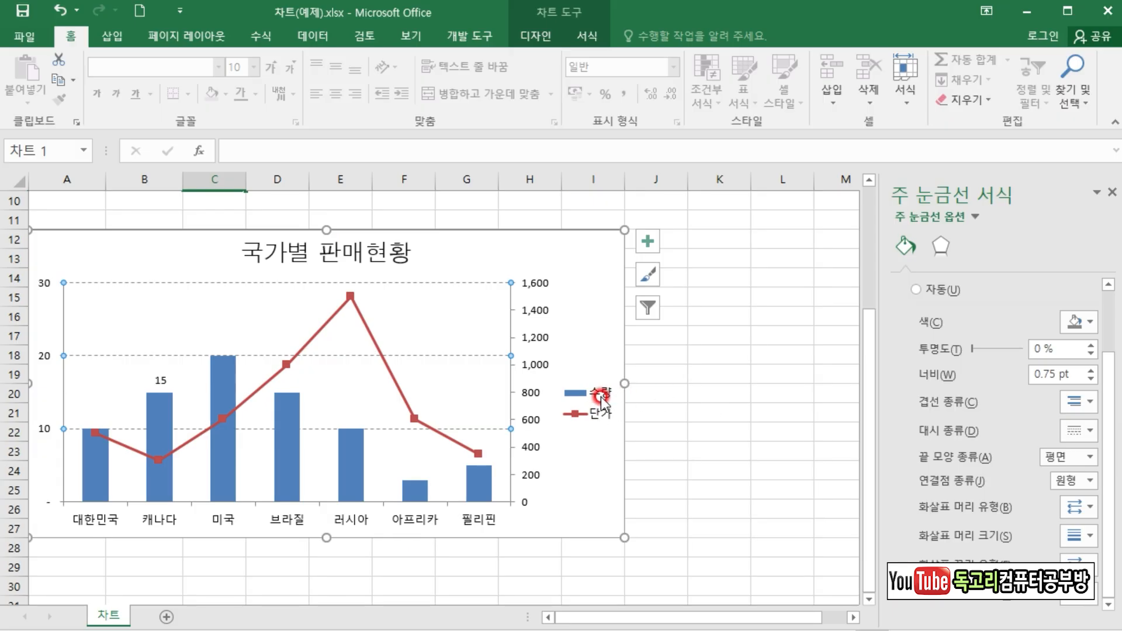
Set the chart legend's position to 아래쪽 (Bottom).
click(599, 397)
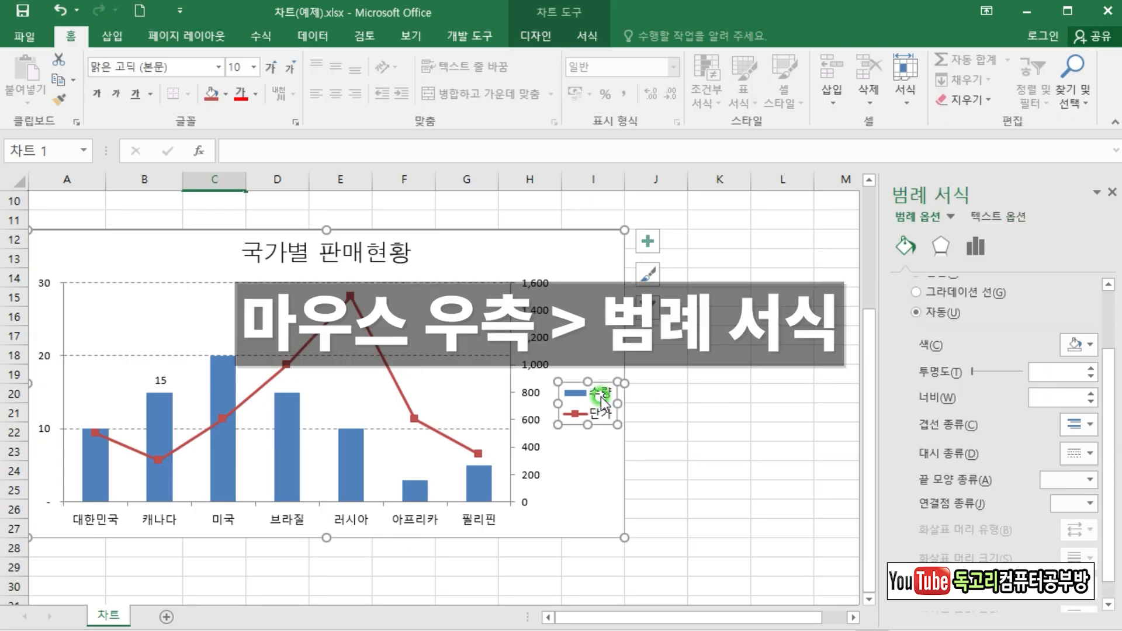
right_click(601, 400)
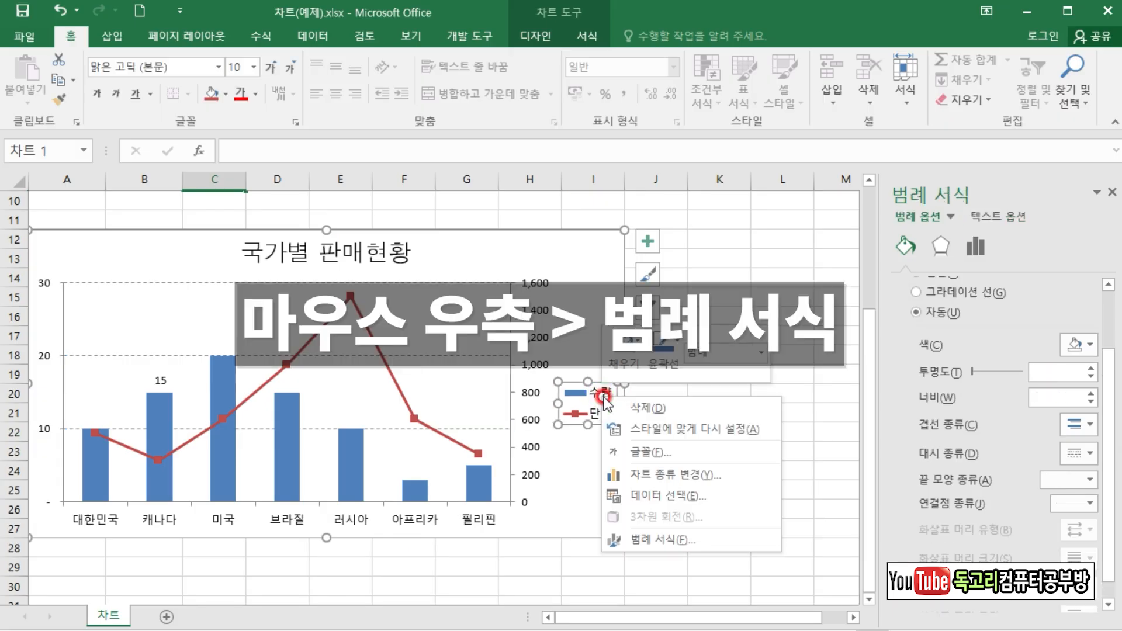
click(643, 541)
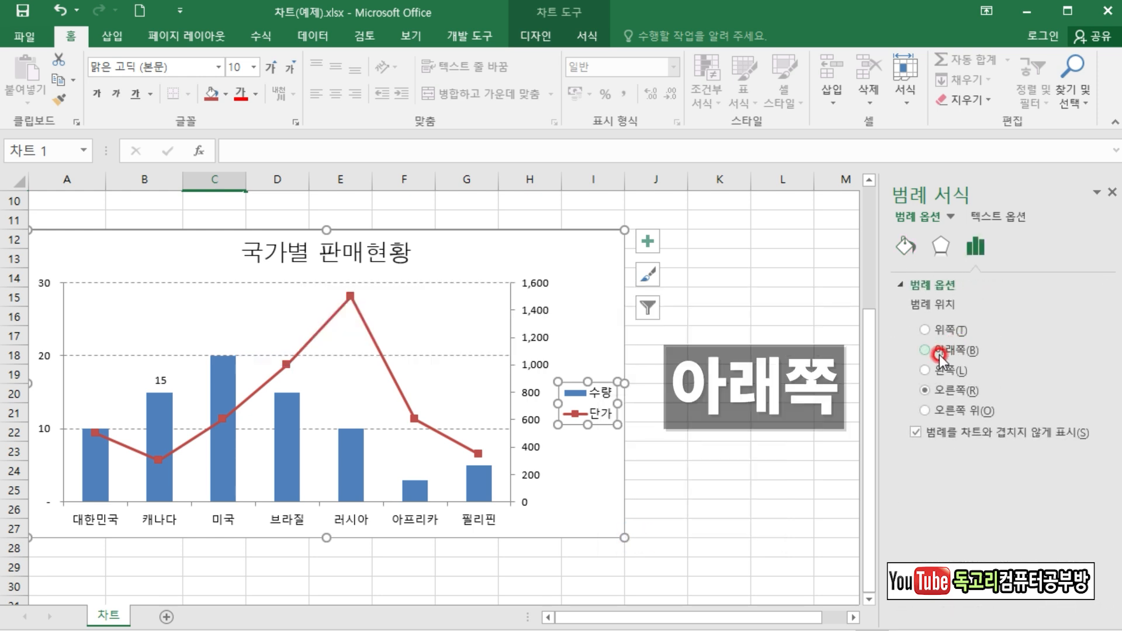
click(937, 350)
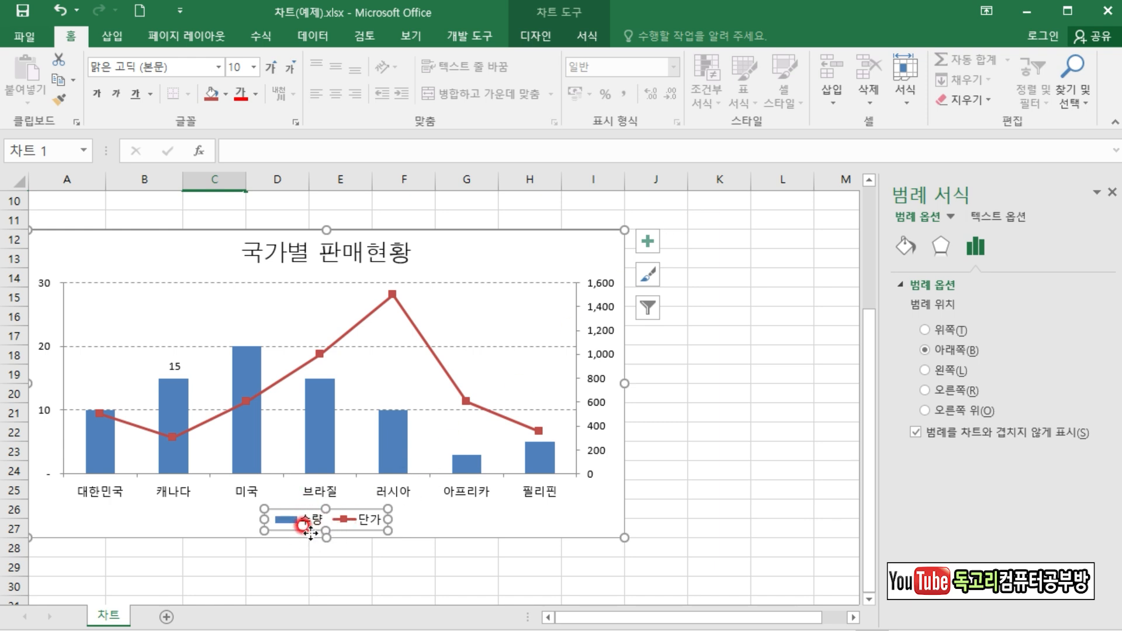
Apply the shape style 미세 효과 - 황록색, 강조 3 to the legend.
click(581, 37)
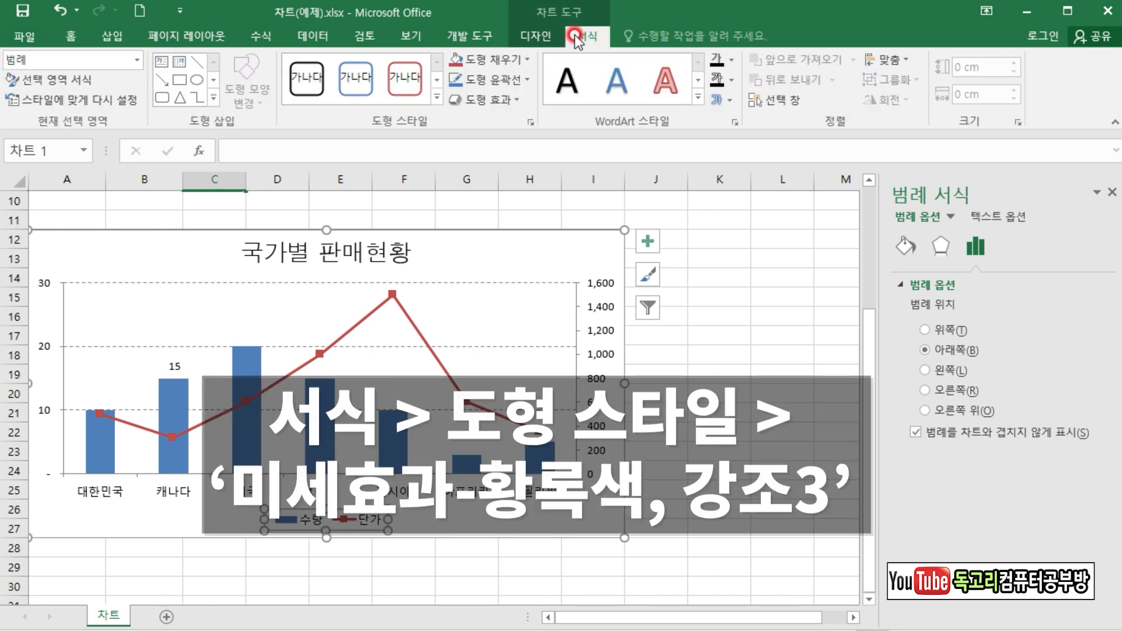
click(437, 97)
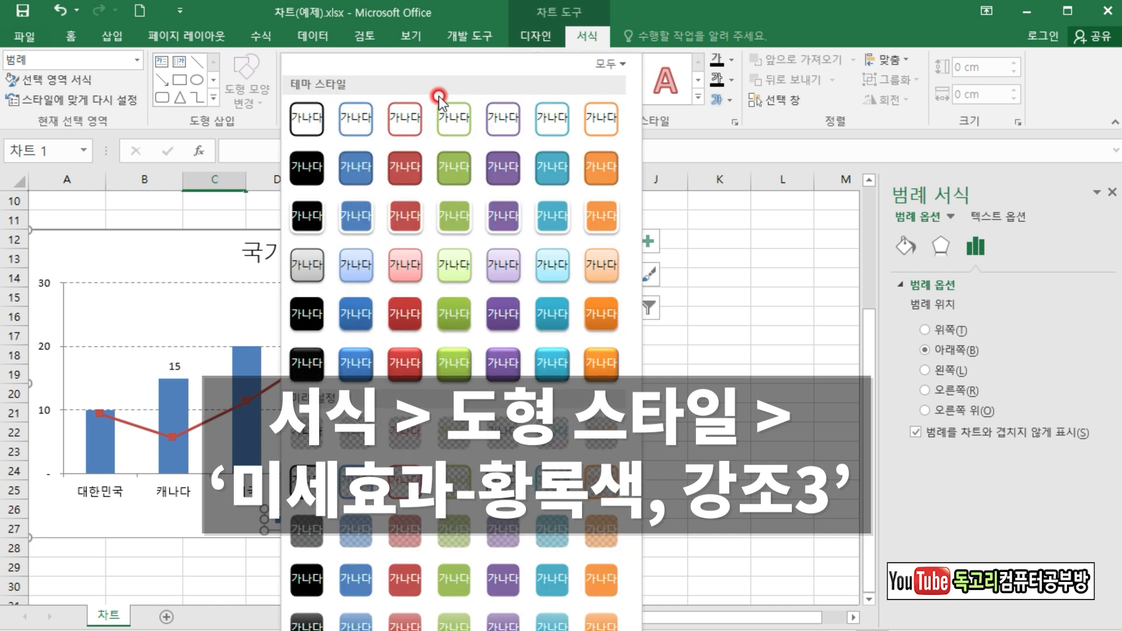
click(451, 271)
key(Escape)
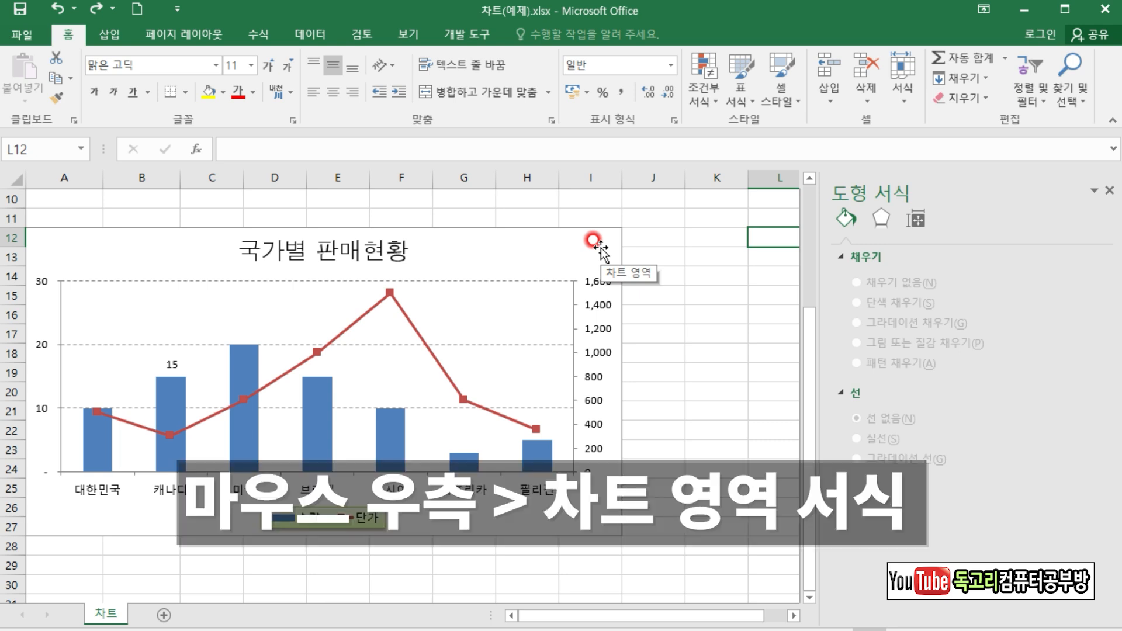
Fill the chart area with the 양피지 (Parchment) texture.
right_click(600, 248)
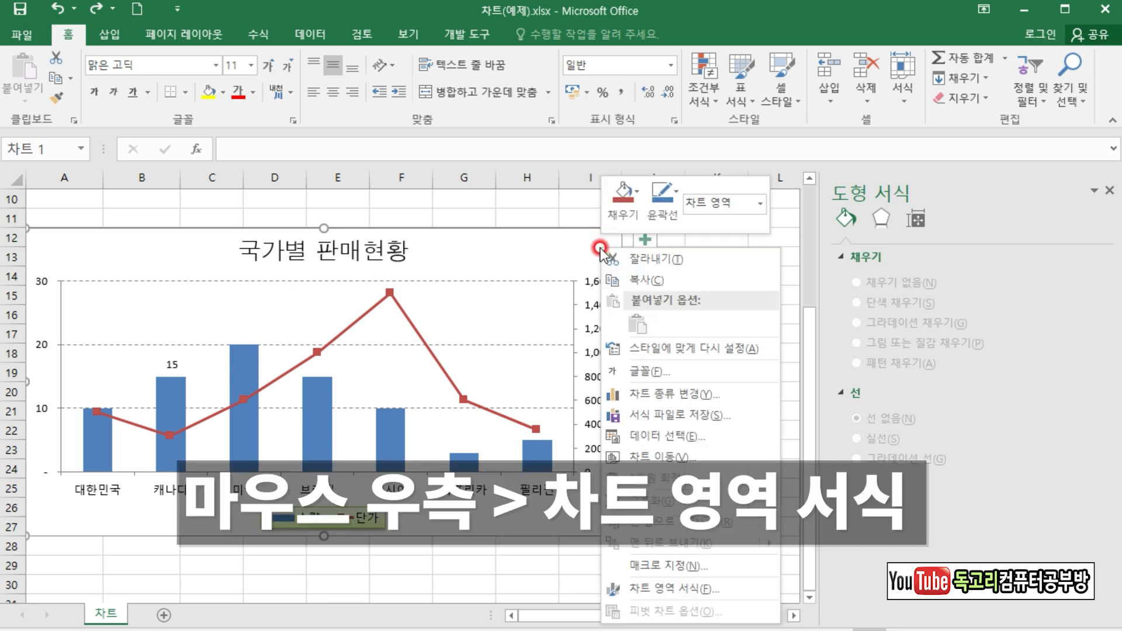
click(669, 587)
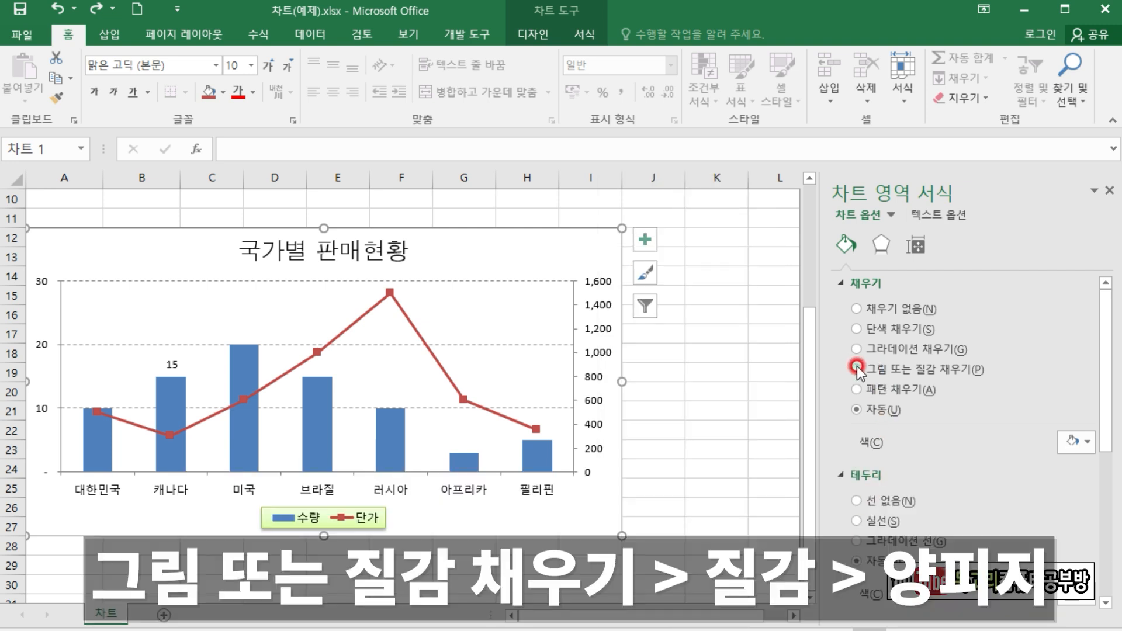
click(856, 368)
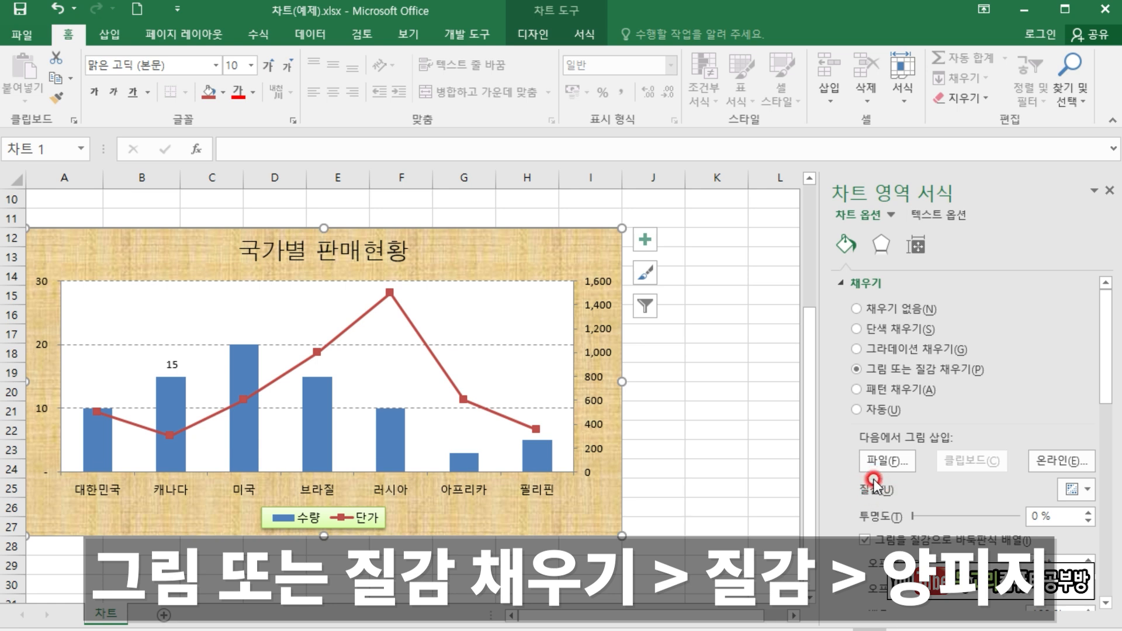
click(1080, 492)
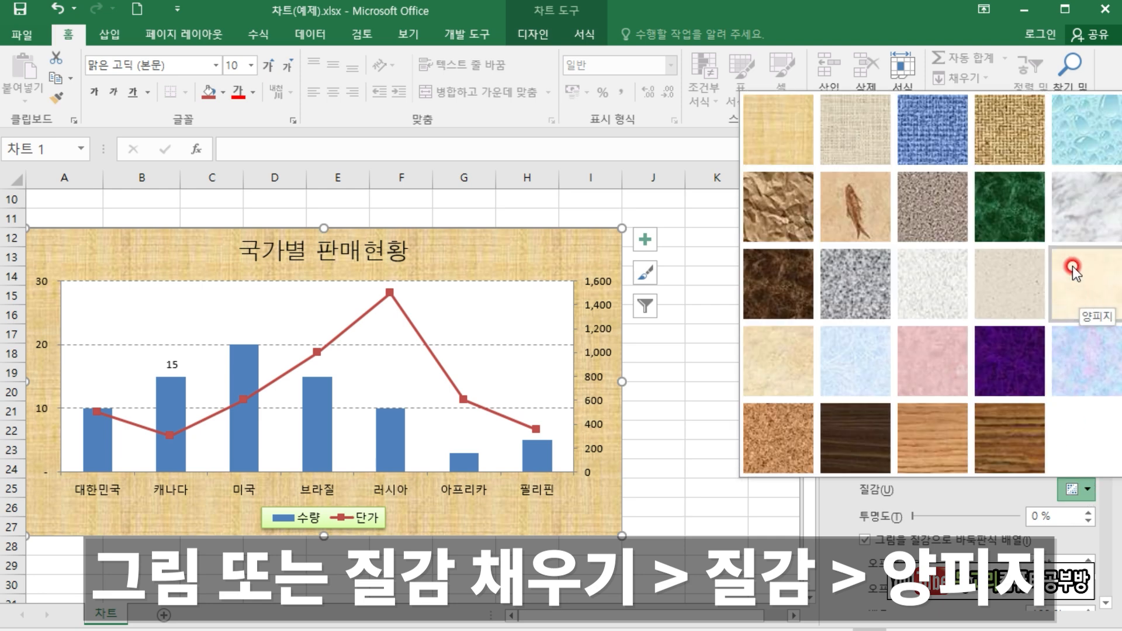
click(1075, 283)
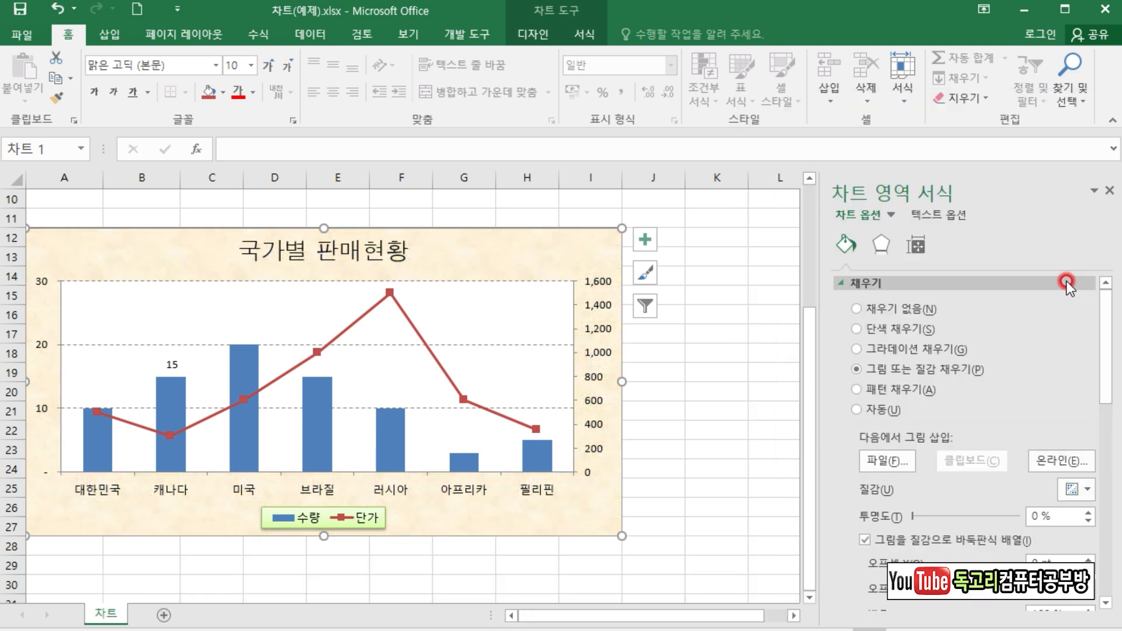
Give the chart area border rounded corners and apply the outer shadow preset 오프셋 위쪽 (Offset Top).
drag(1104, 304, 1091, 505)
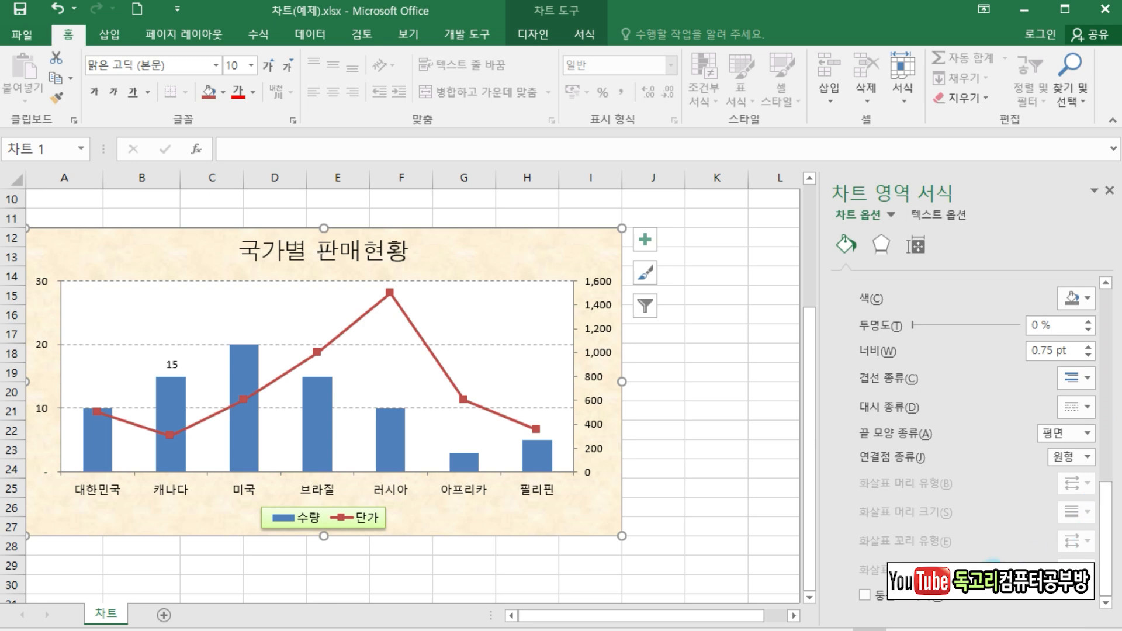
click(864, 595)
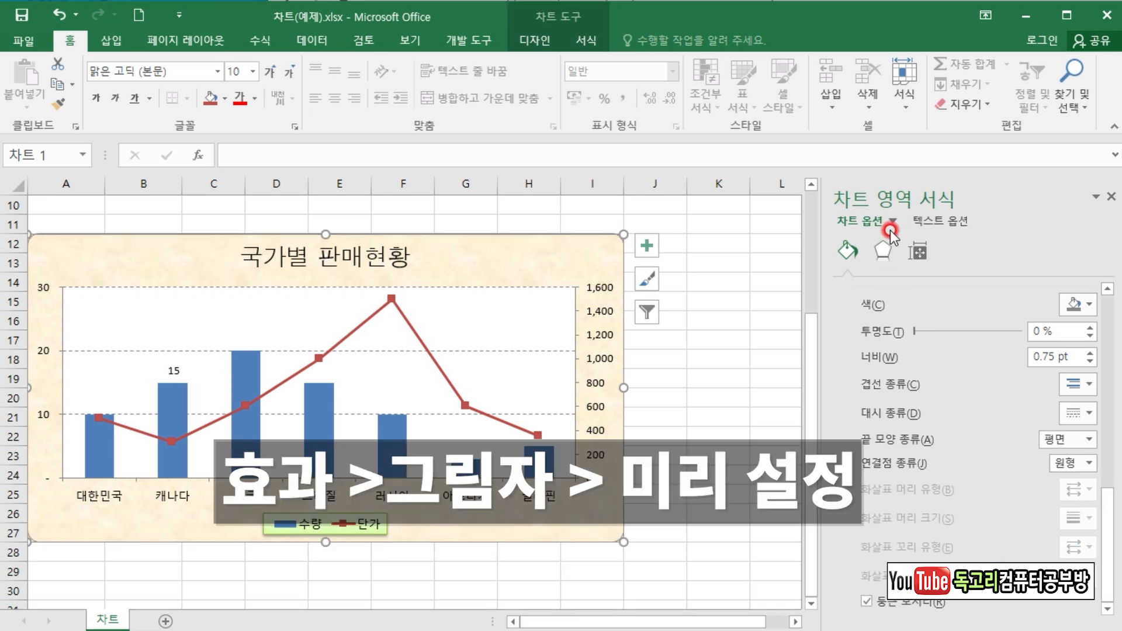
click(882, 250)
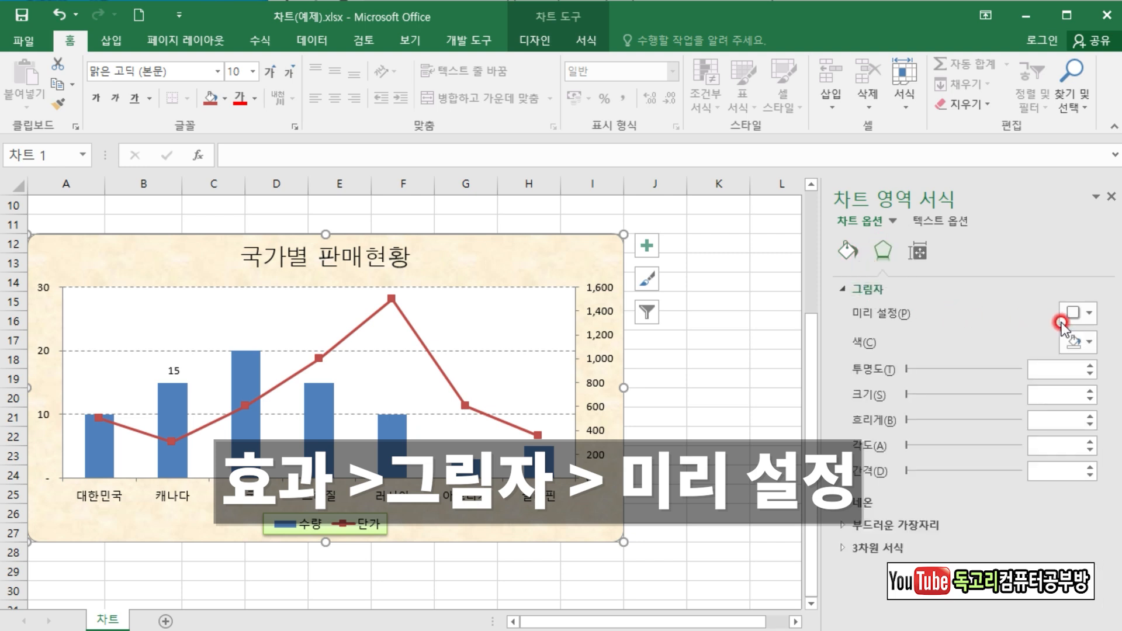
click(1082, 320)
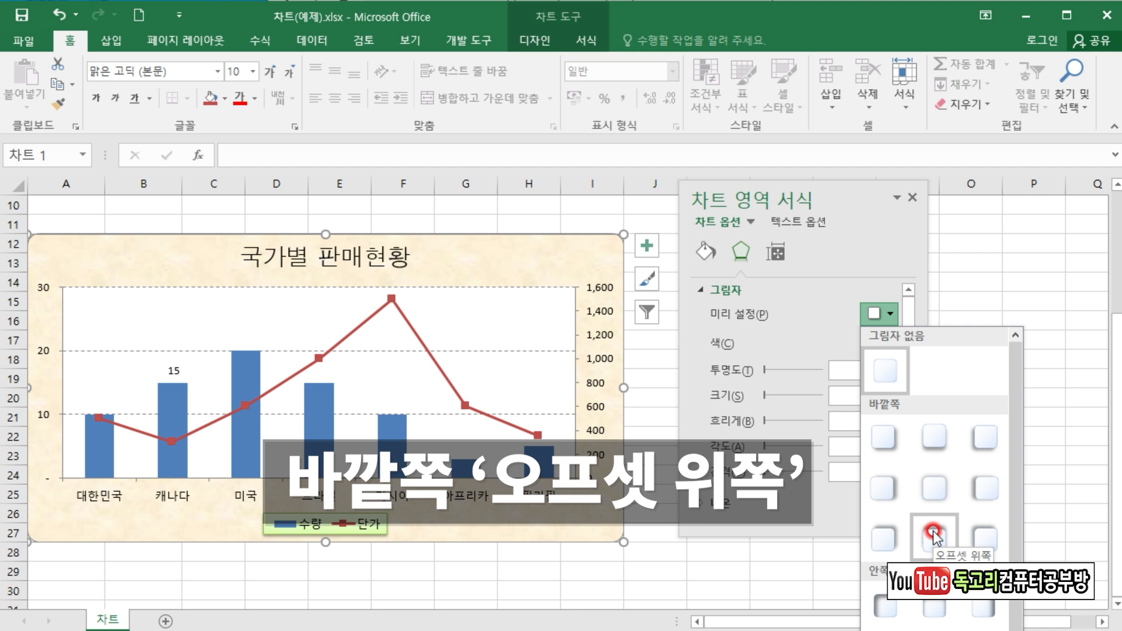
click(933, 533)
click(737, 554)
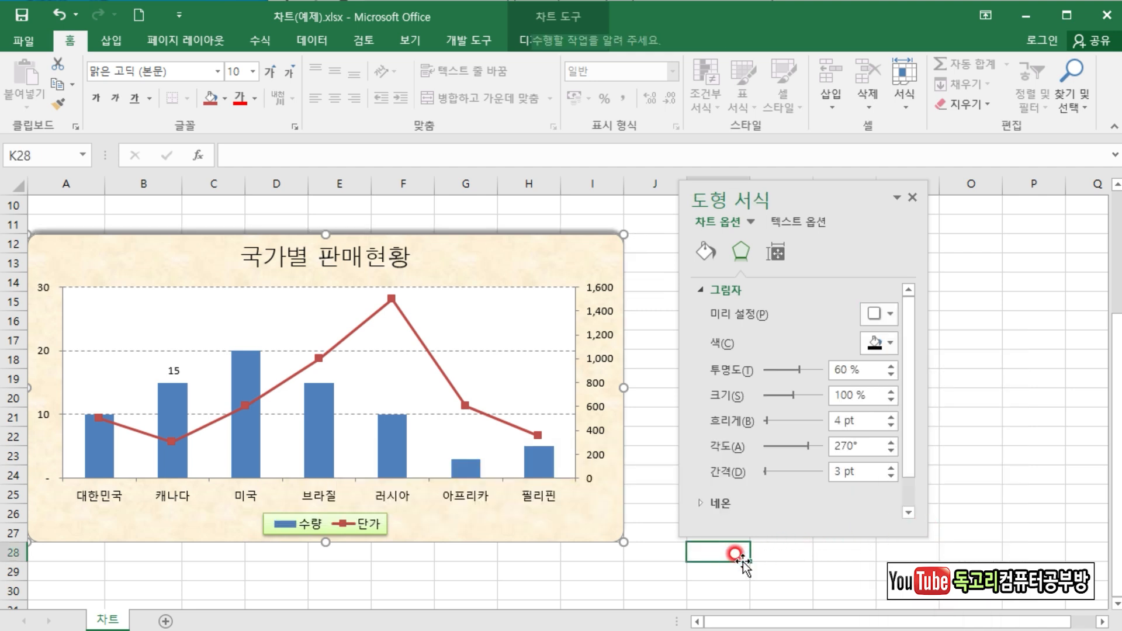
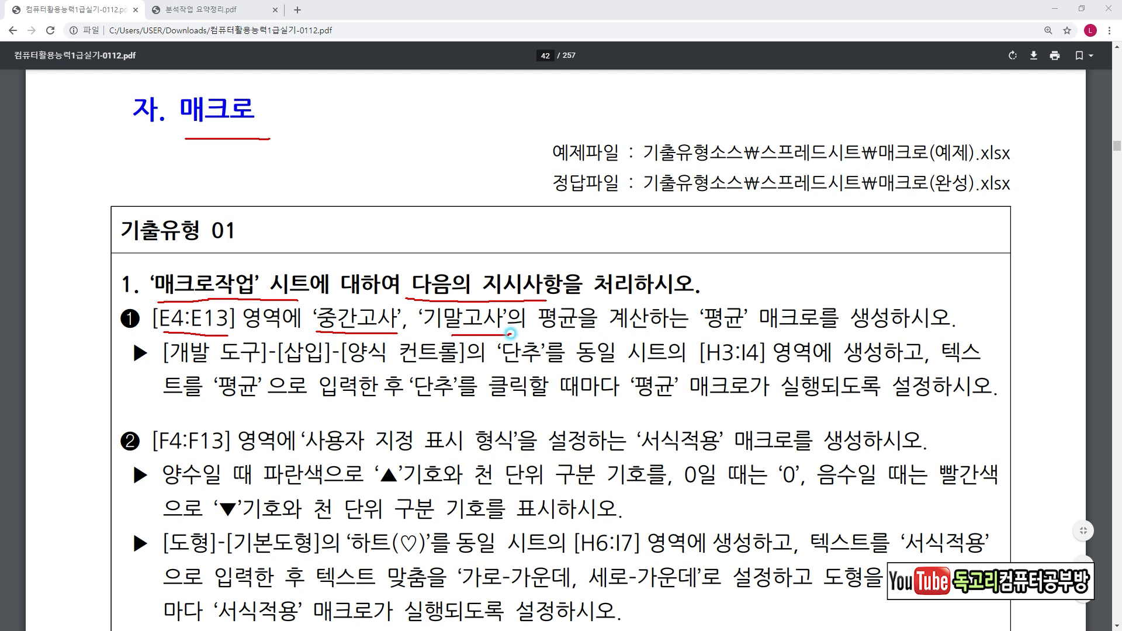
Read macro instruction 1 in the exercise PDF covering the 평균 macro and its form-control button.
mouse_move(726, 335)
mouse_down()
mouse_move(724, 286)
mouse_move(726, 336)
mouse_up()
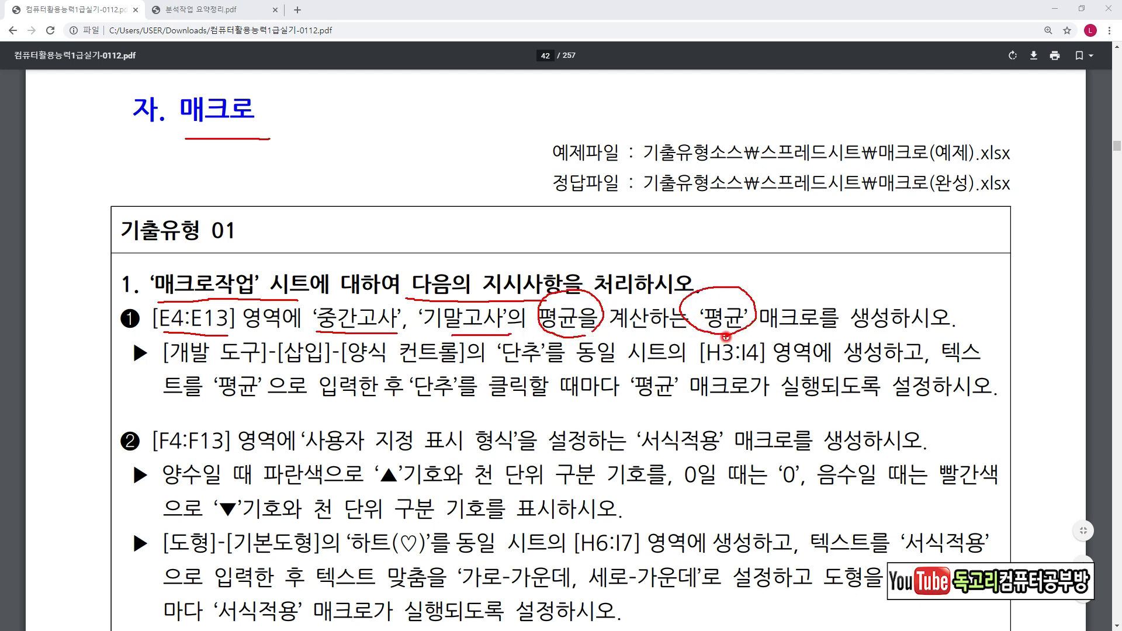
drag(206, 369, 463, 369)
mouse_move(543, 372)
mouse_down()
mouse_move(501, 322)
mouse_move(554, 361)
mouse_up()
drag(693, 369, 781, 367)
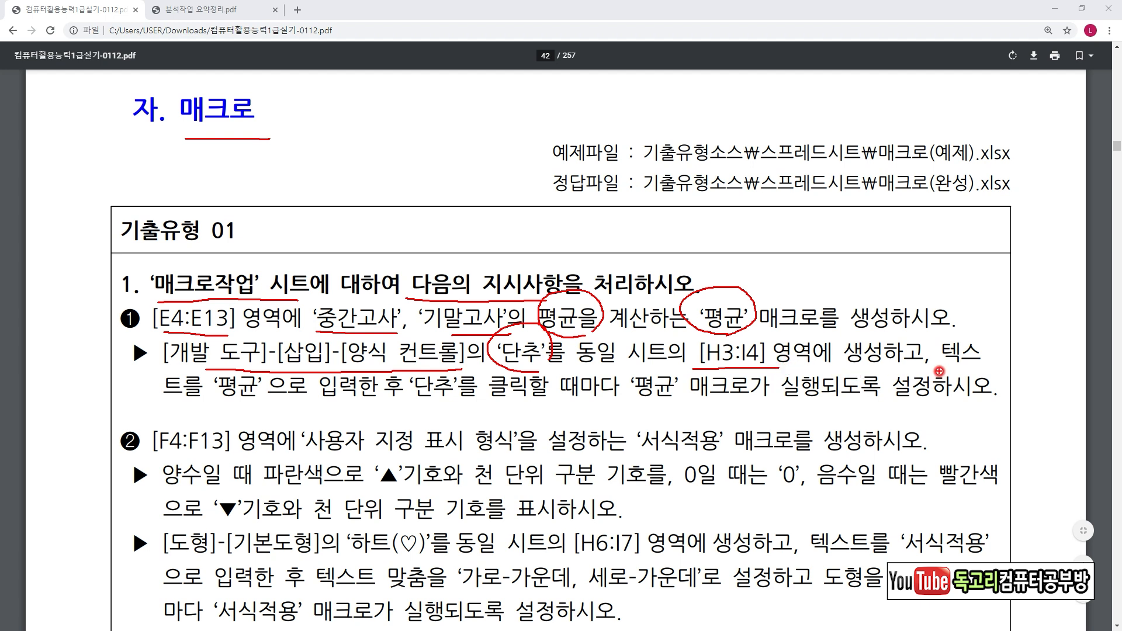
drag(209, 410, 273, 414)
drag(392, 414, 498, 418)
drag(620, 405, 905, 403)
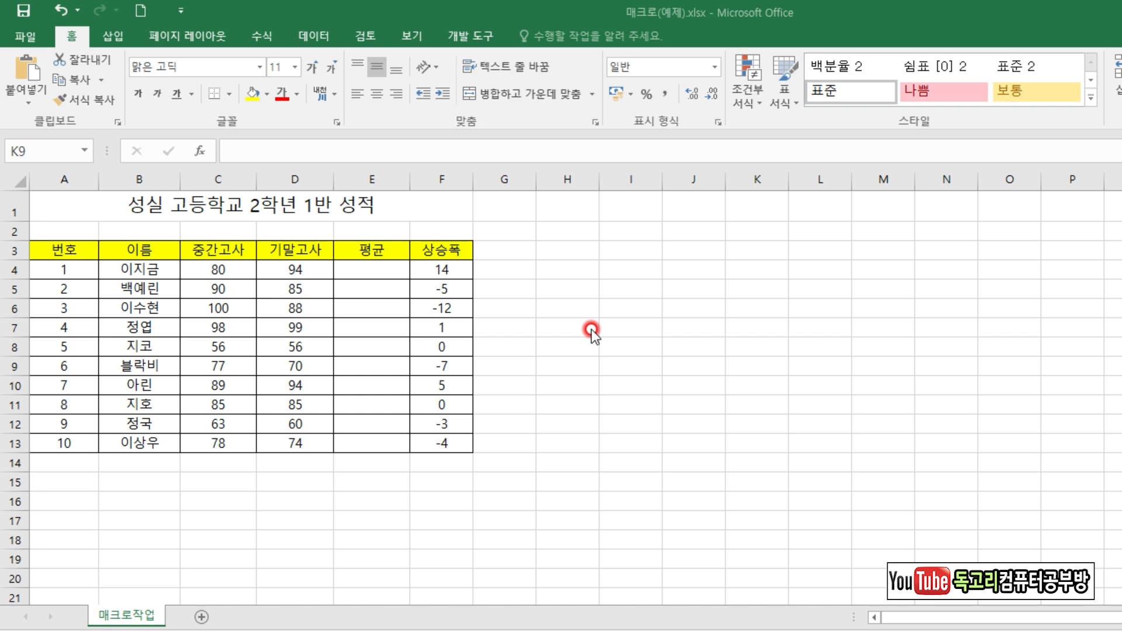
Start recording a macro named 평균, stored in the current workbook.
click(636, 339)
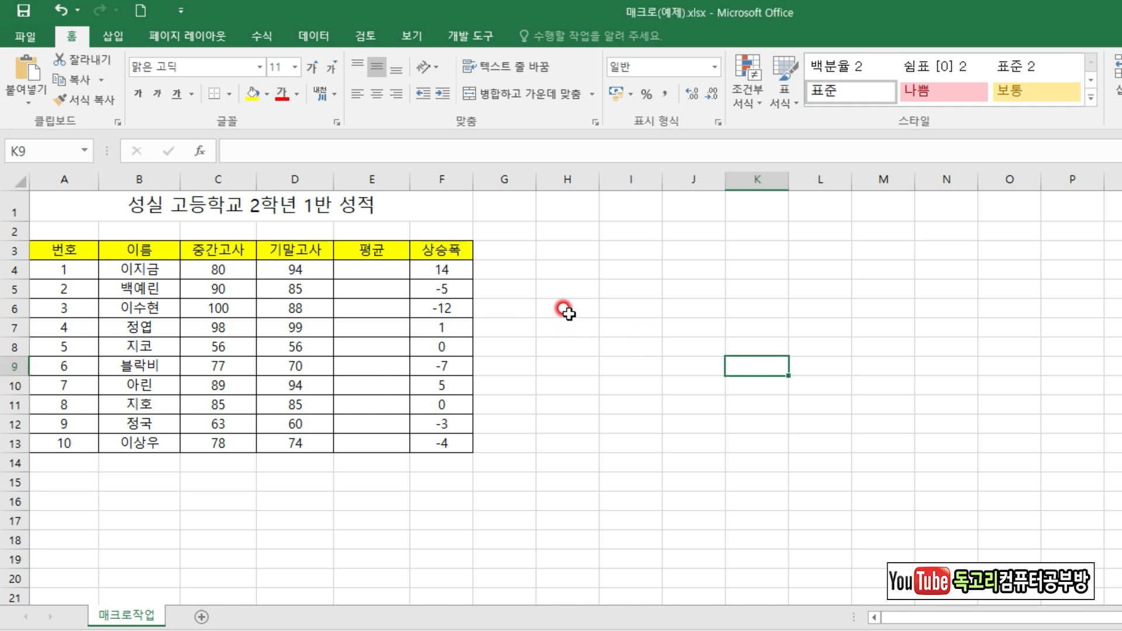
click(815, 290)
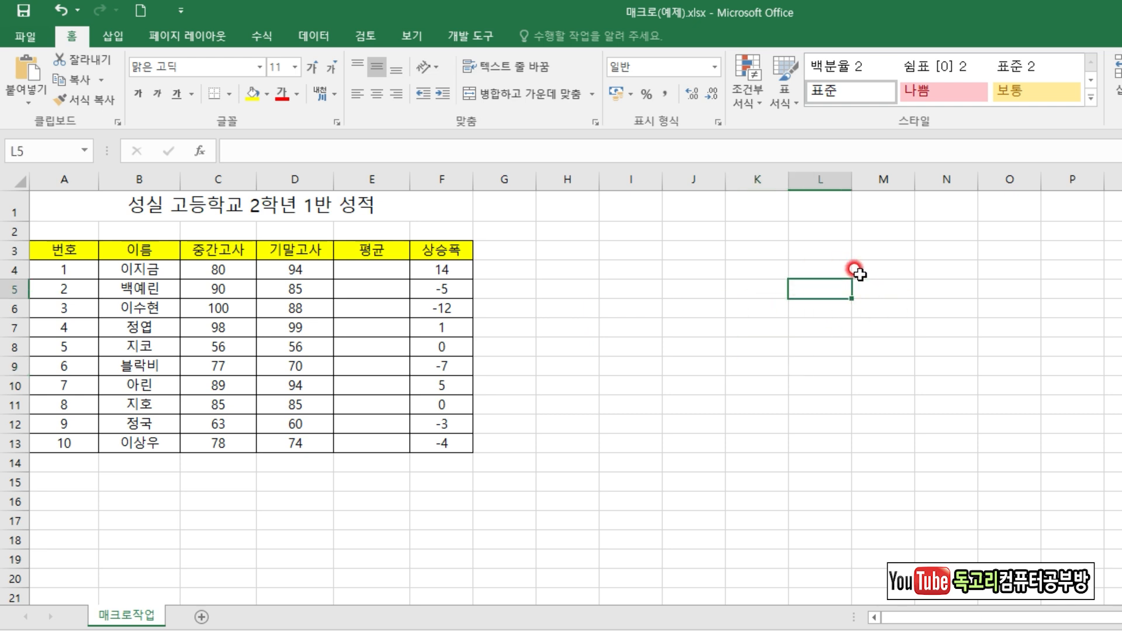
click(476, 40)
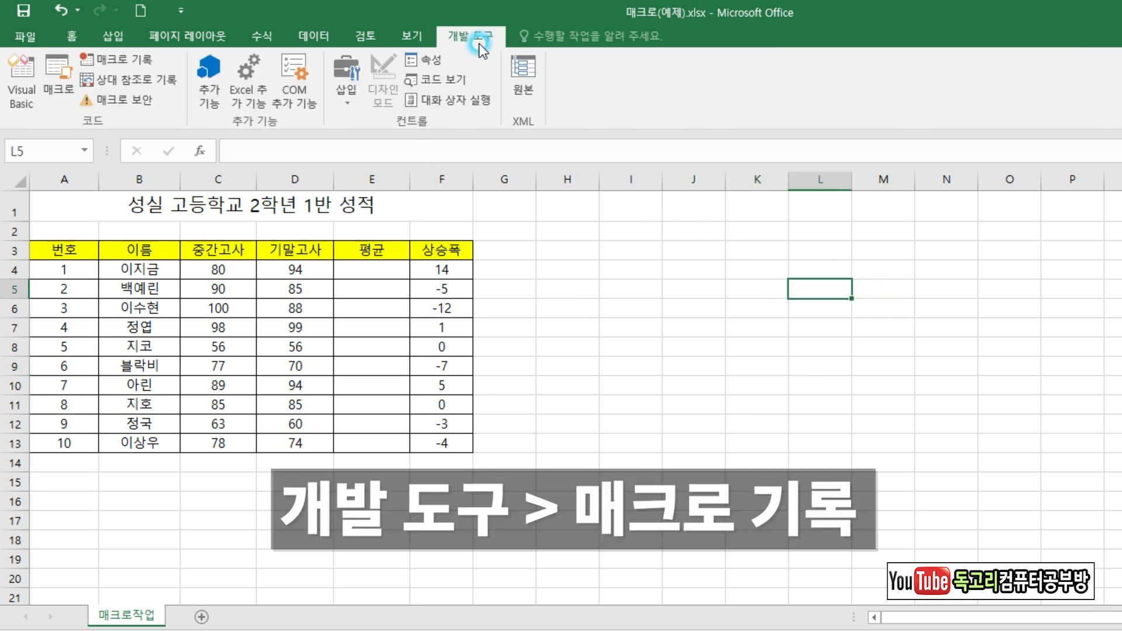
click(109, 59)
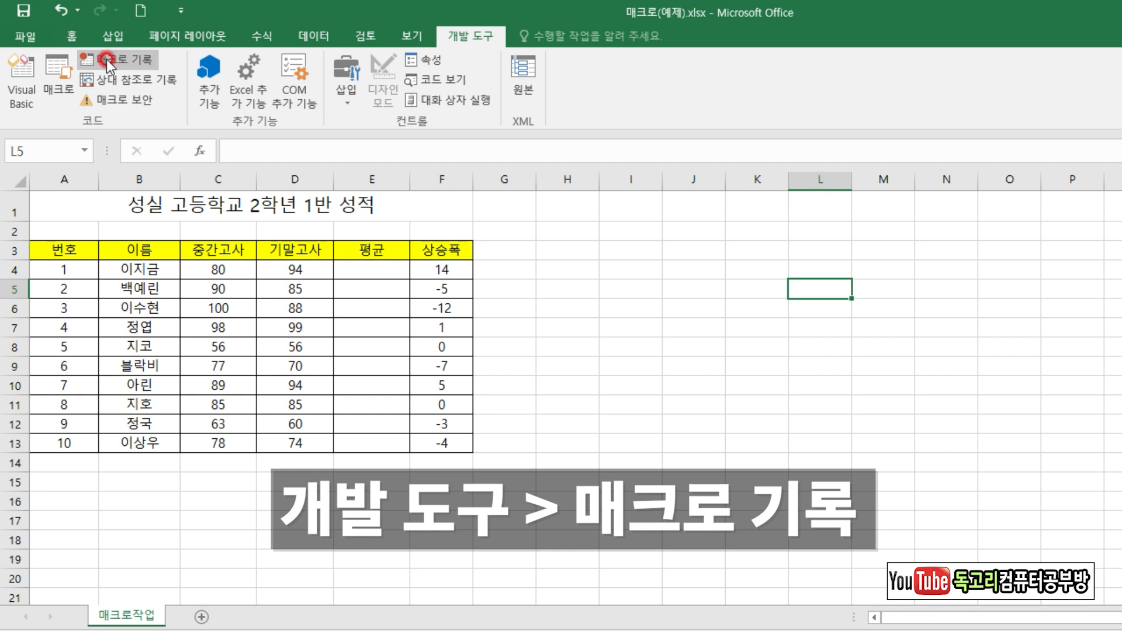
click(120, 59)
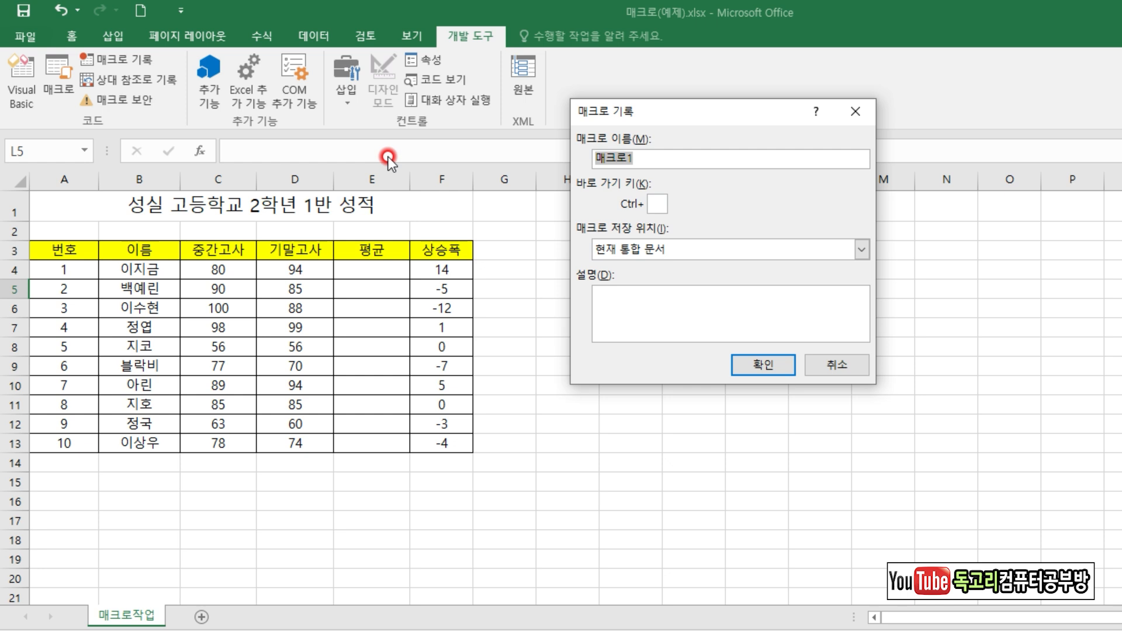
text(평균)
click(786, 369)
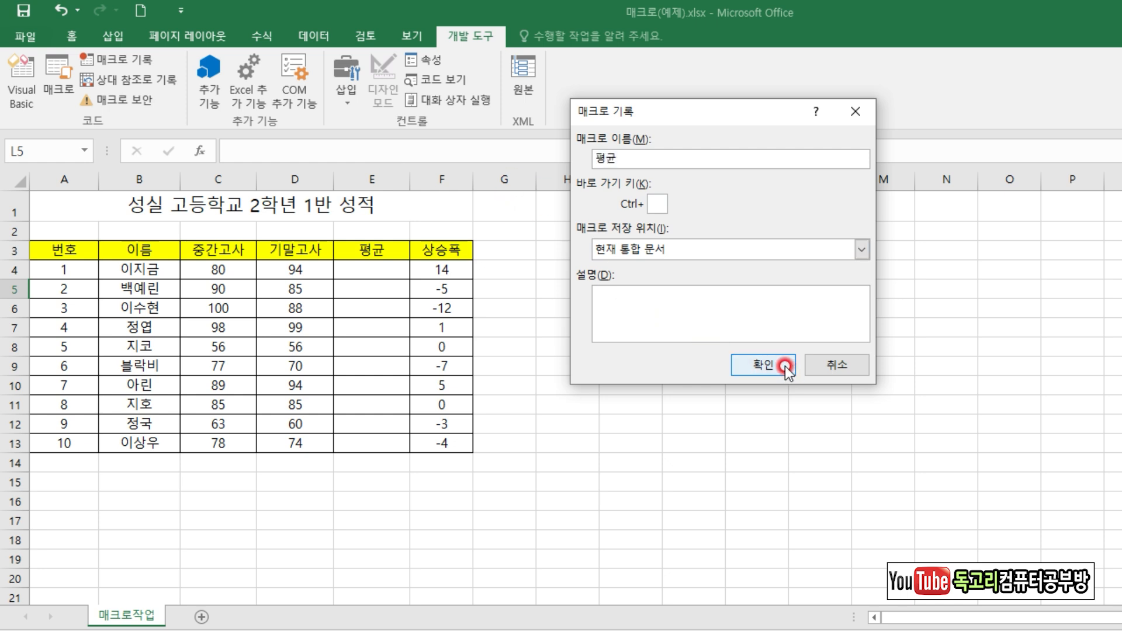
Enter =AVERAGE(C4:D4) in E4 and fill the formula down through E13.
click(385, 270)
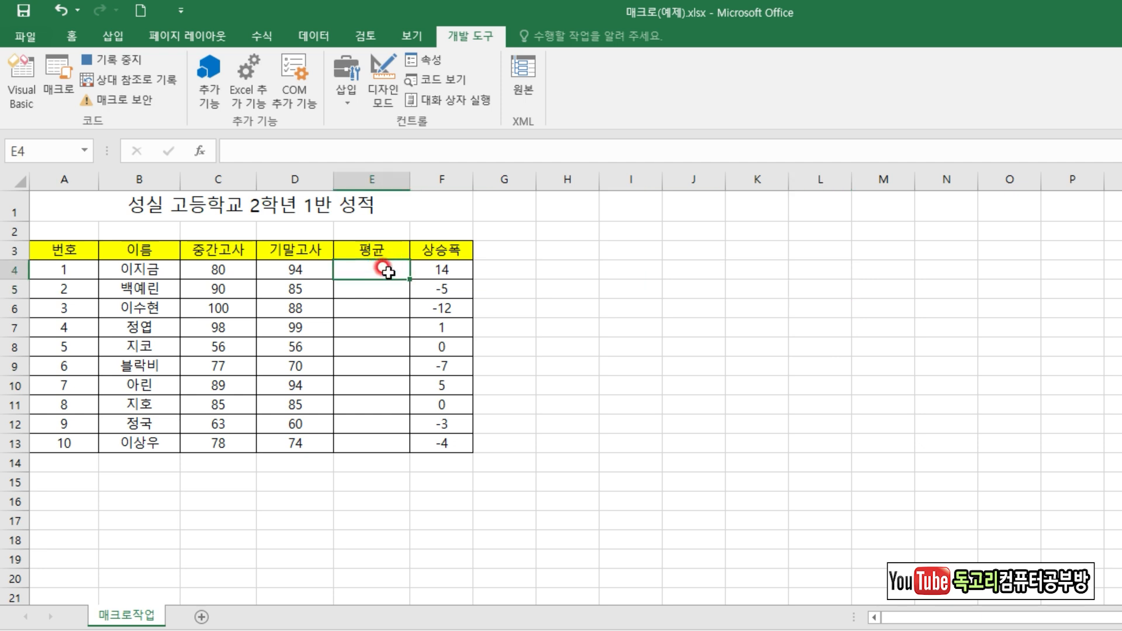
text(=)
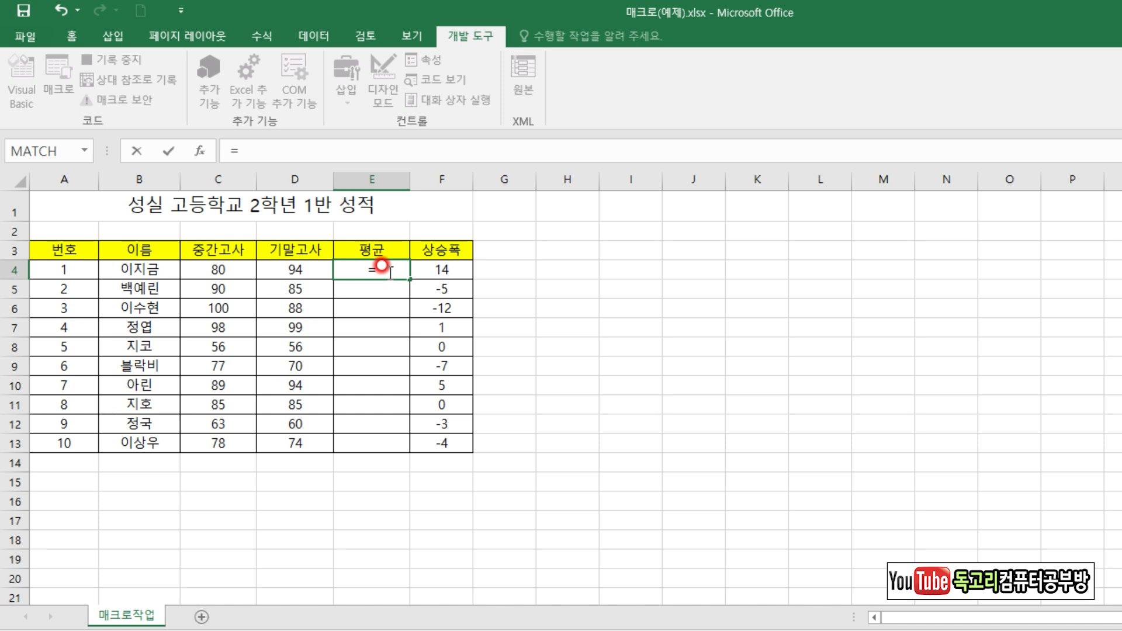
text(AV)
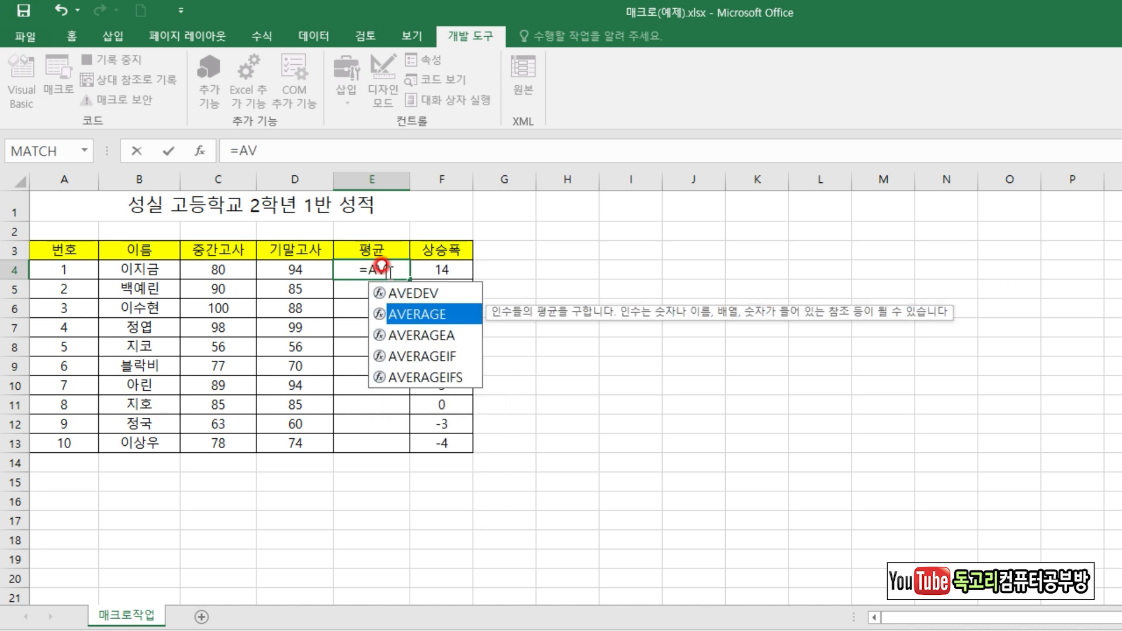
key(Tab)
drag(239, 271, 286, 272)
text())
key(Return)
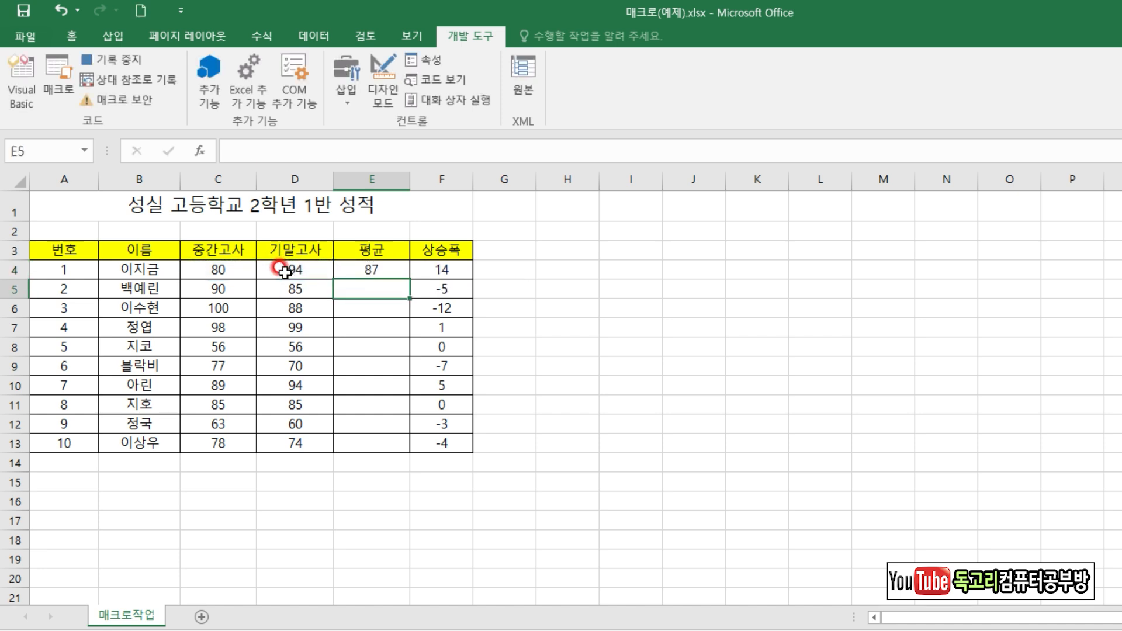
click(390, 270)
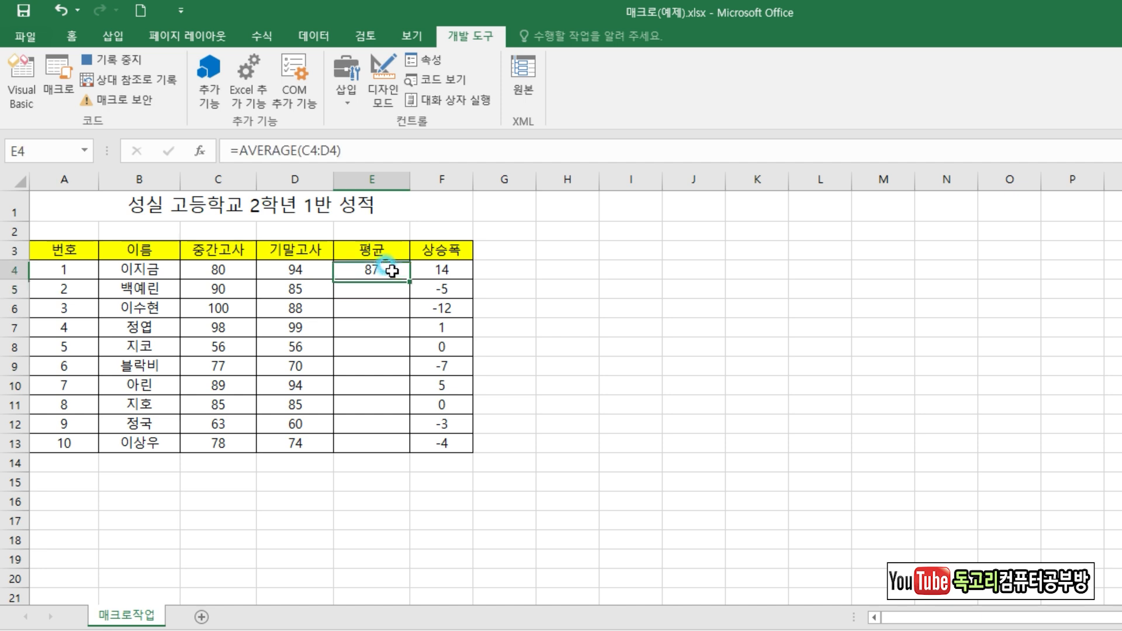
drag(410, 281, 385, 453)
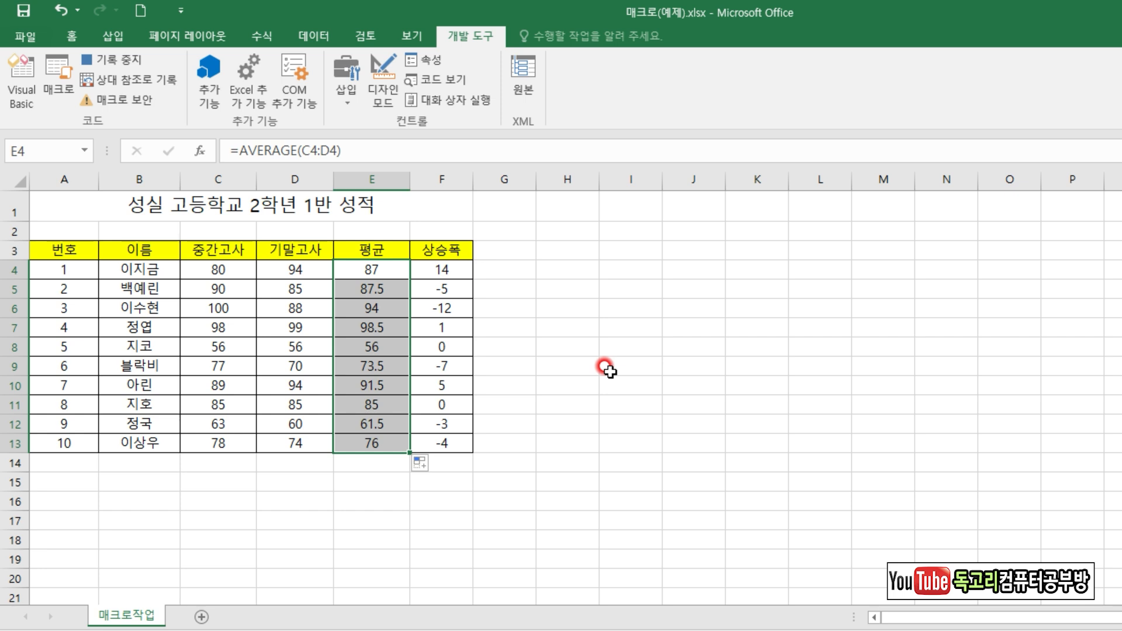
Select an empty cell outside the table and stop the macro recording.
click(712, 284)
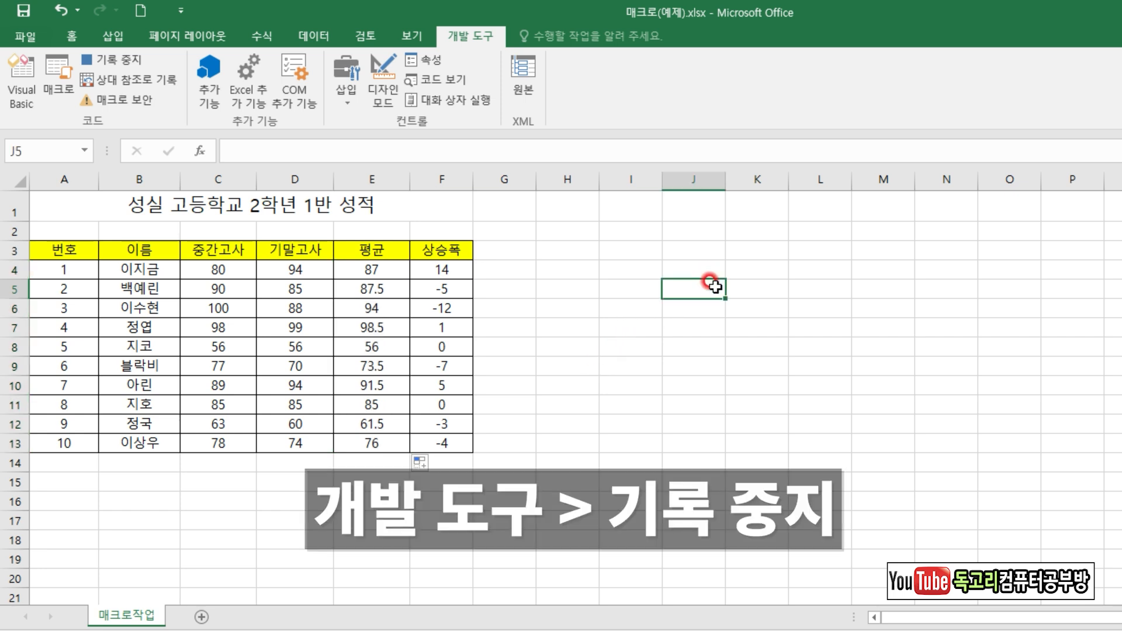
click(454, 37)
click(111, 60)
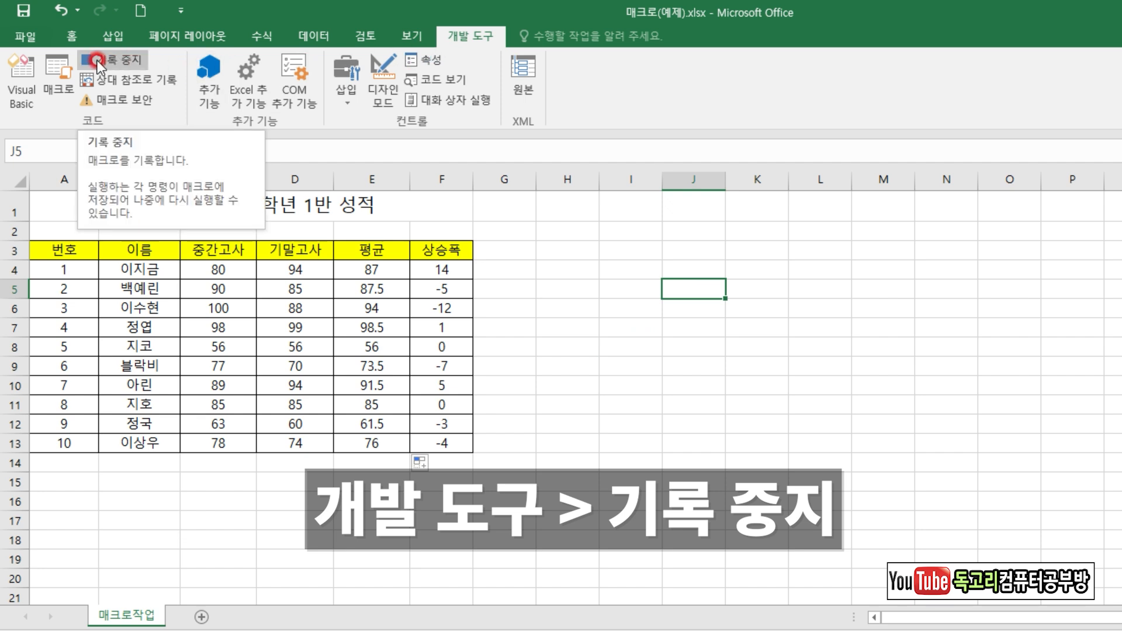
click(97, 61)
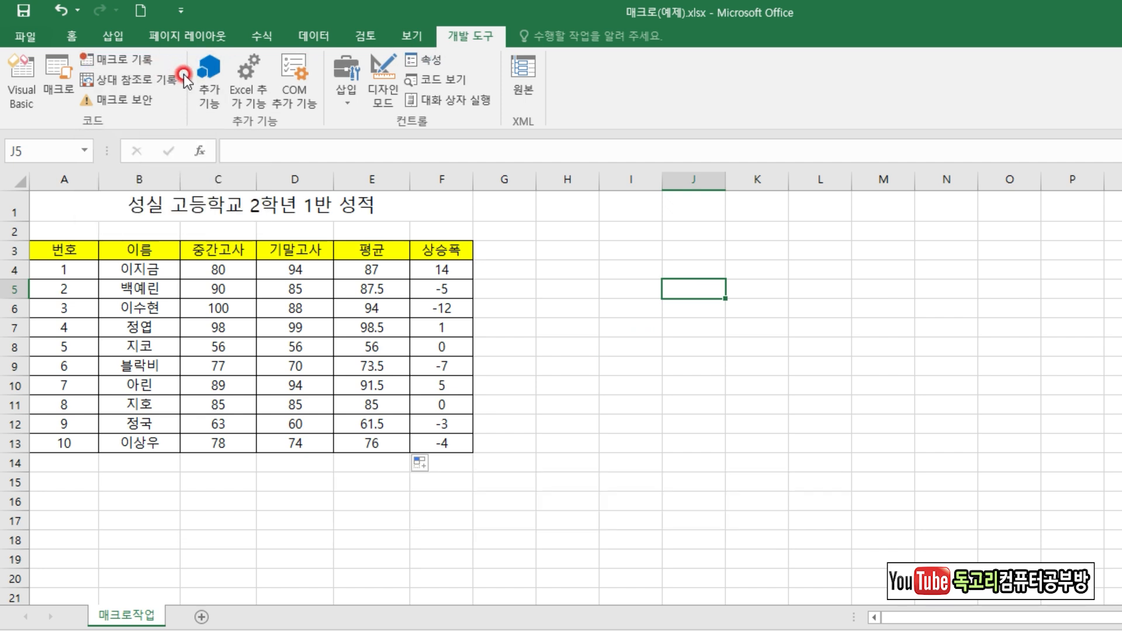
Insert a form-control button snapped to the cell range H3:I4.
click(359, 101)
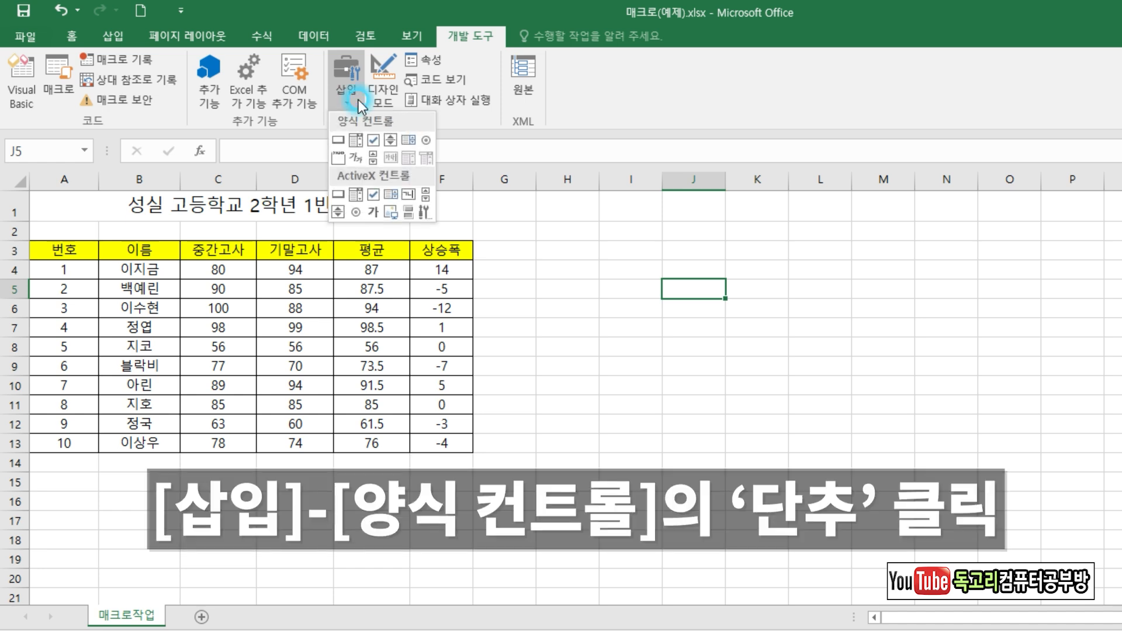
click(337, 146)
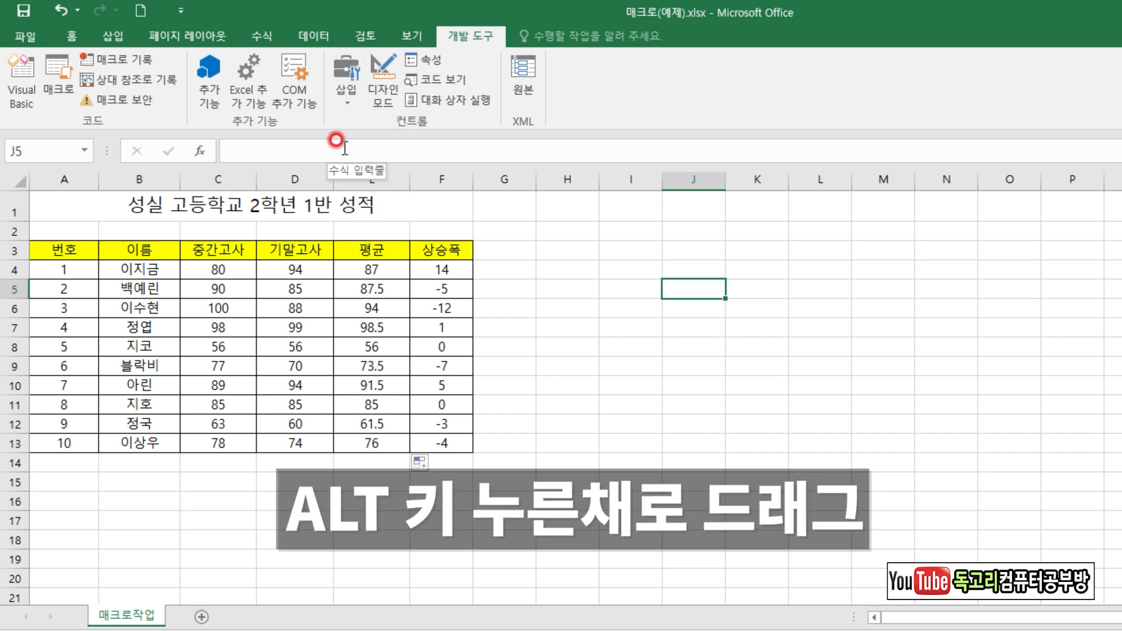
key(alt)
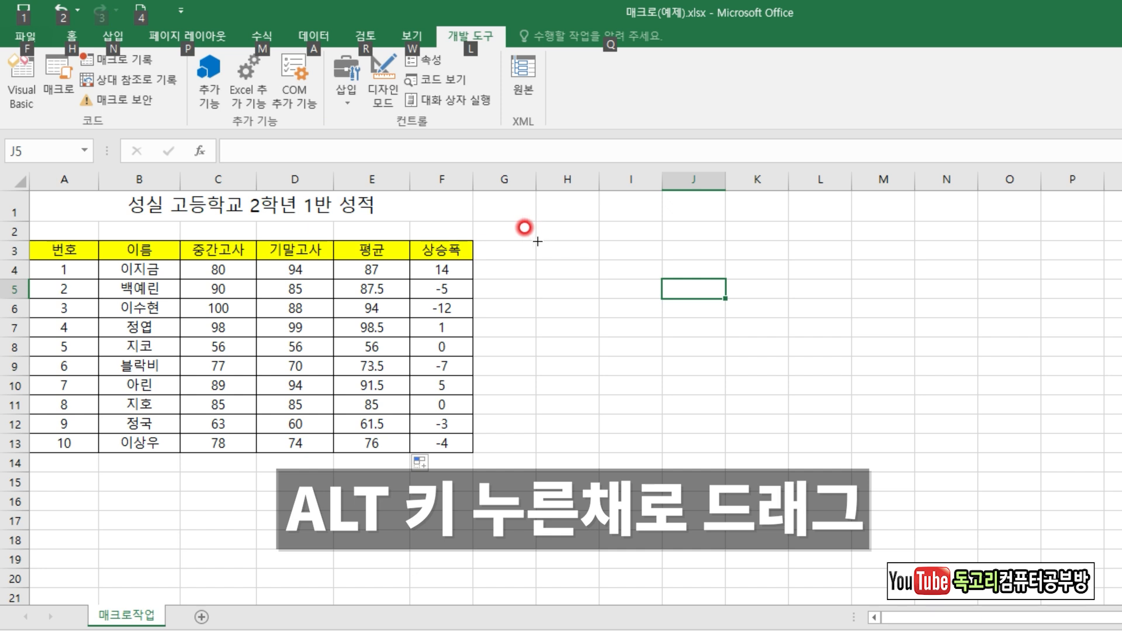
drag(536, 241, 648, 285)
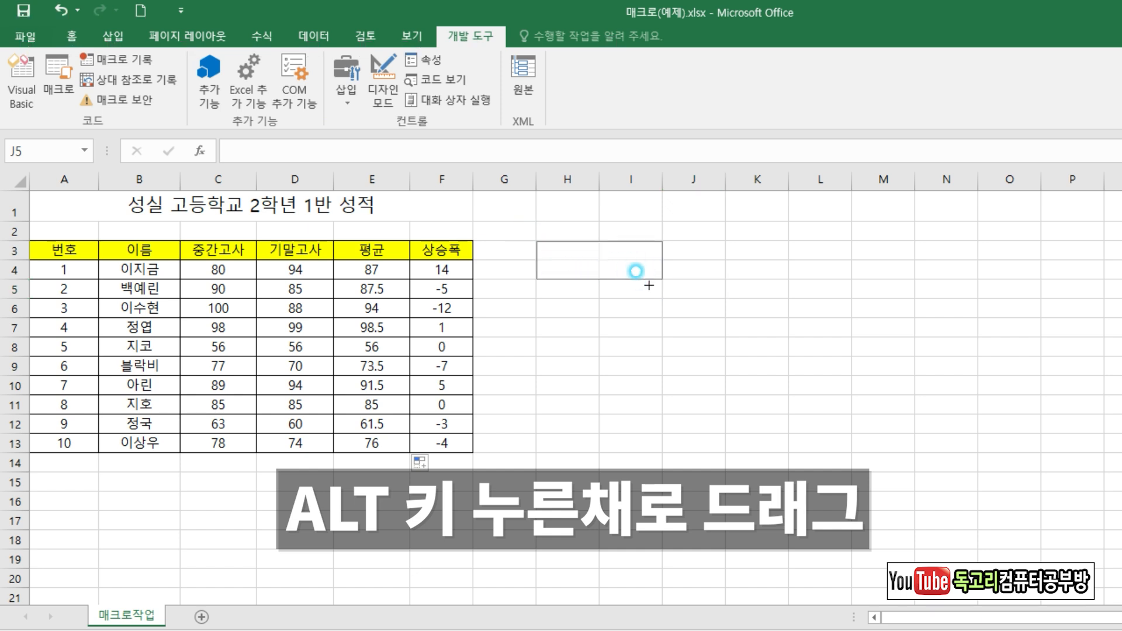
drag(648, 285, 649, 286)
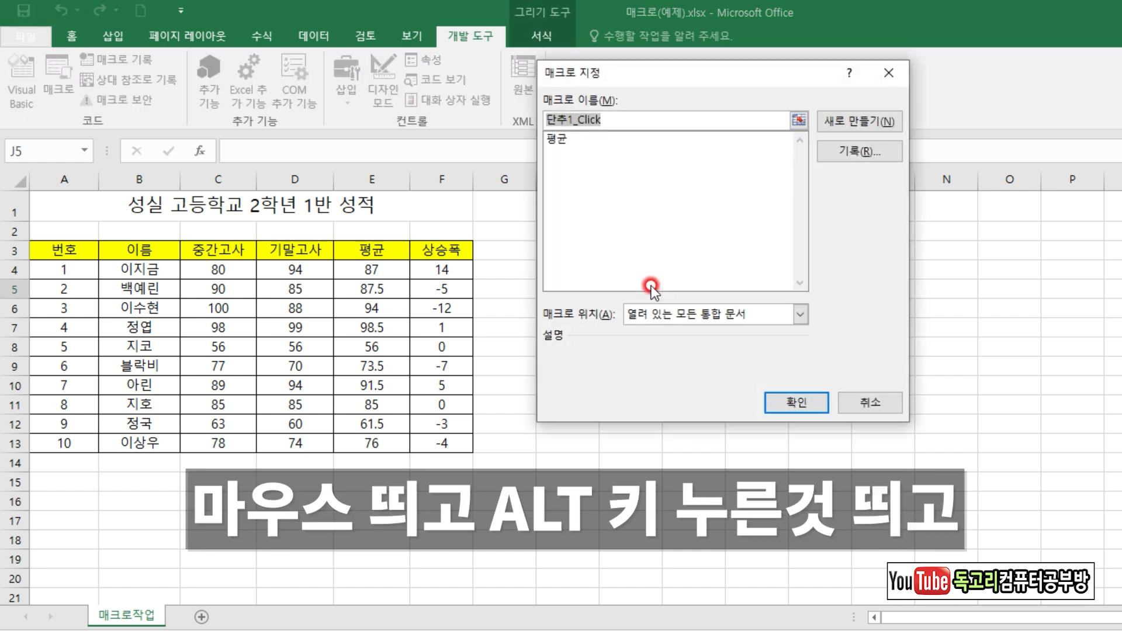
Assign the 평균 macro to the new button and change the button's label to 평균.
click(571, 140)
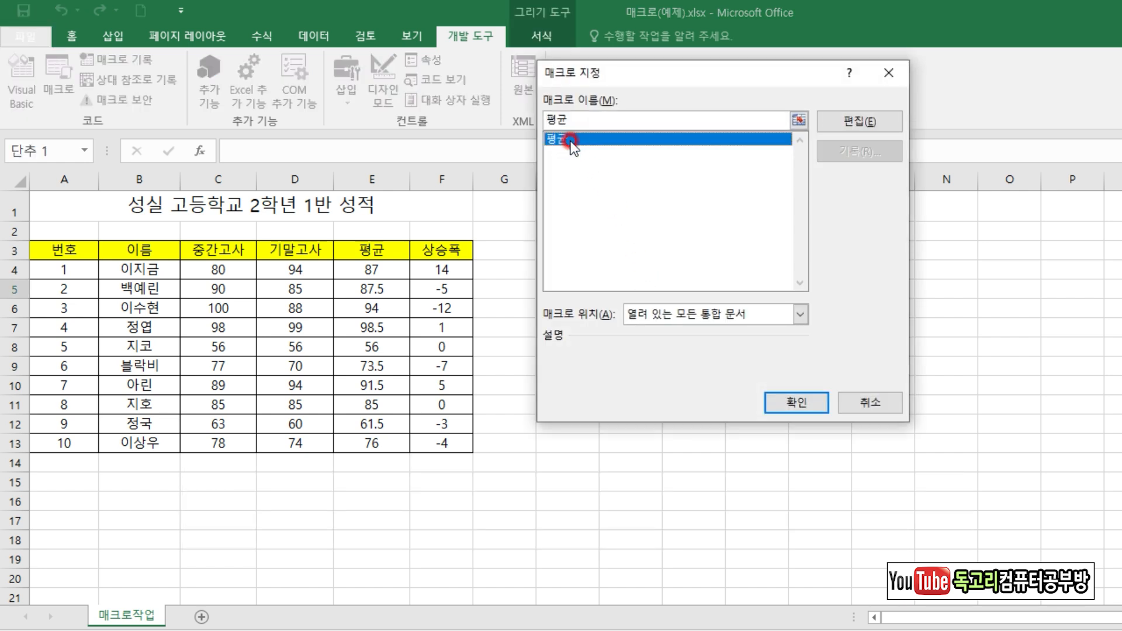
click(787, 407)
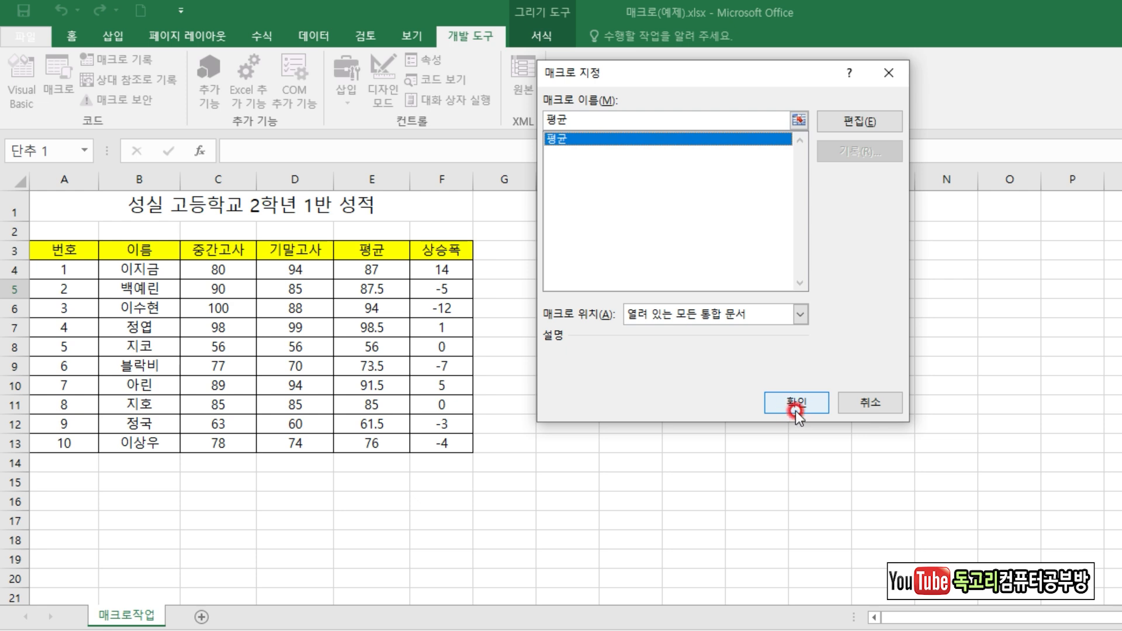
click(796, 407)
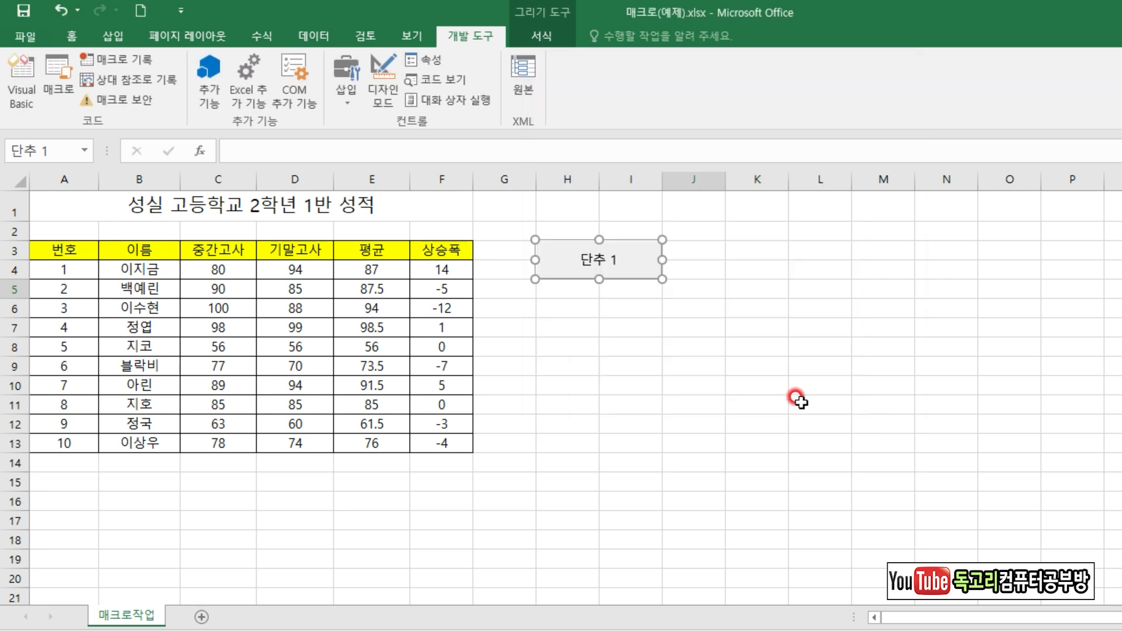
text(평규)
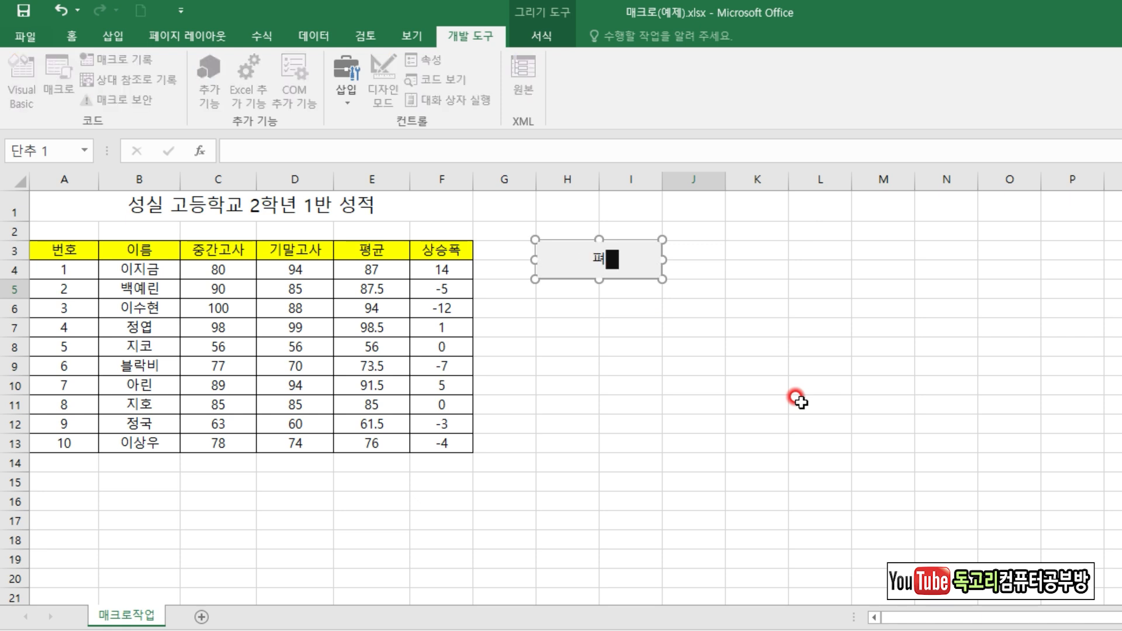
click(768, 329)
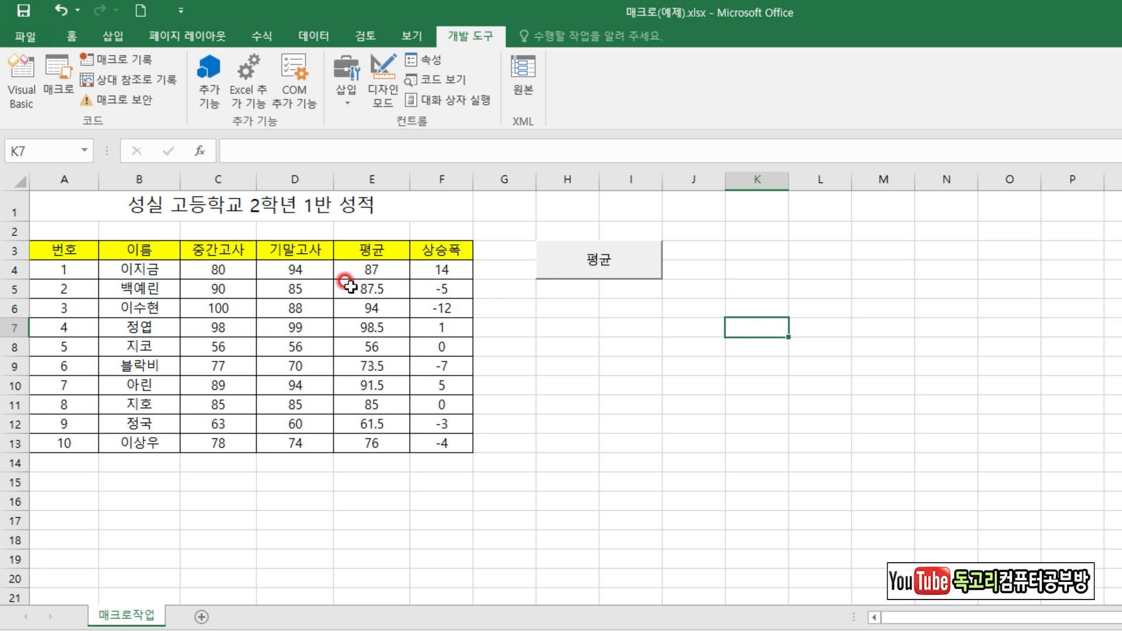
Clear the averages in E4:E13 and test the macro by running it from the 평균 button.
drag(374, 270, 374, 445)
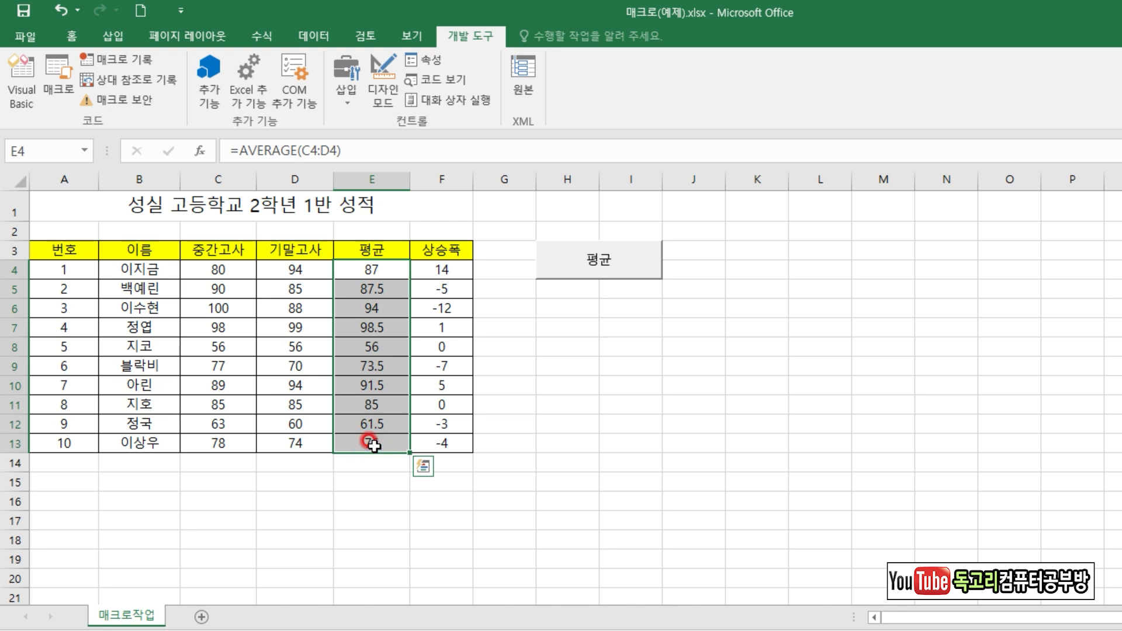
key(Delete)
click(629, 258)
click(714, 328)
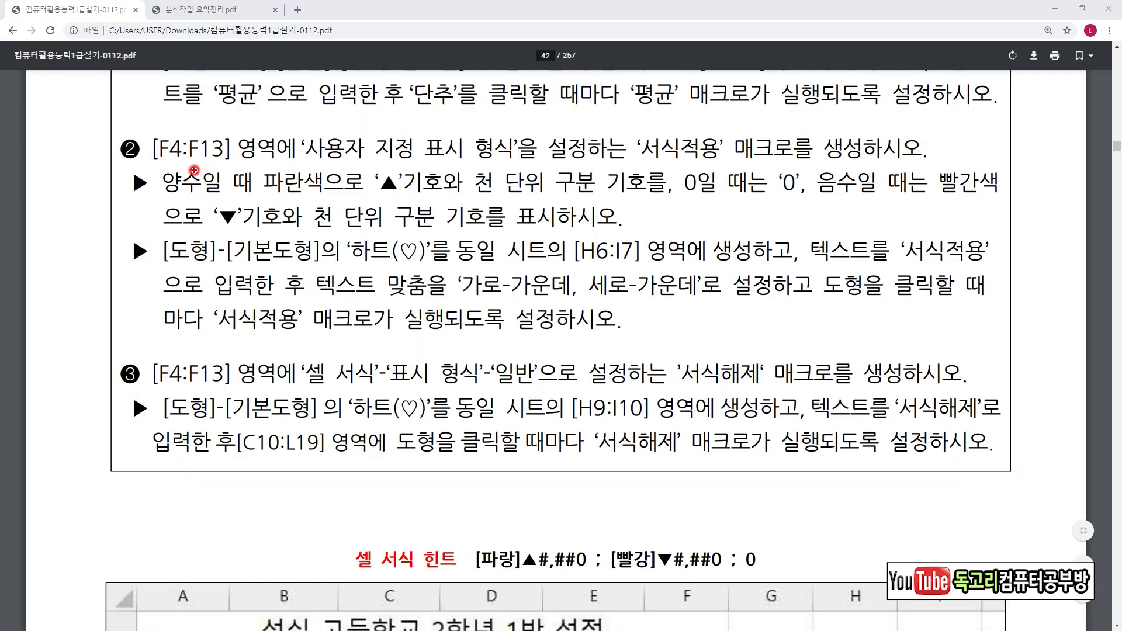
Read the PDF's requirements for the 서식적용 macro on F4:F13 and match each condition to the cell format hint.
drag(155, 158, 205, 159)
drag(315, 159, 772, 157)
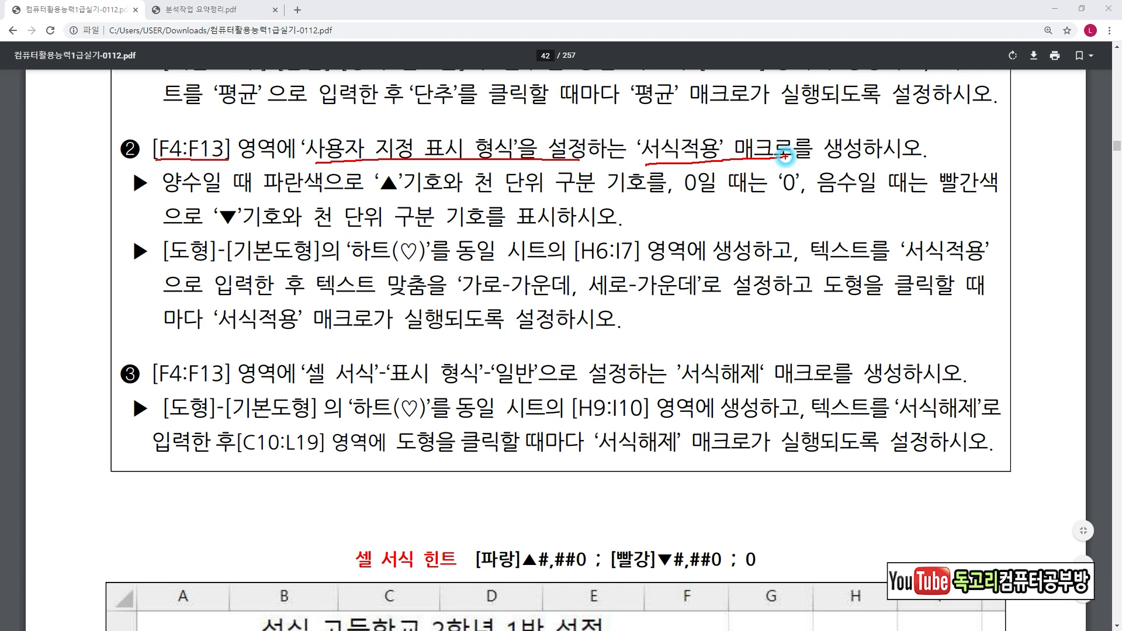
drag(166, 201, 301, 201)
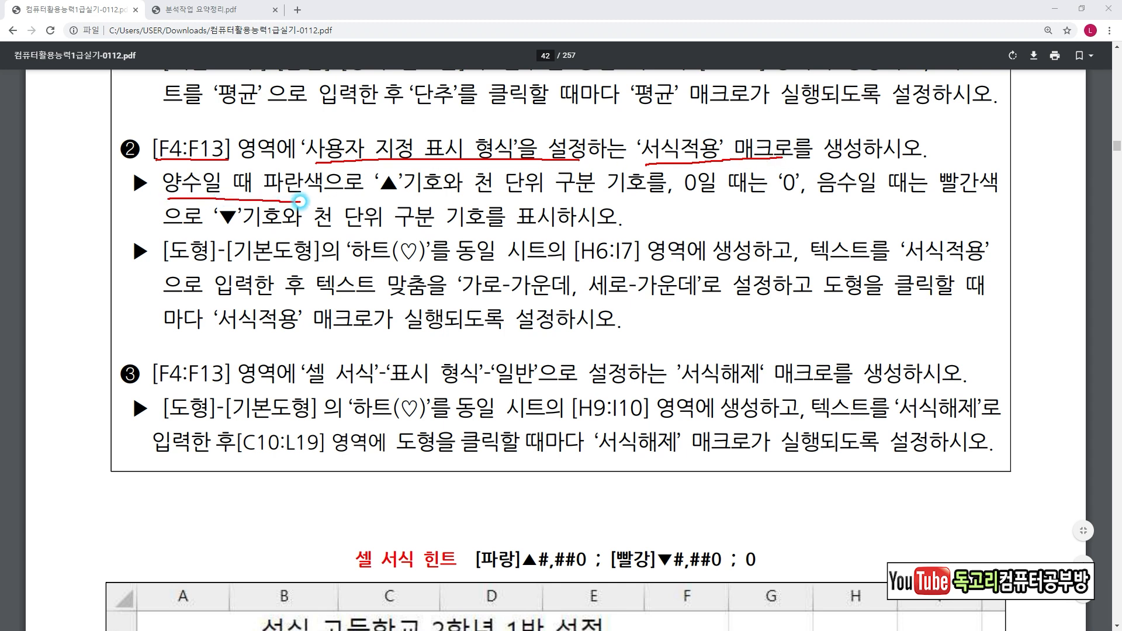
mouse_move(369, 195)
mouse_down()
mouse_move(411, 196)
mouse_move(396, 159)
mouse_move(375, 190)
mouse_up()
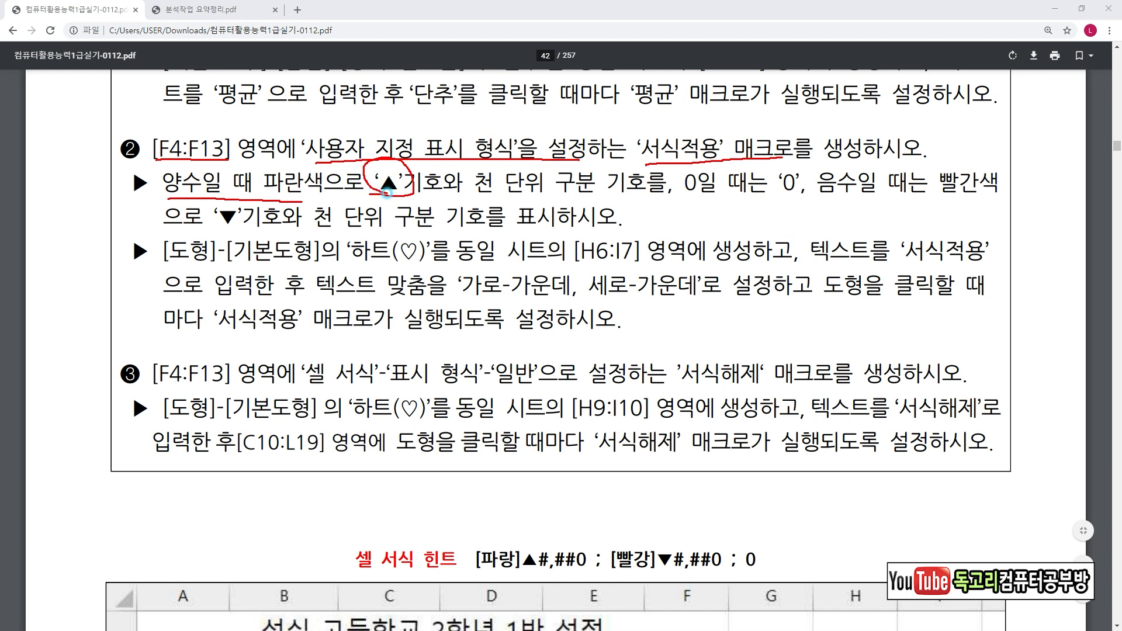
drag(457, 199, 626, 199)
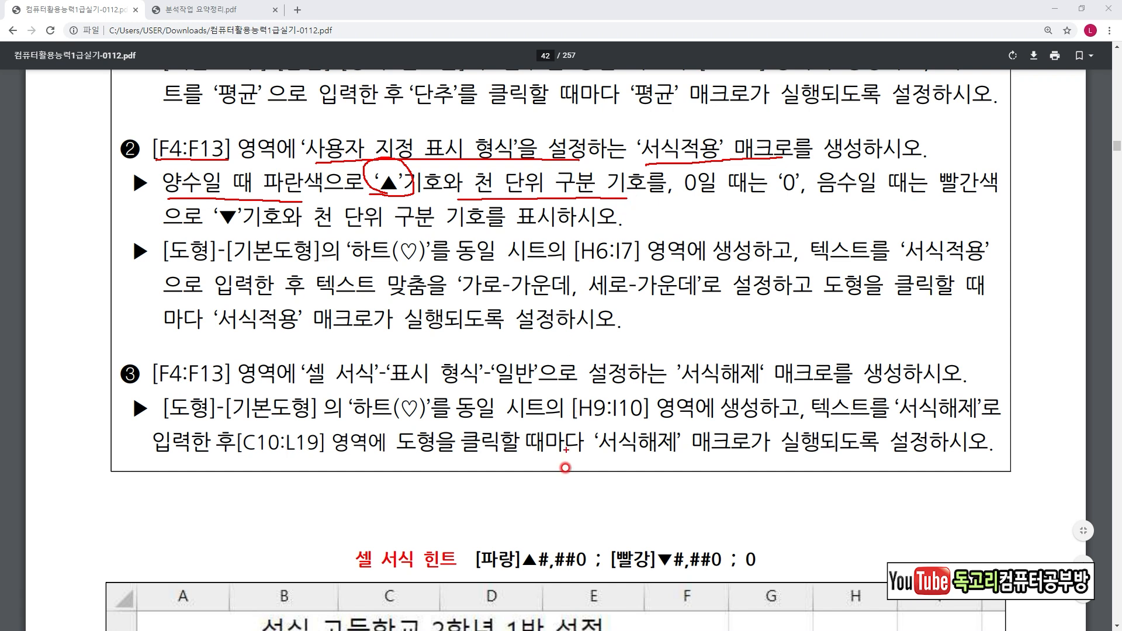
drag(471, 576, 586, 568)
drag(696, 205, 793, 202)
drag(729, 570, 768, 567)
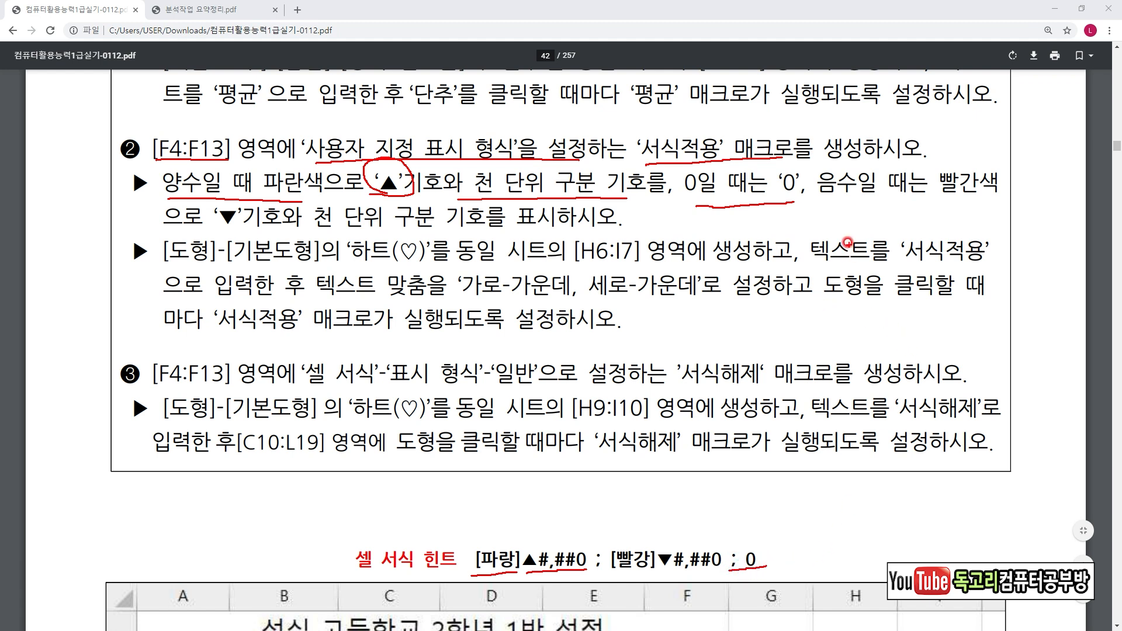
drag(836, 211, 970, 206)
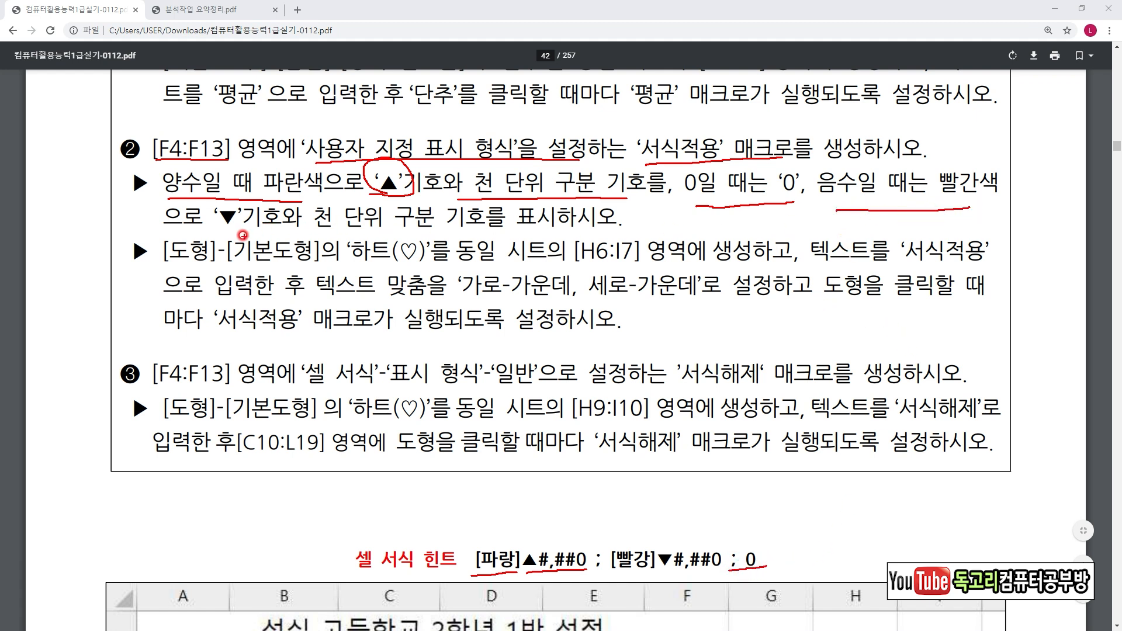
drag(210, 231, 523, 231)
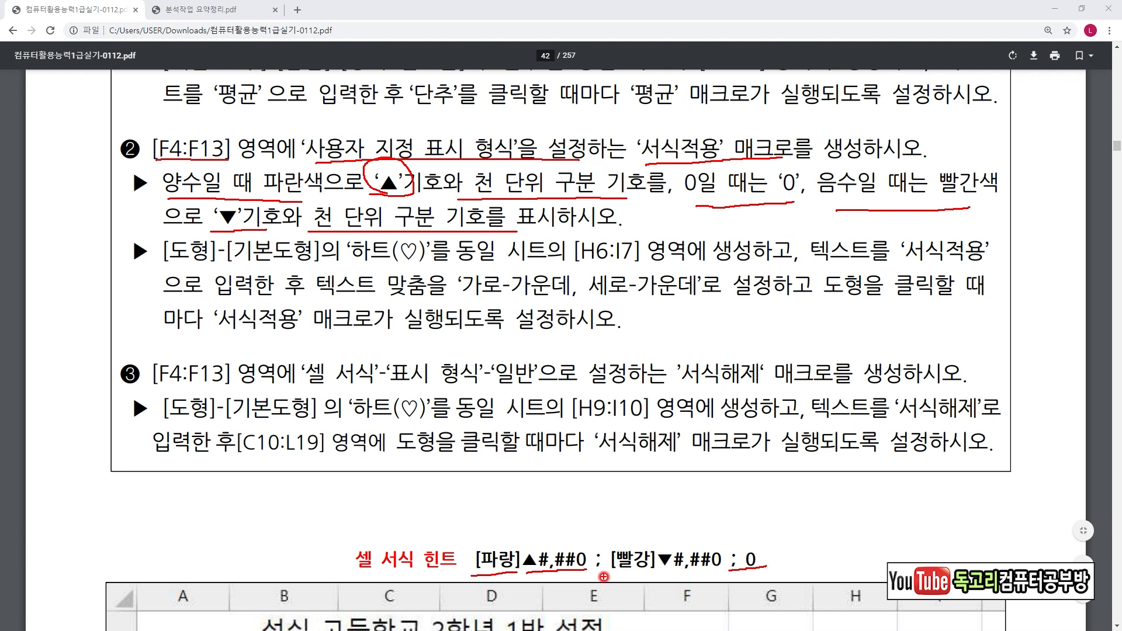
drag(608, 574, 651, 574)
drag(675, 576, 714, 569)
Read the heart shape requirements for the 서식적용 macro, including its cell range, text, alignment and macro assignment.
drag(348, 264, 433, 267)
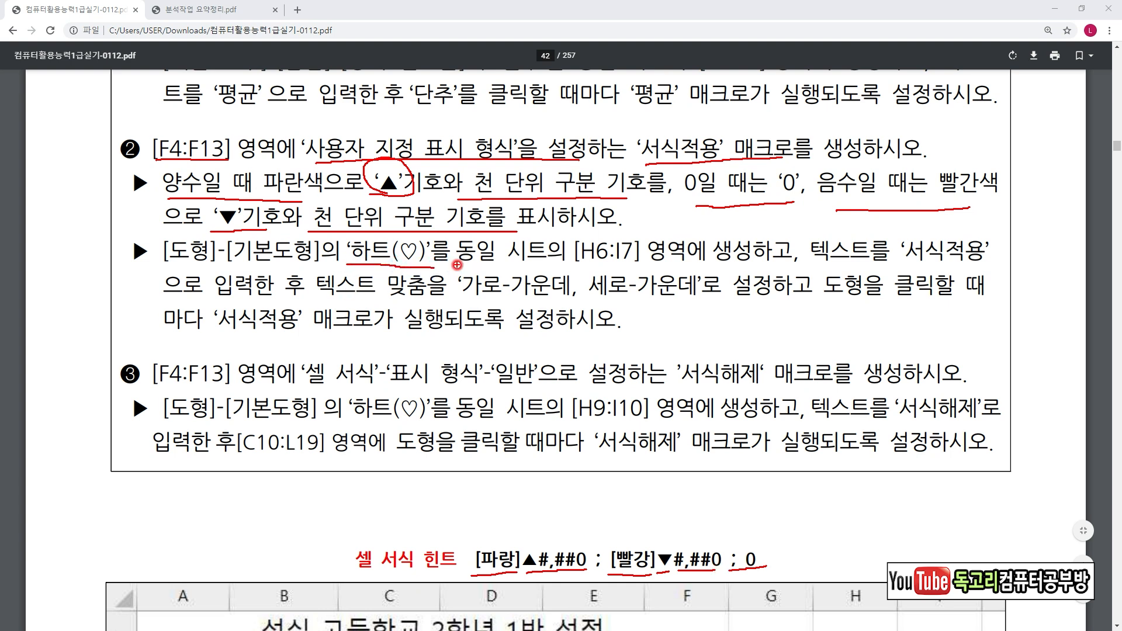
drag(575, 264, 640, 264)
drag(907, 263, 992, 264)
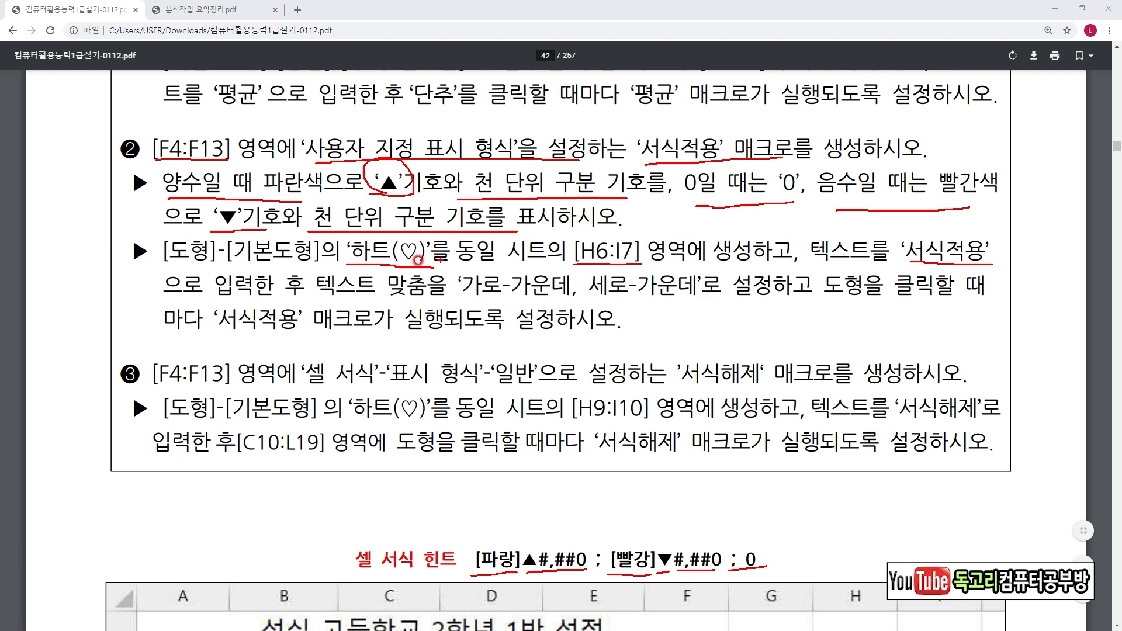
drag(463, 294, 690, 301)
drag(830, 300, 938, 297)
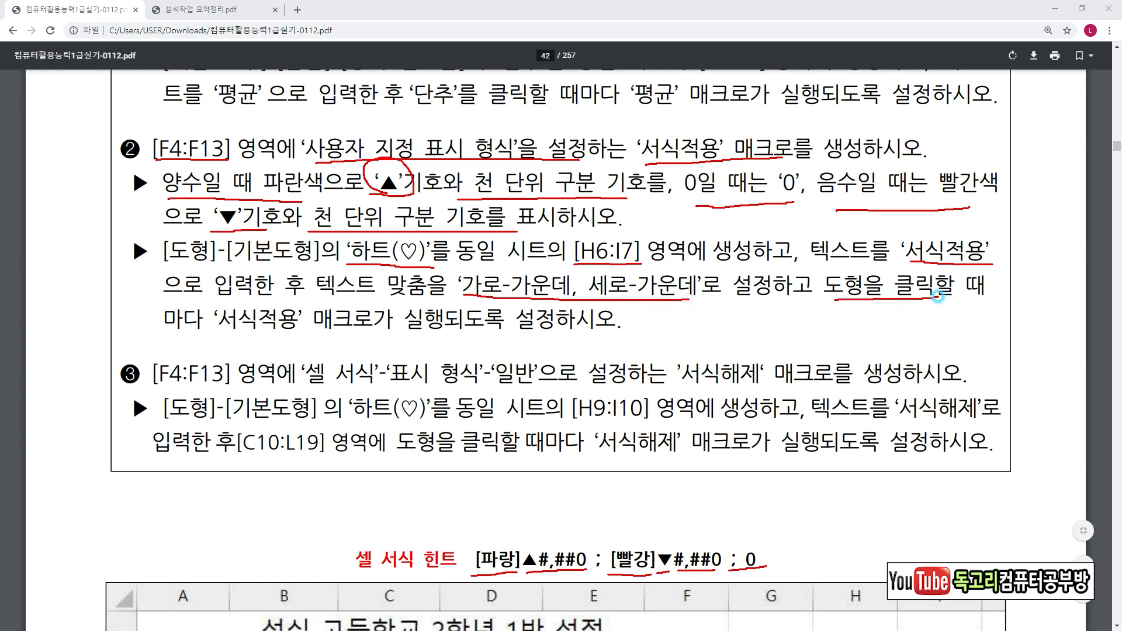
drag(241, 336, 393, 341)
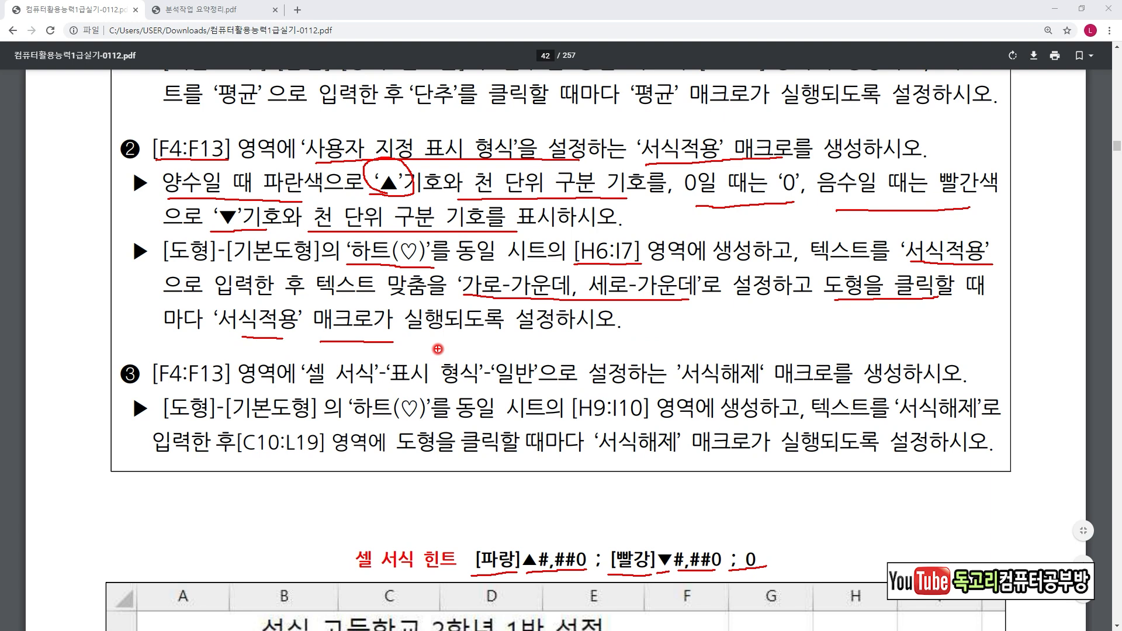
Switch to the Excel workbook 매크로(예제).xlsx and start recording a macro named 서식적용.
key(alt+Tab)
click(744, 400)
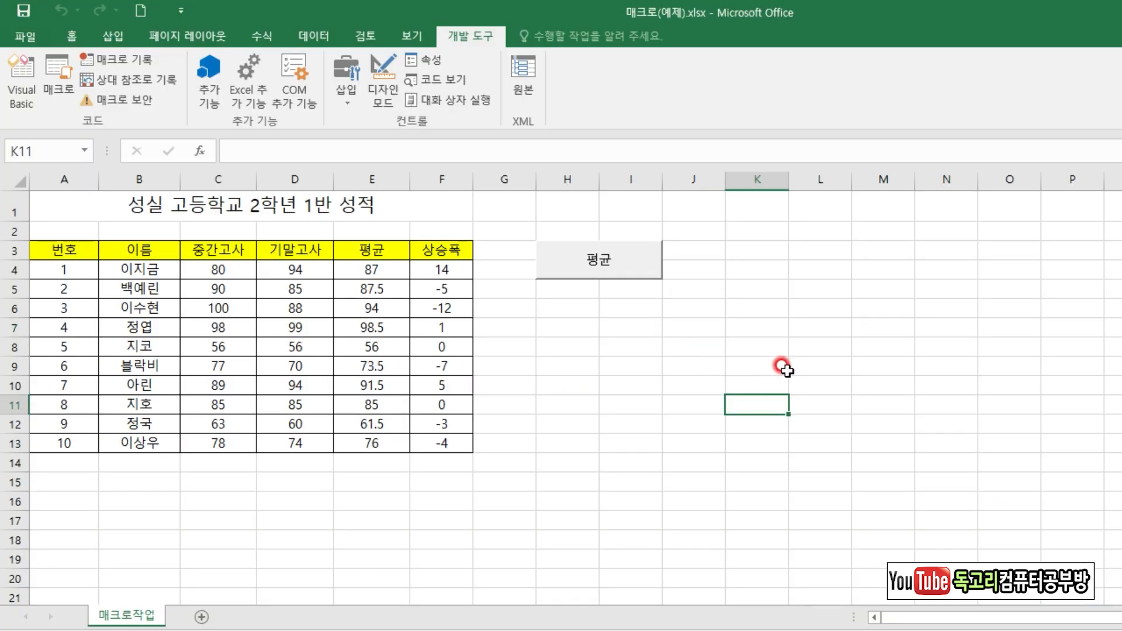
click(798, 327)
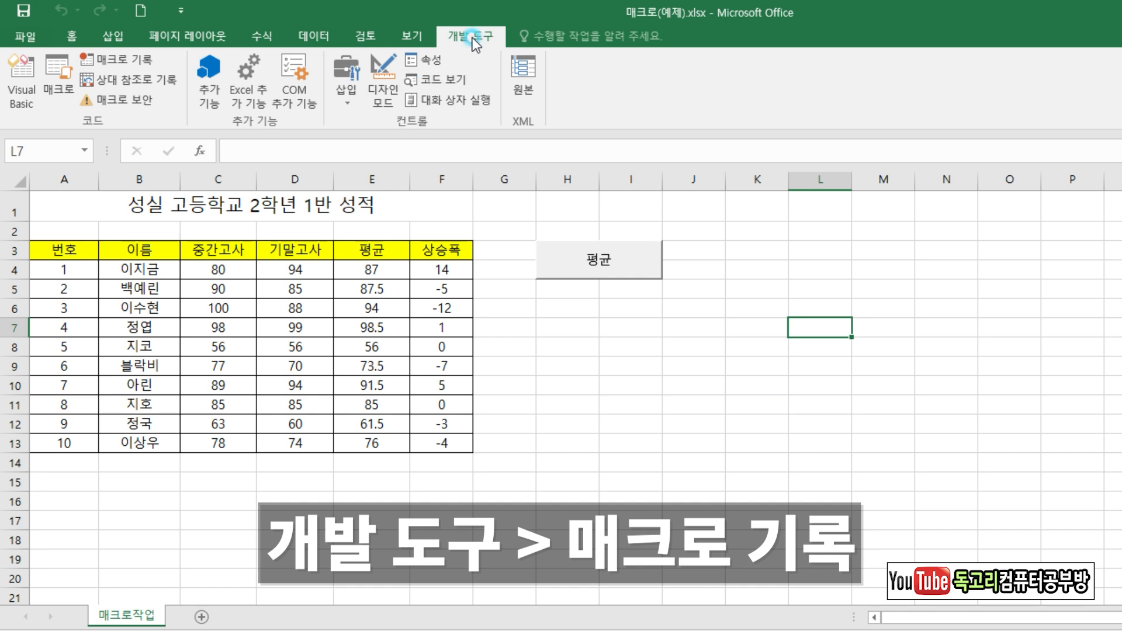
click(111, 58)
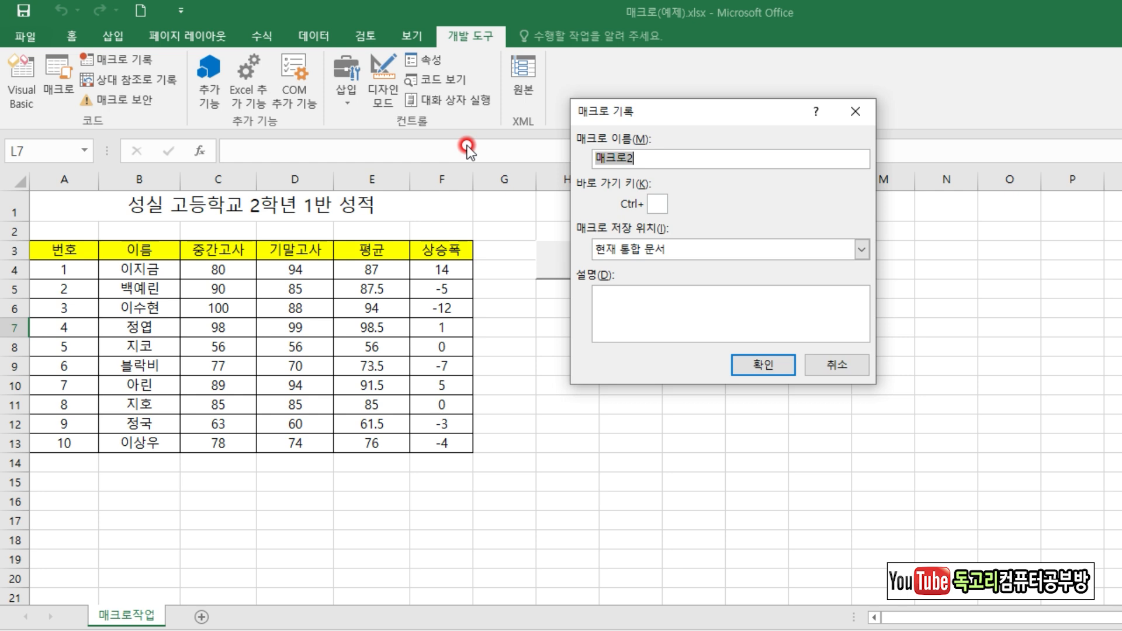
text(서식적용)
click(779, 362)
click(774, 361)
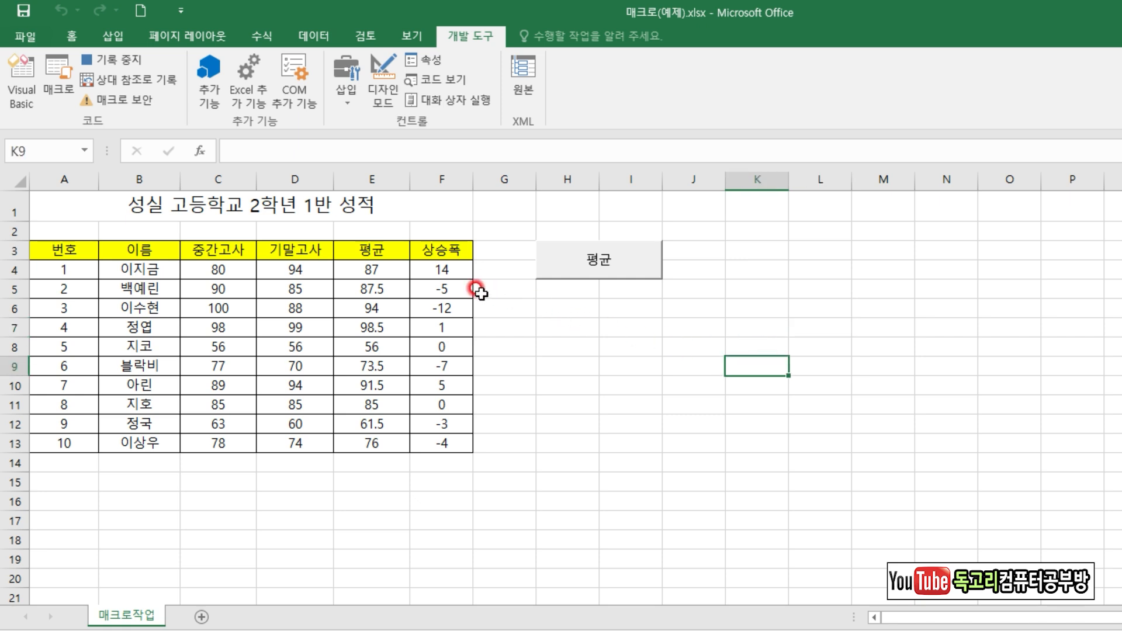
Open the custom number format (사용자 지정) for cells F4:F13 and clear the existing format code.
drag(442, 275, 442, 445)
right_click(449, 290)
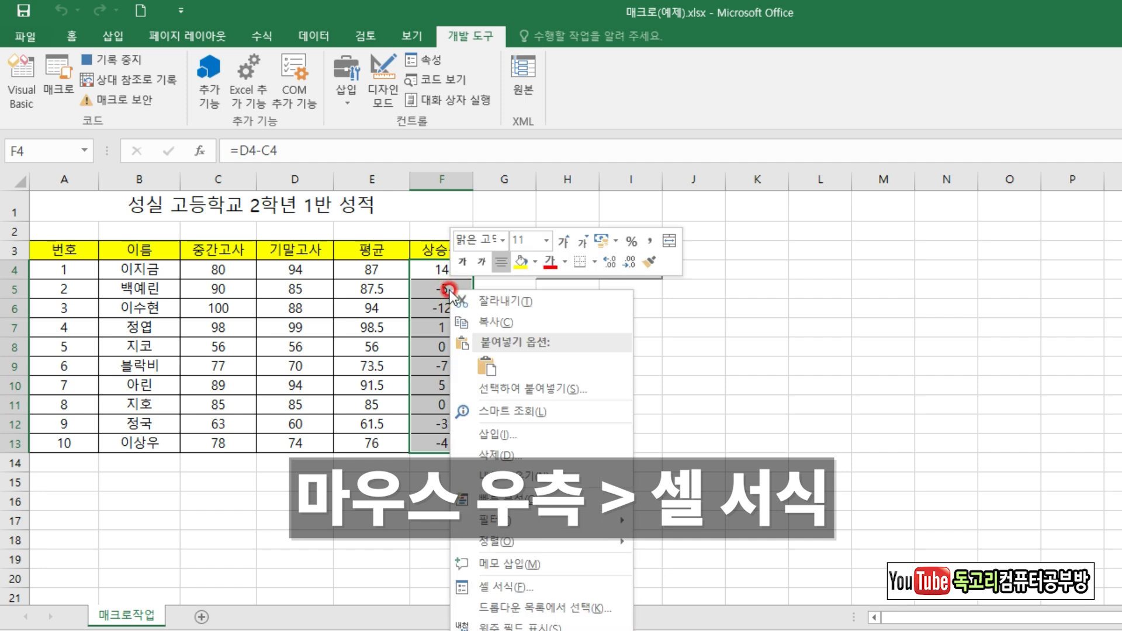
click(509, 583)
drag(520, 234, 715, 88)
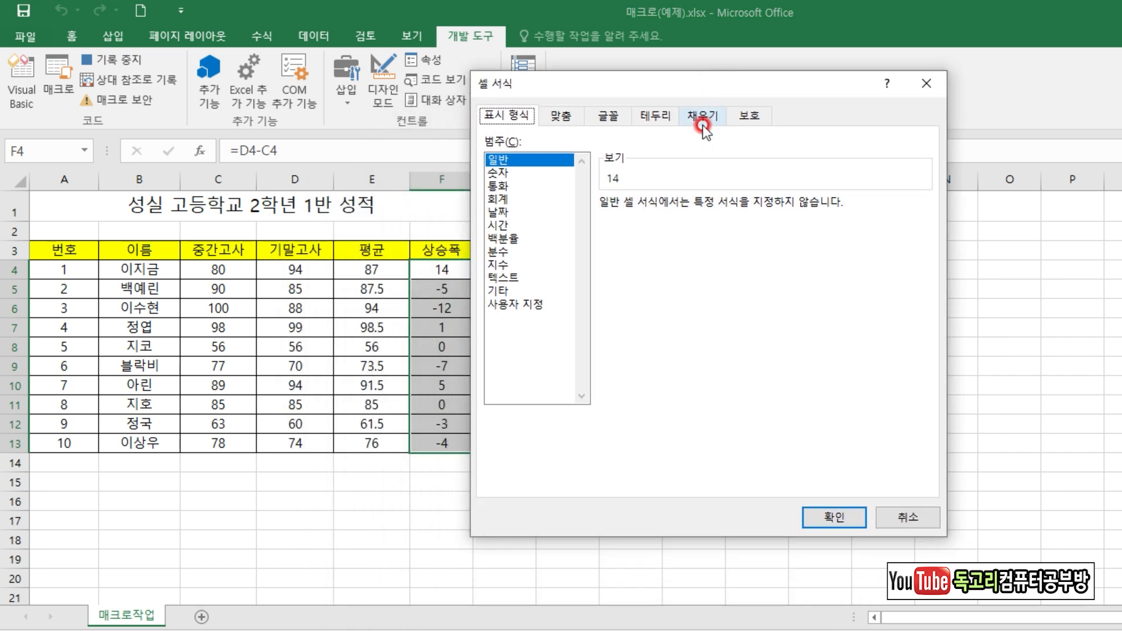
click(543, 305)
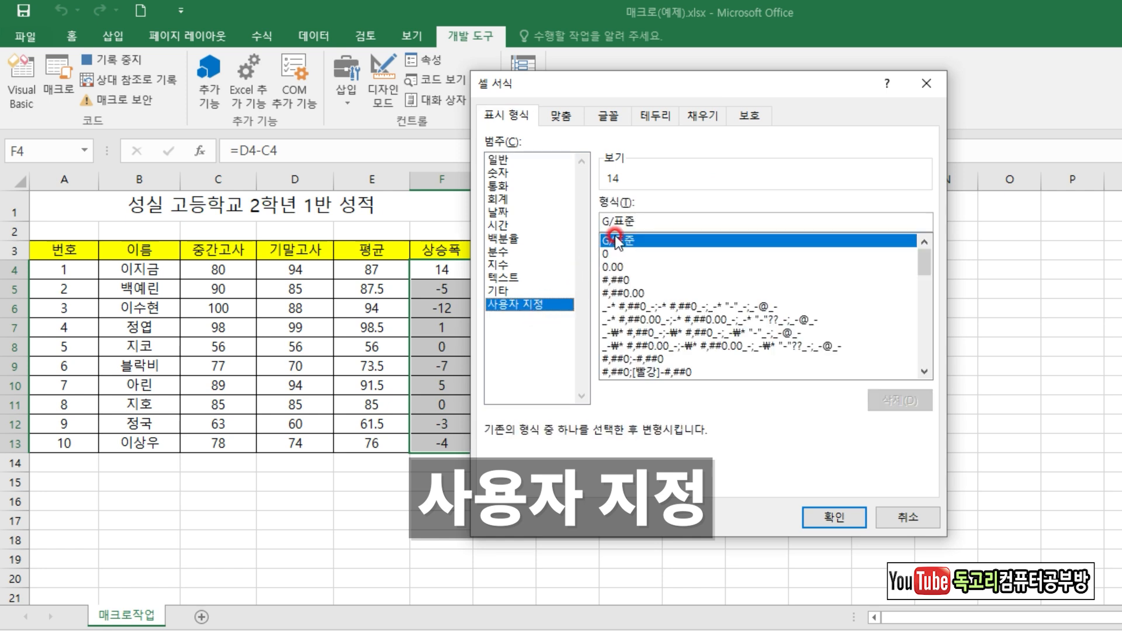
click(637, 217)
key(BackSpace)
key(BackSpace)
key(BackSpace)
key(BackSpace)
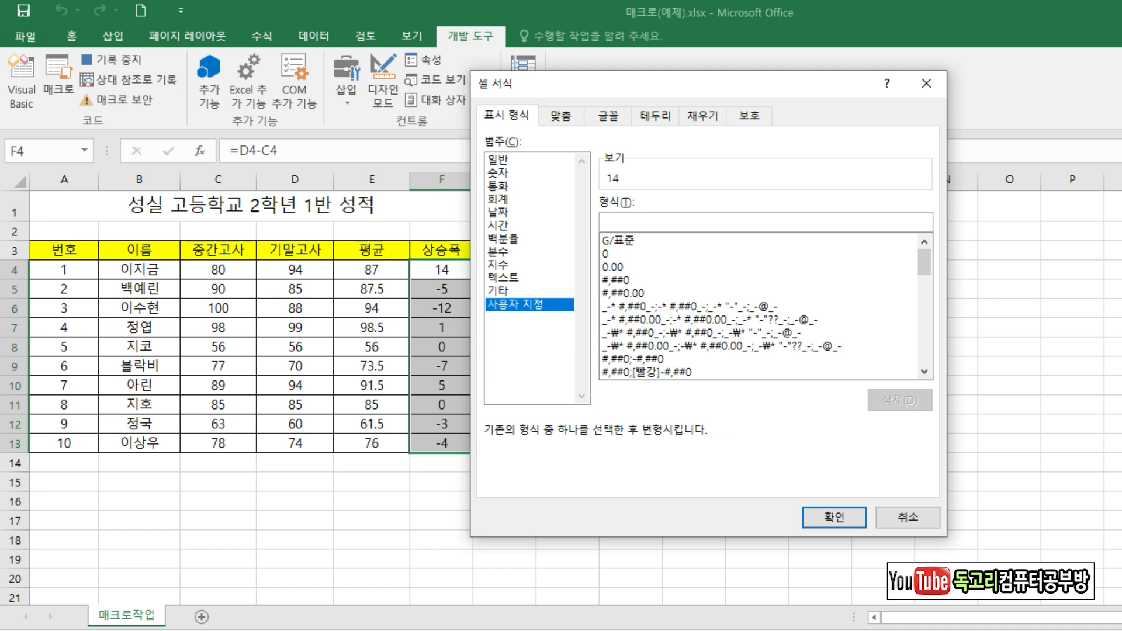
Enter [파랑]▲#,##0; as the positive section of the custom format code, inserting ▲ as a special character.
text([)
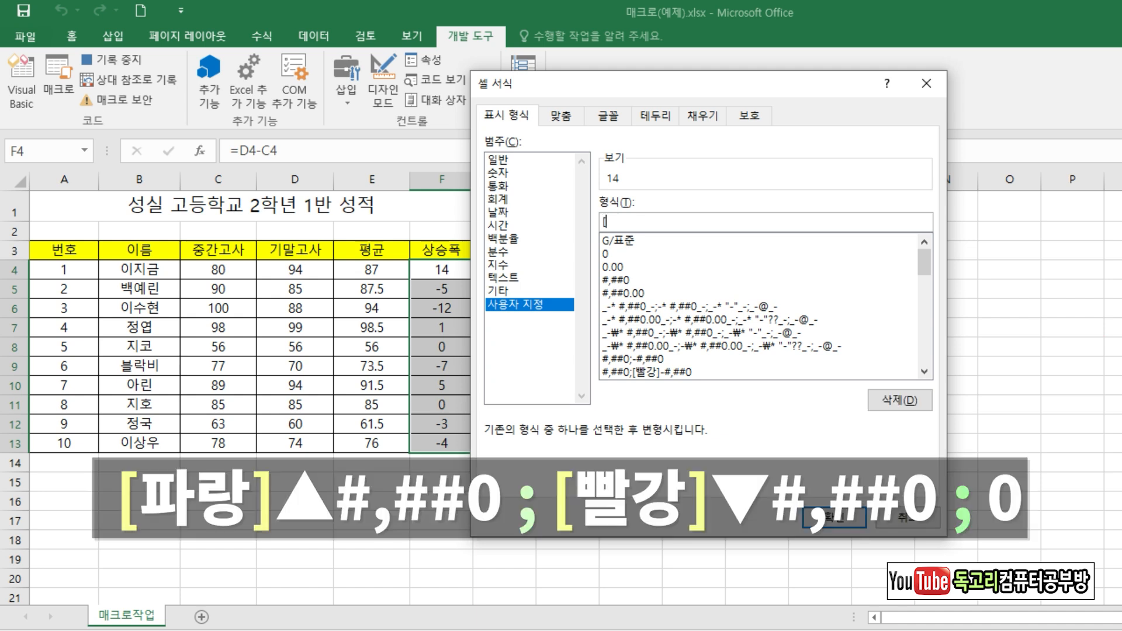
text(파랑]ㅁ)
key(Hangul_Hanja)
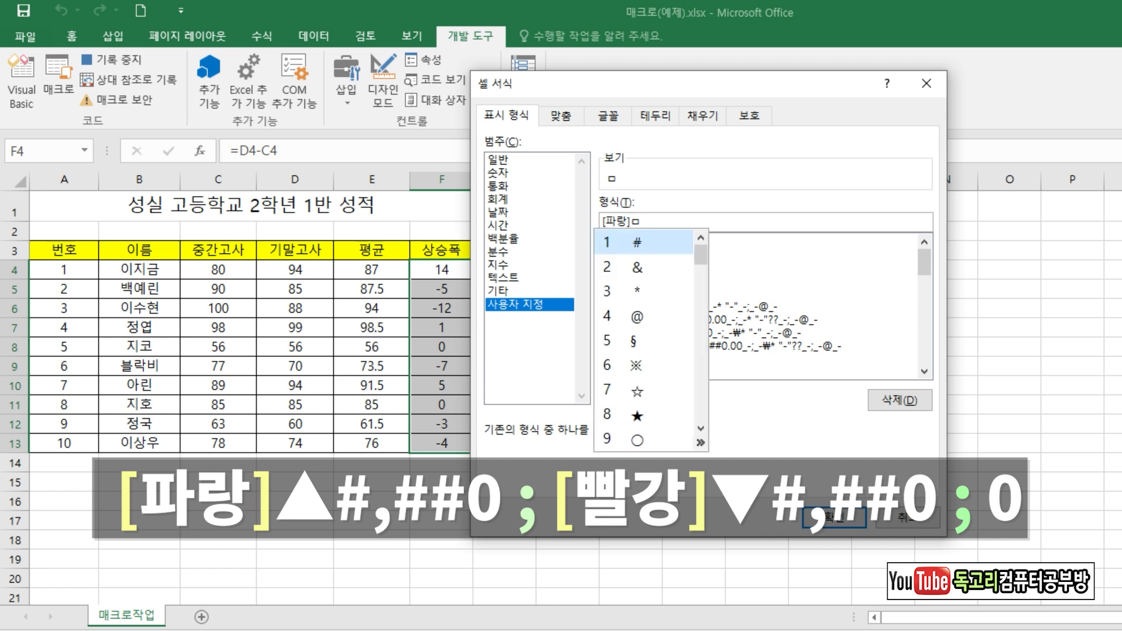
key(Tab)
click(686, 416)
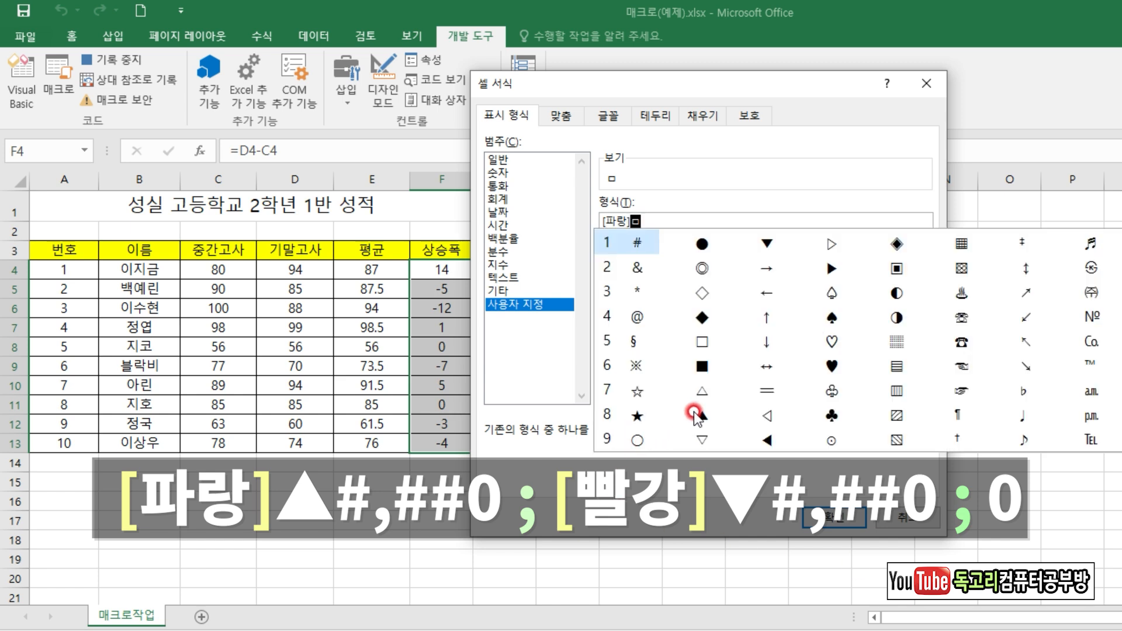
click(701, 417)
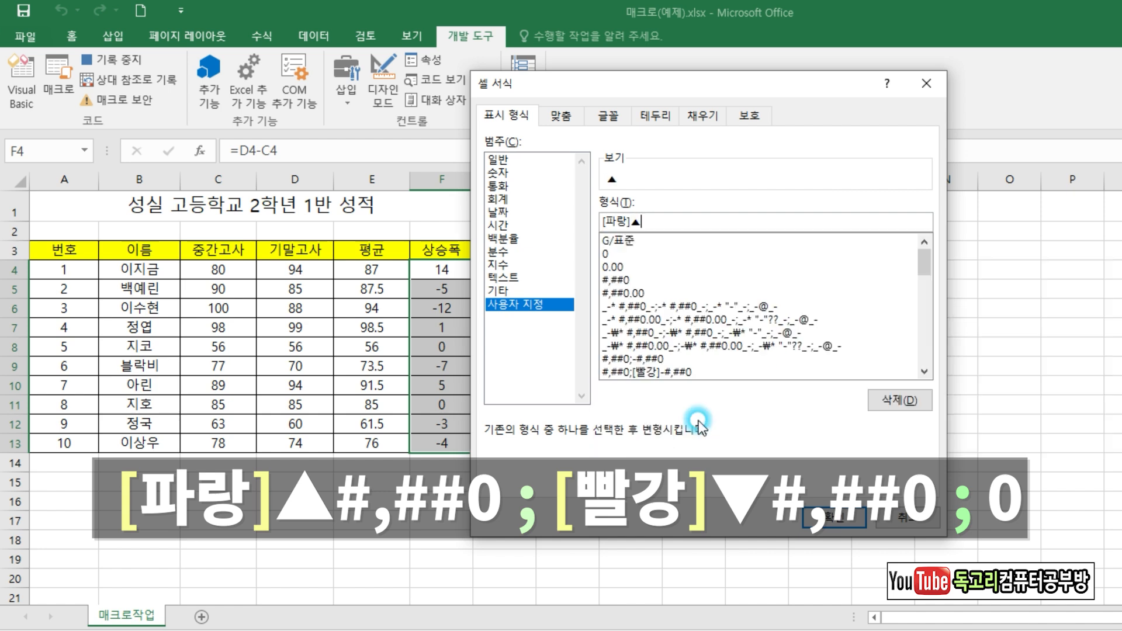
text(#,##0;[qKFRK)
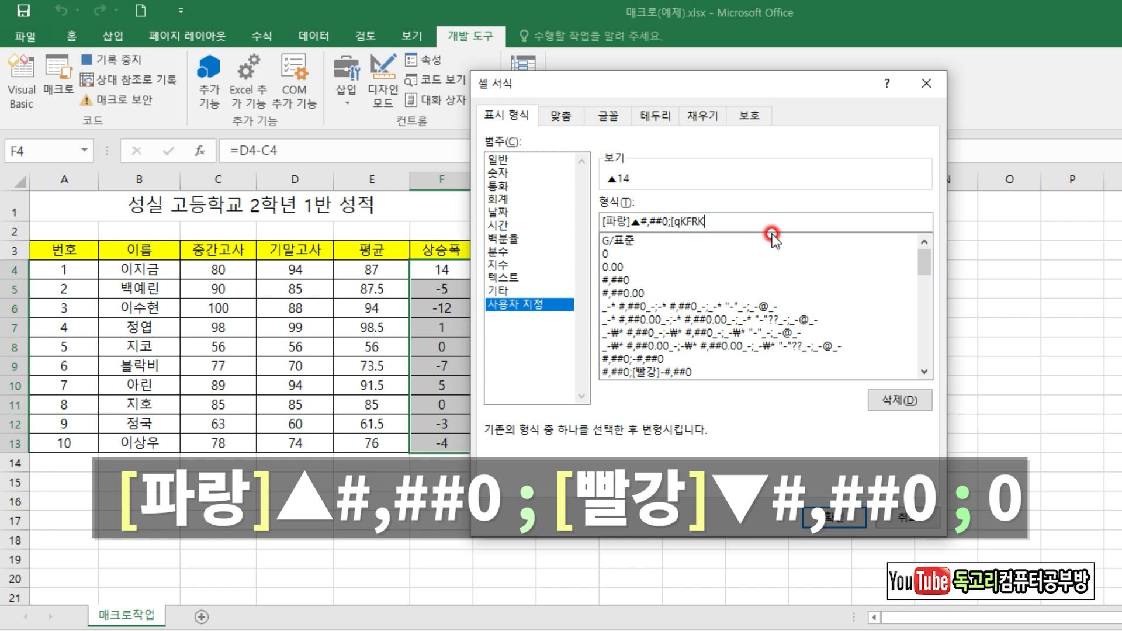
Correct the mistyped colour name and complete the negative section of the format code as [빨강]▼#,##0.
key(BackSpace)
key(BackSpace)
key(BackSpace)
key(BackSpace)
text(빨강]ㅁ)
key(Hangul_Hanja)
key(Tab)
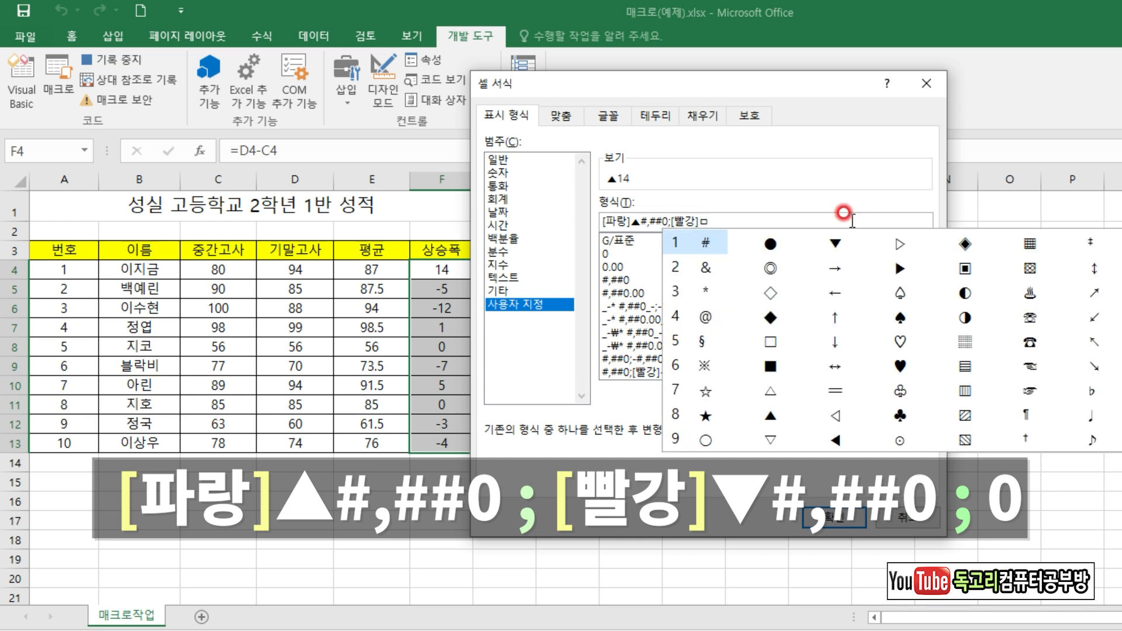
click(833, 241)
text(#,##0)
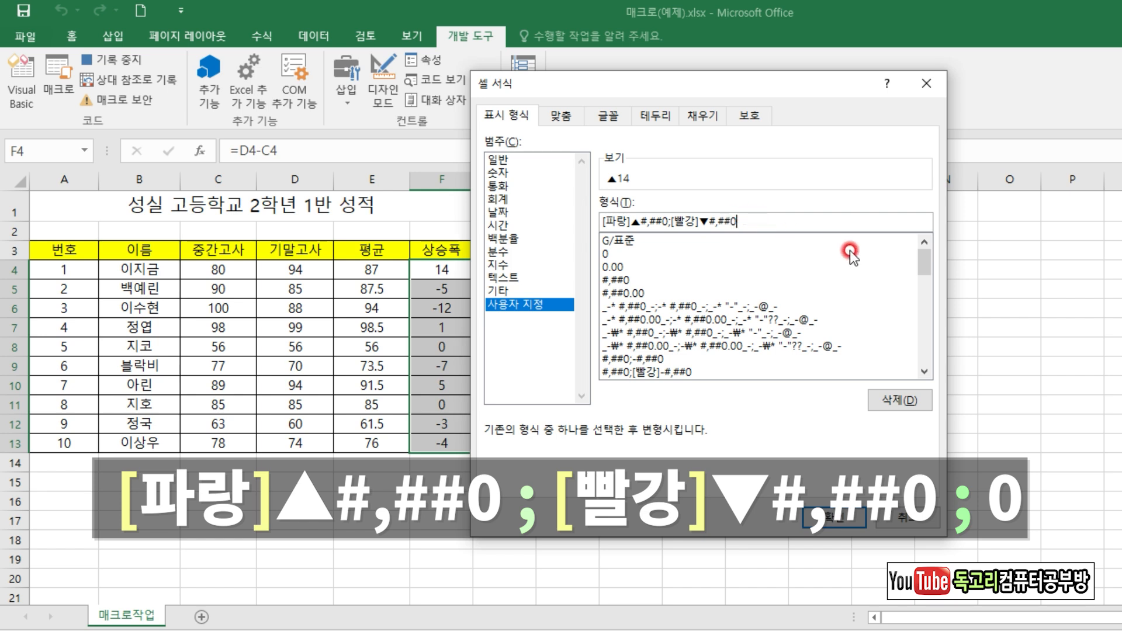
Add 0 as the zero section, apply the custom format to F4:F13, and stop the macro recording from an empty cell.
text(;)
text(0)
click(817, 517)
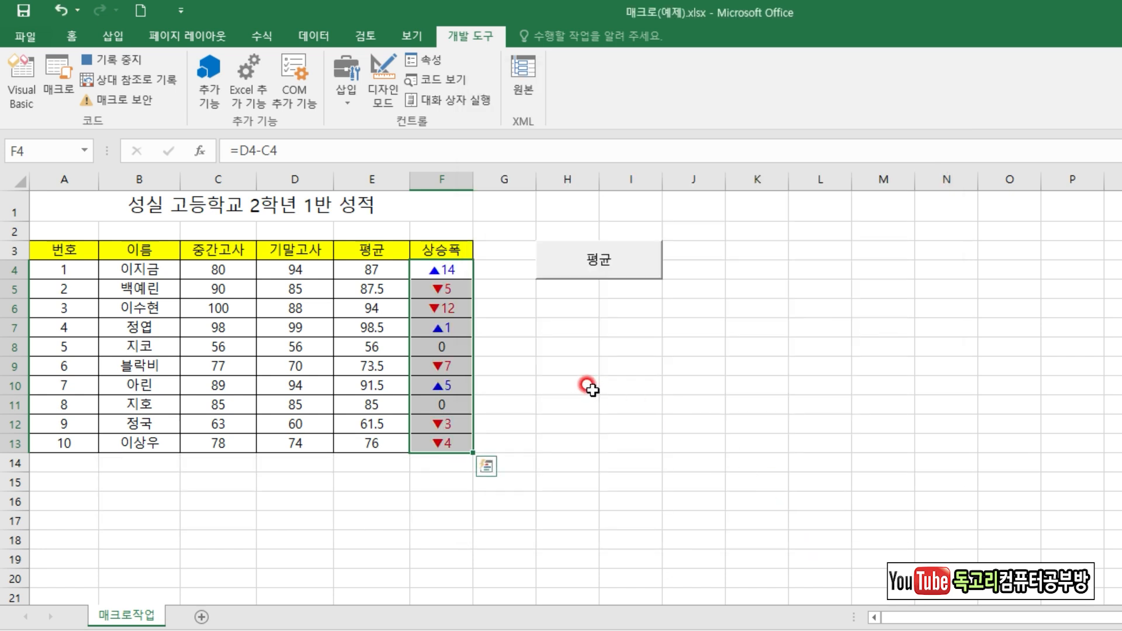
click(772, 344)
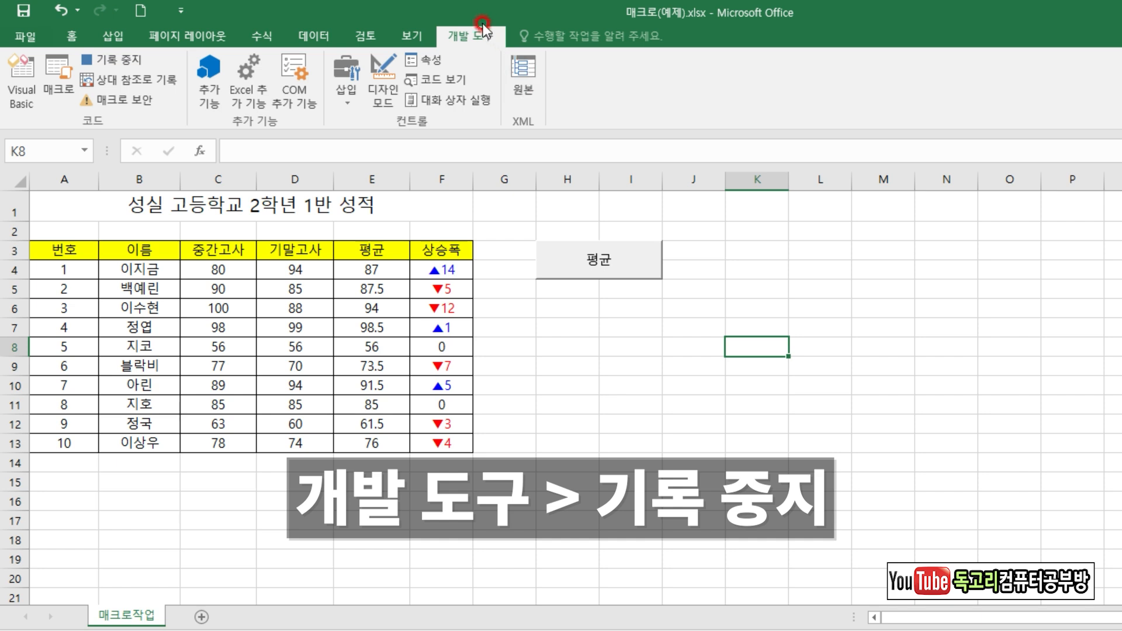
click(140, 60)
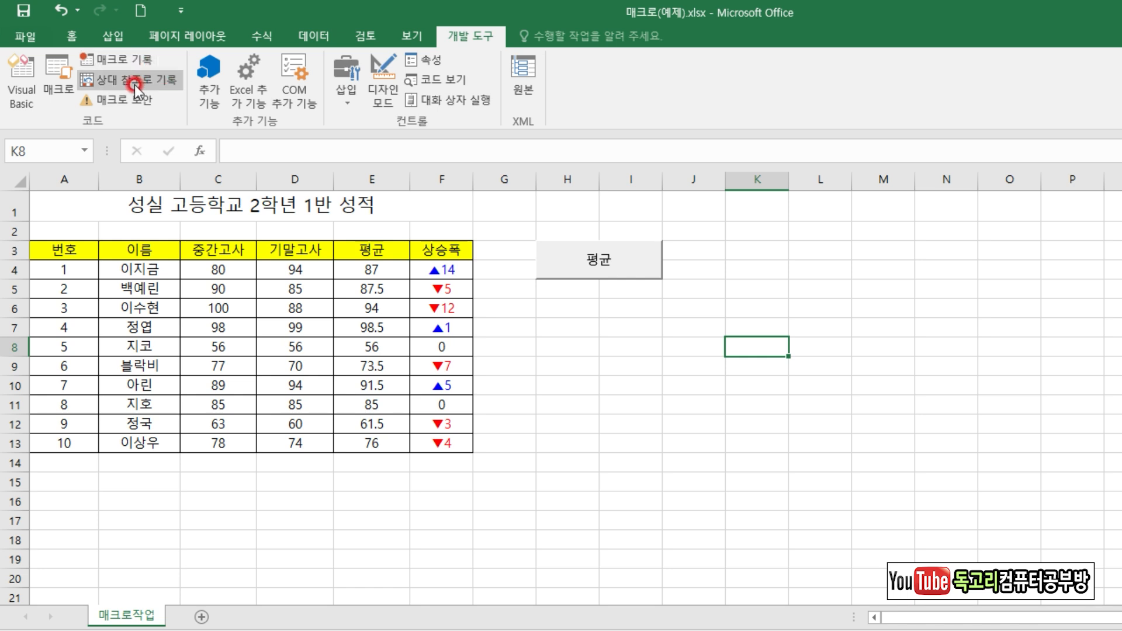
Insert a heart basic shape snapped to the cell range H6:I7 and enter the text 서식지정 in it.
click(110, 42)
click(231, 99)
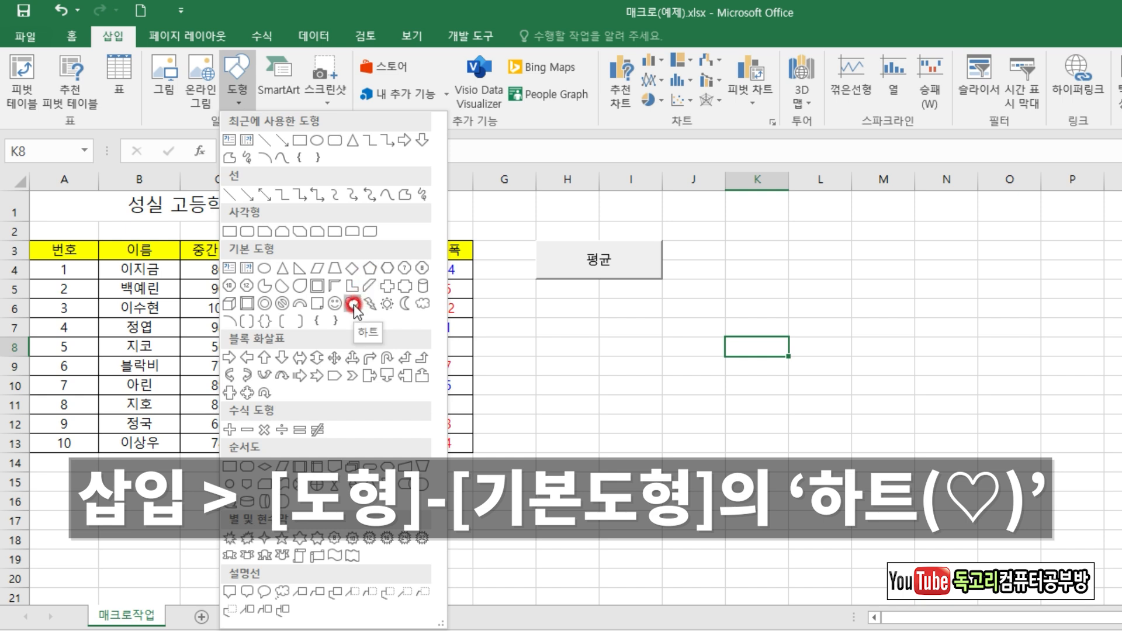
click(353, 304)
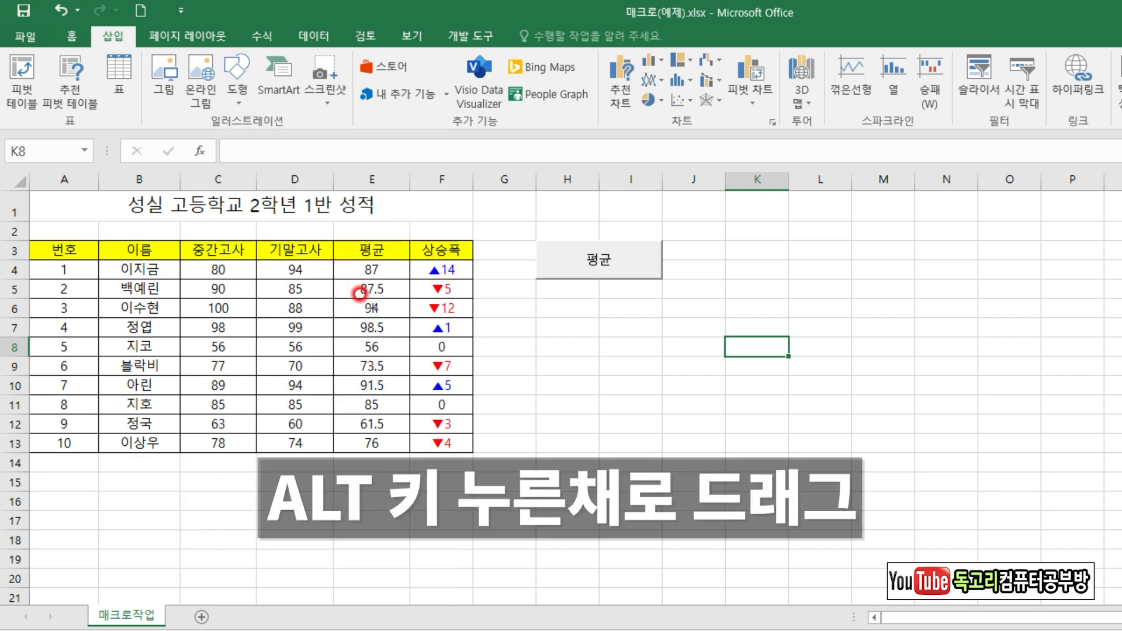
key(alt)
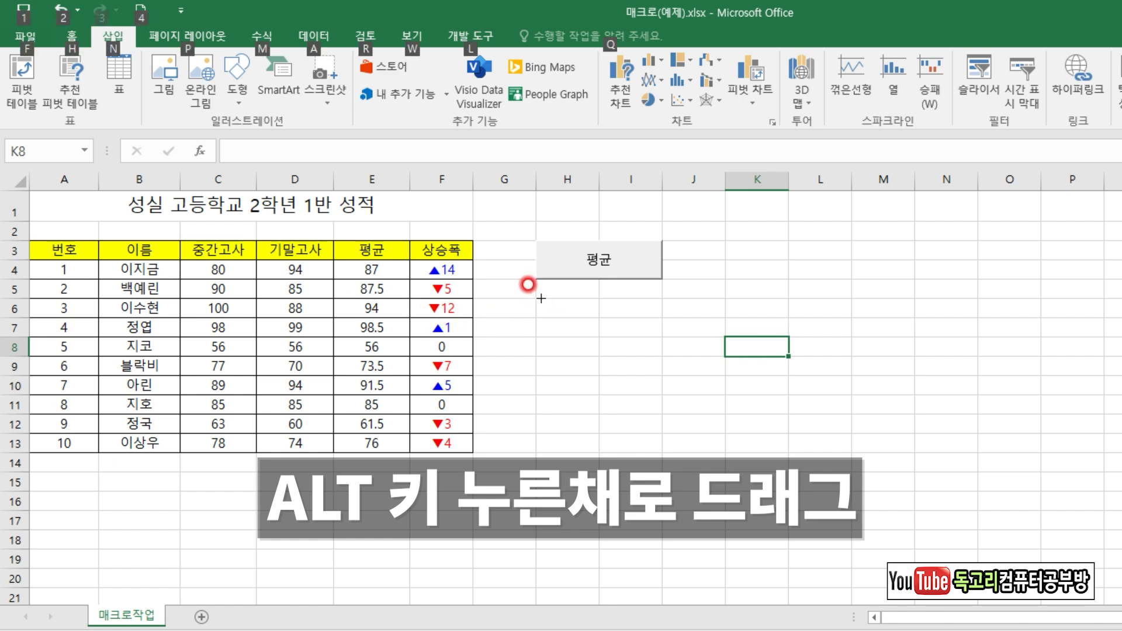
mouse_move(541, 298)
mouse_down()
mouse_move(581, 323)
mouse_move(666, 336)
mouse_up()
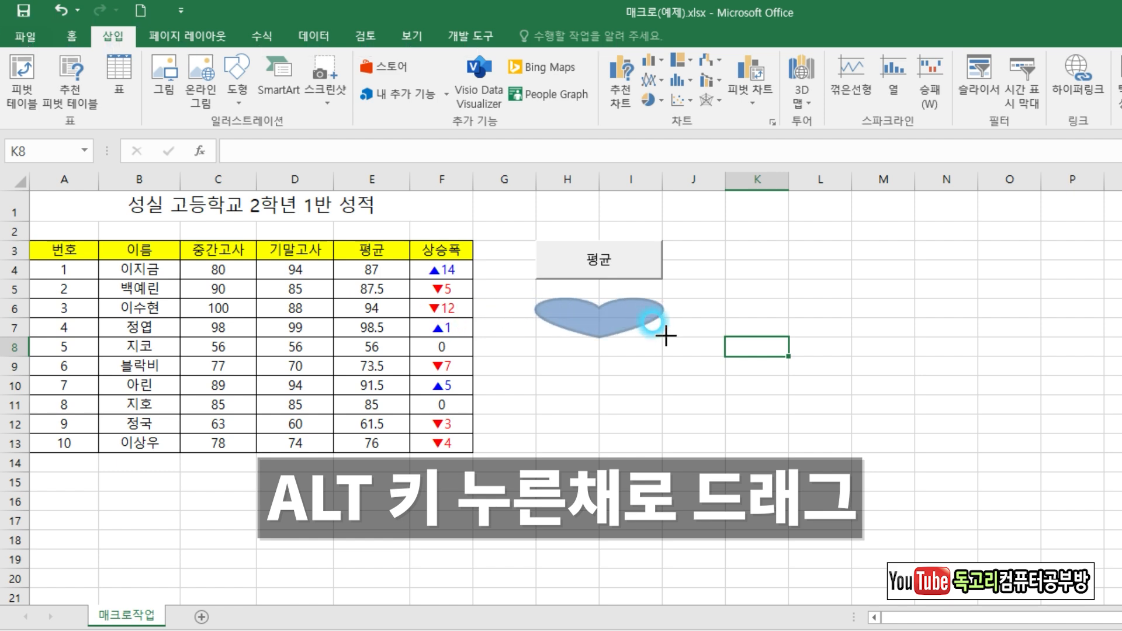
drag(665, 336, 662, 332)
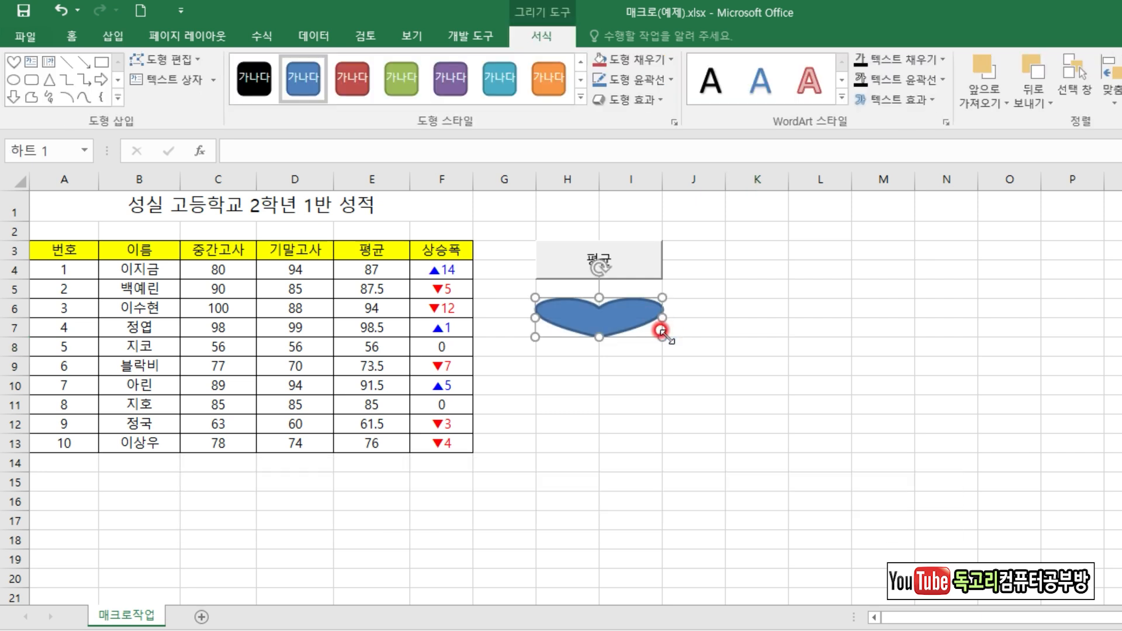
text(서식)
text(지저)
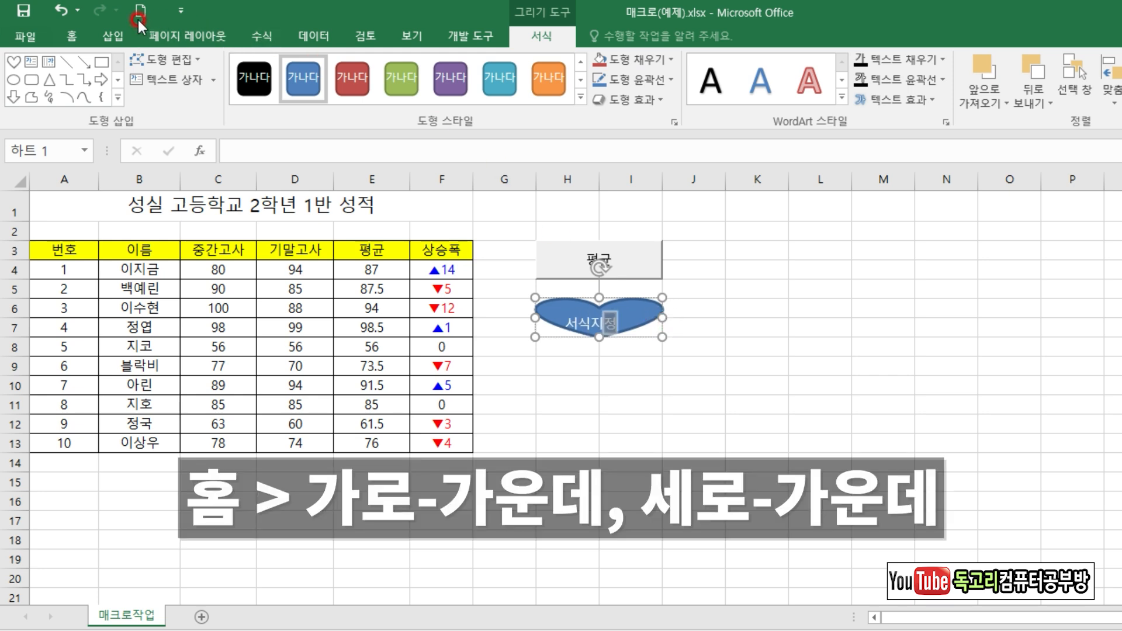
Center the 서식지정 text horizontally and vertically inside the heart shape.
click(72, 36)
click(376, 68)
click(384, 96)
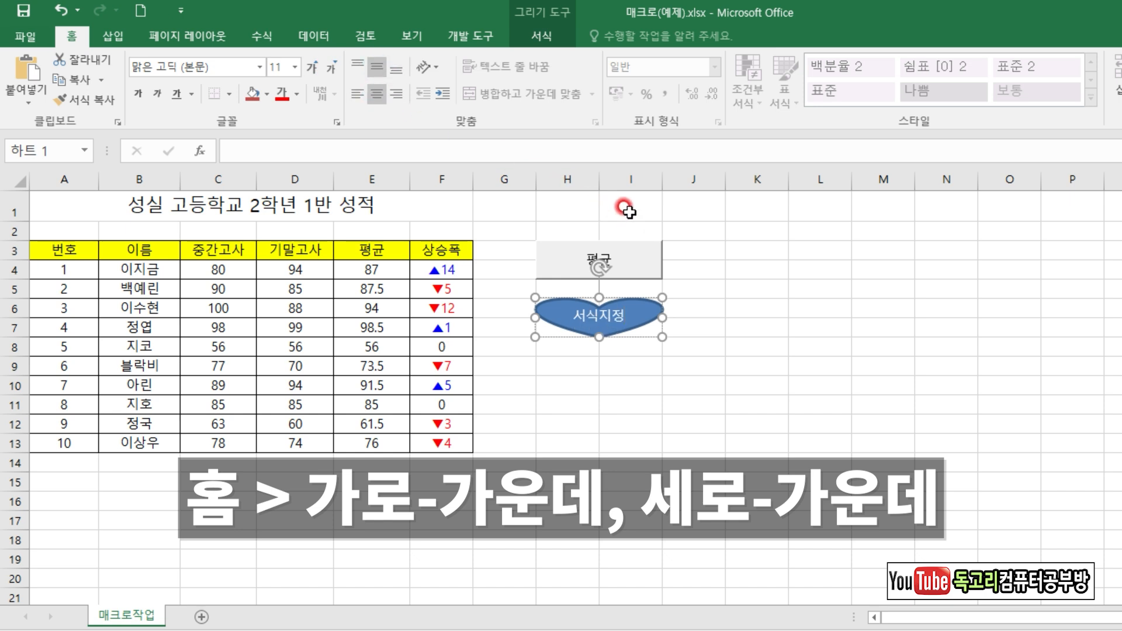
Assign the 서식적용 macro to the 서식지정 heart and deselect the shape.
right_click(639, 315)
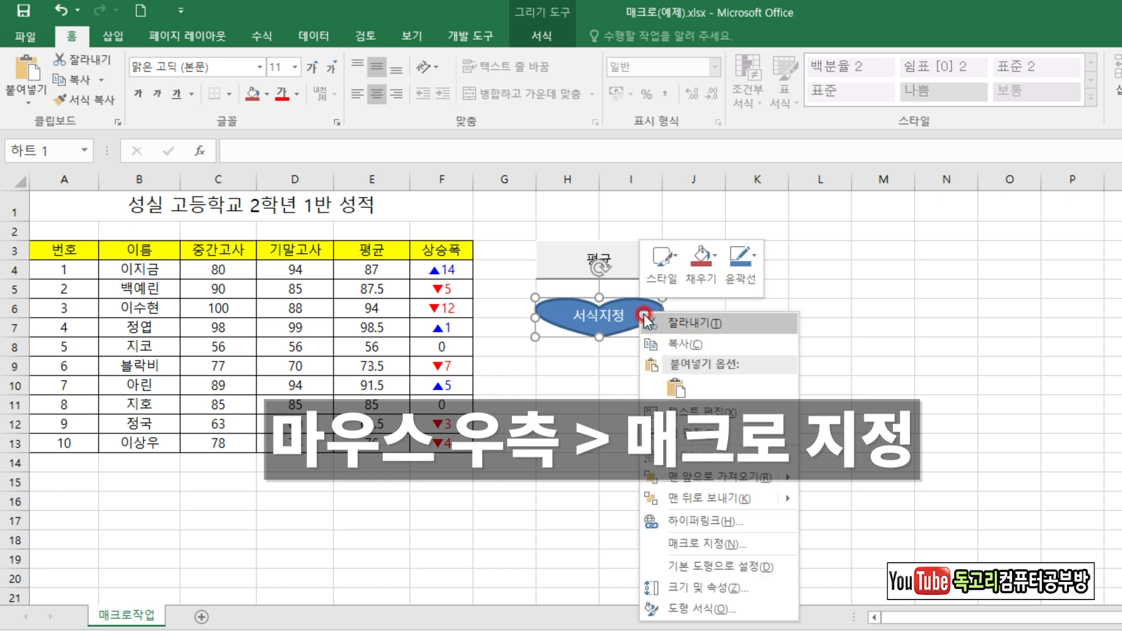
click(735, 545)
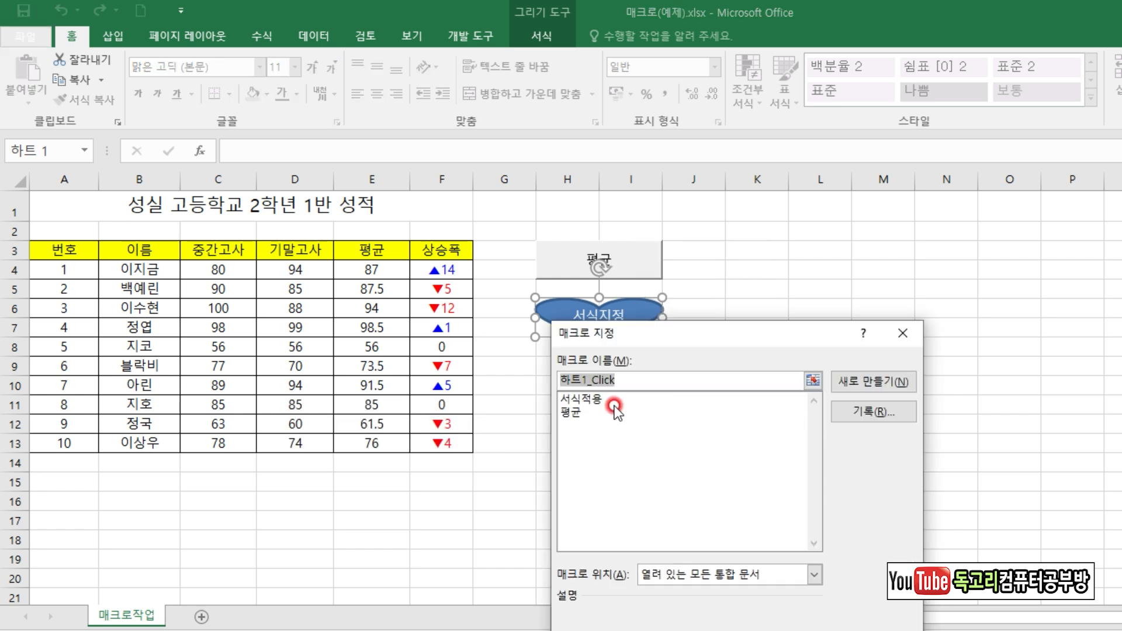
click(616, 401)
drag(715, 334, 780, 190)
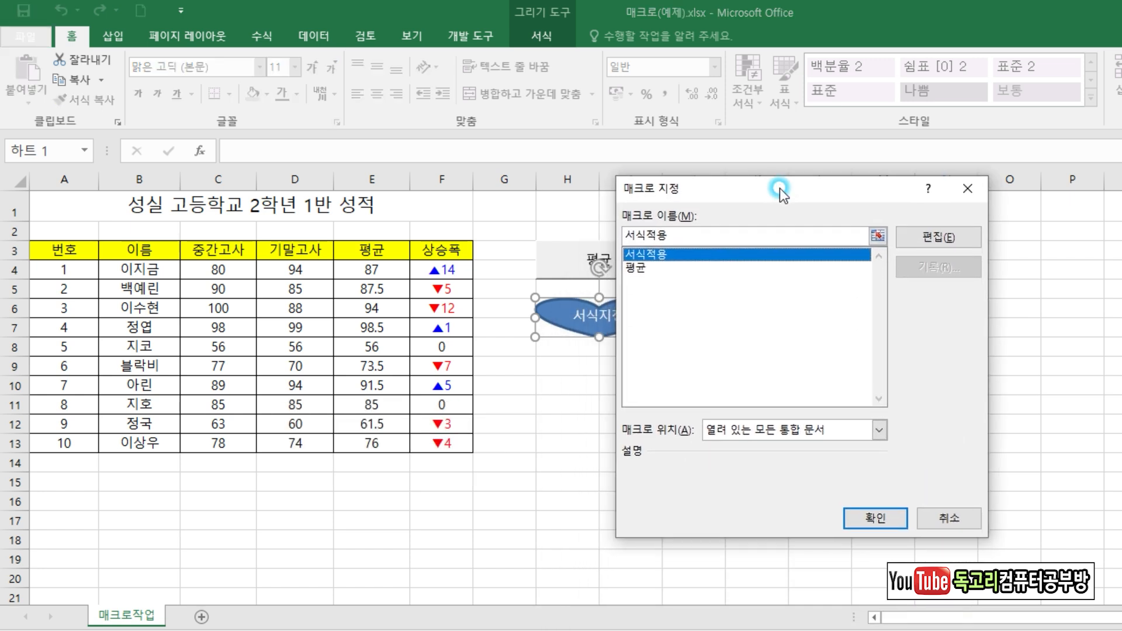
click(874, 516)
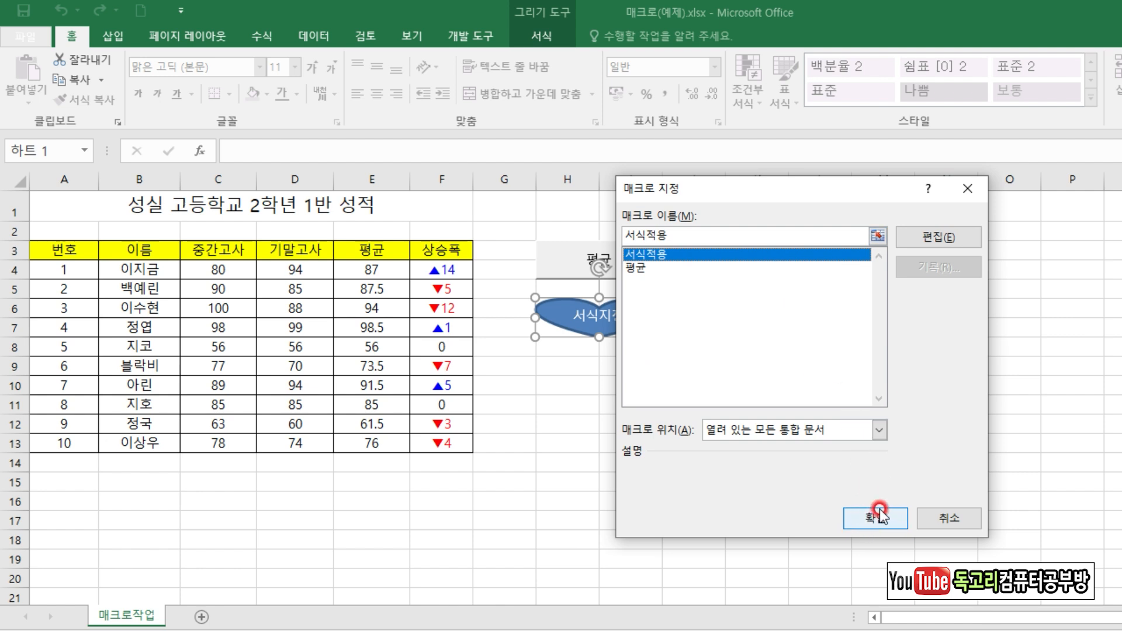
click(805, 346)
click(896, 347)
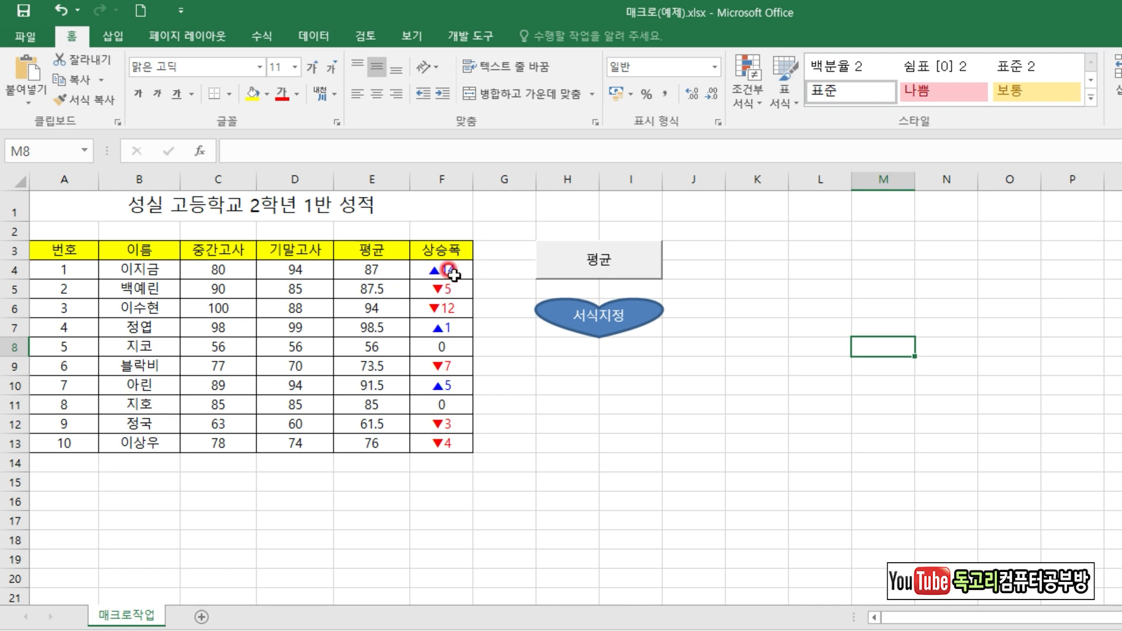
Reset the number format of F4:F13 to 일반, and test the 서식지정 heart by running its macro.
drag(453, 275, 447, 450)
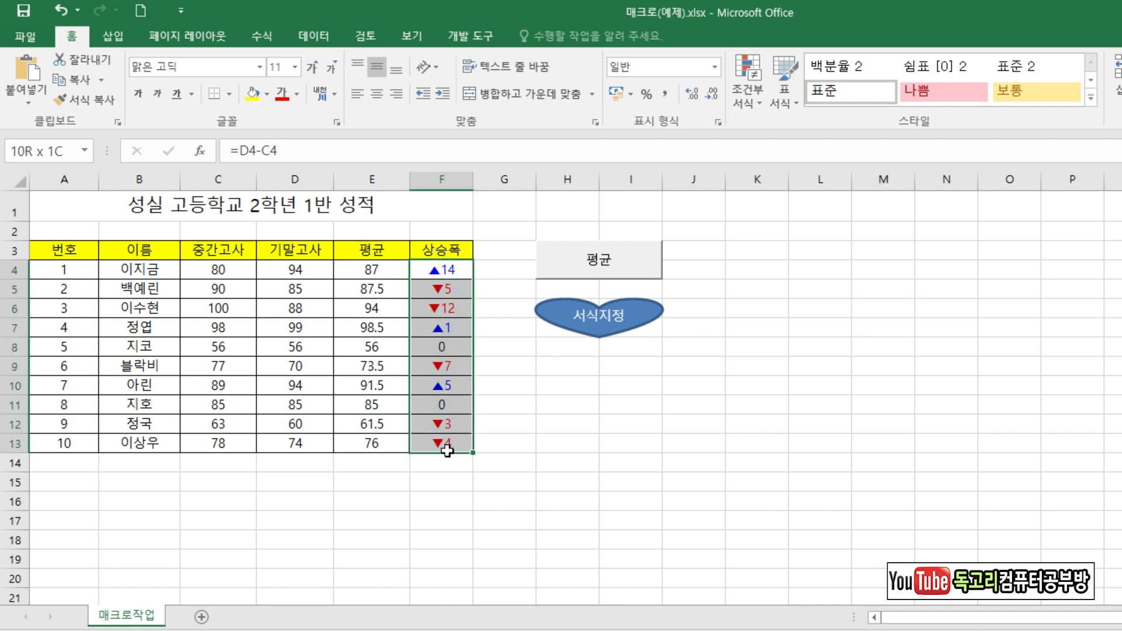
click(714, 67)
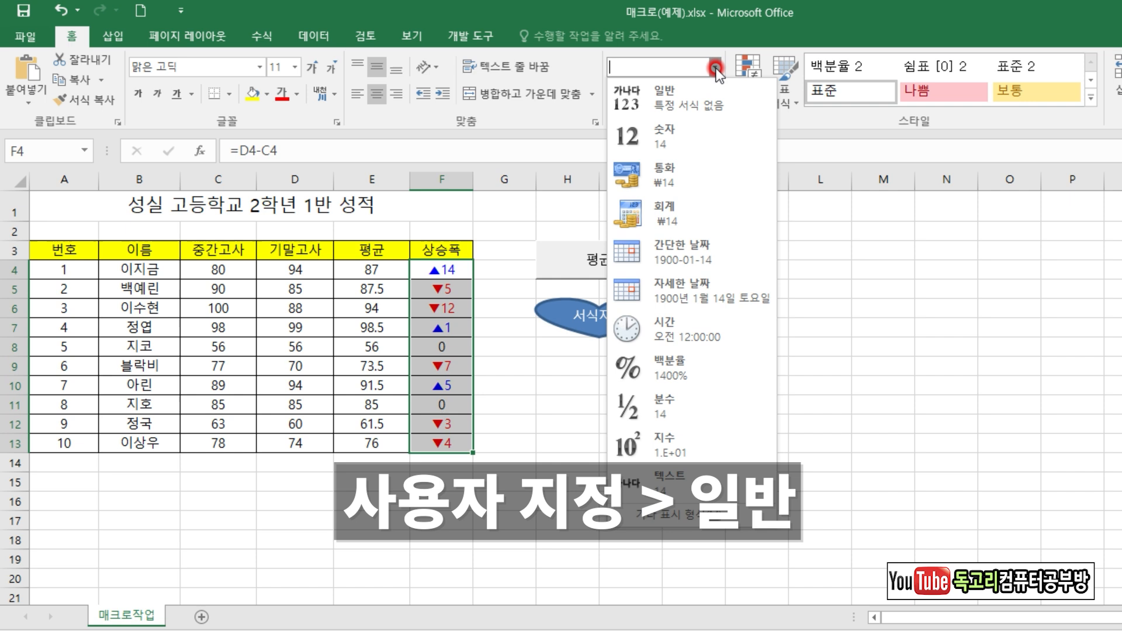
click(683, 103)
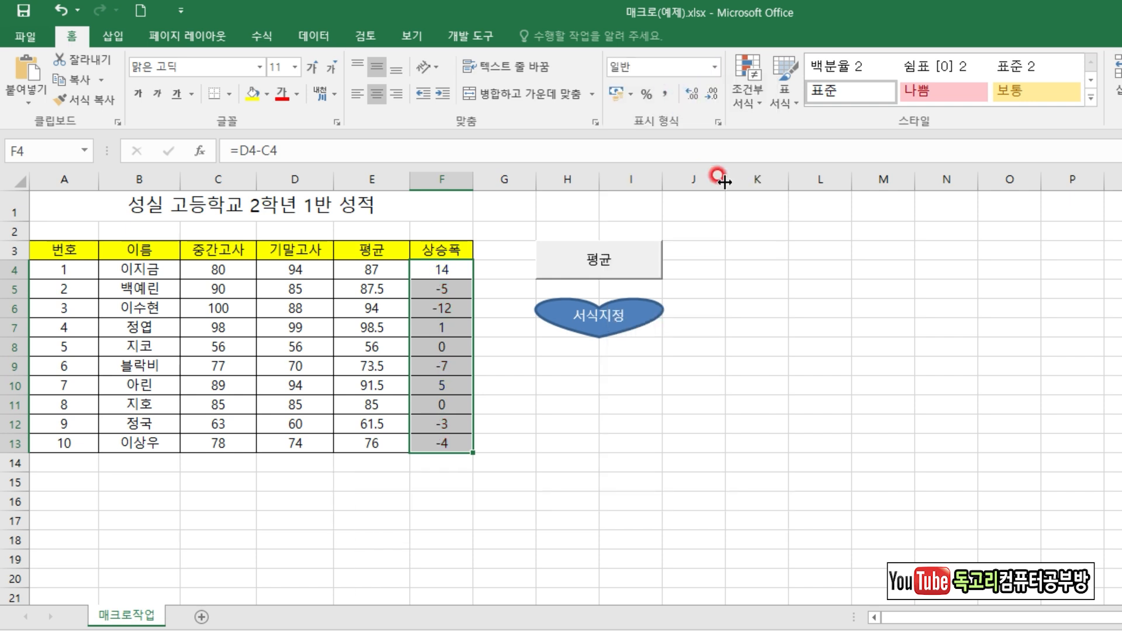
click(831, 285)
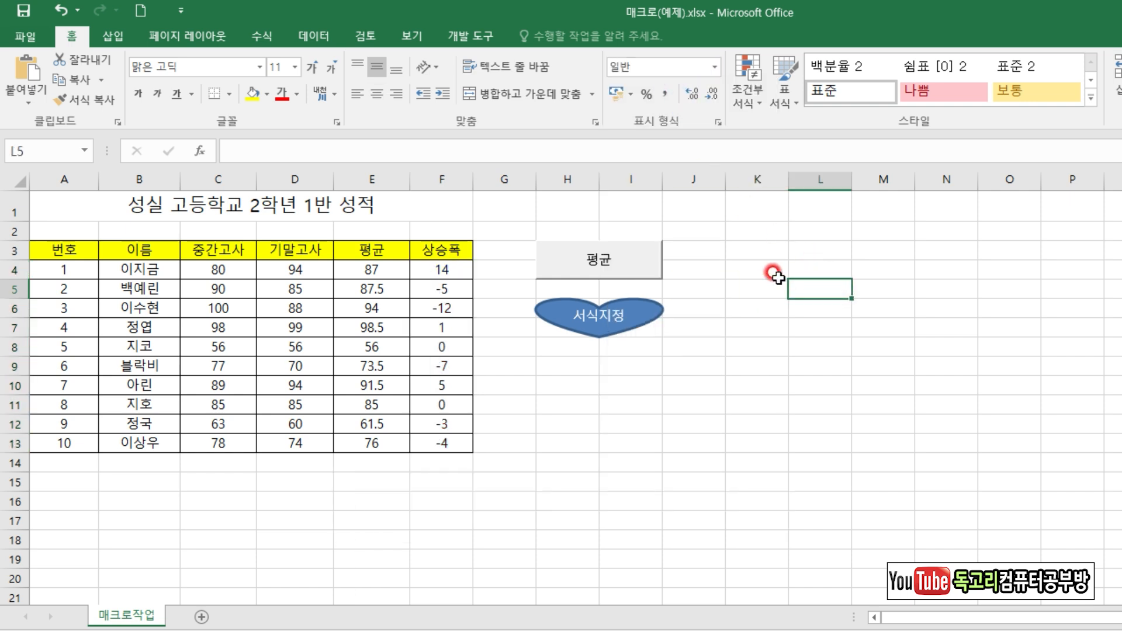
click(625, 308)
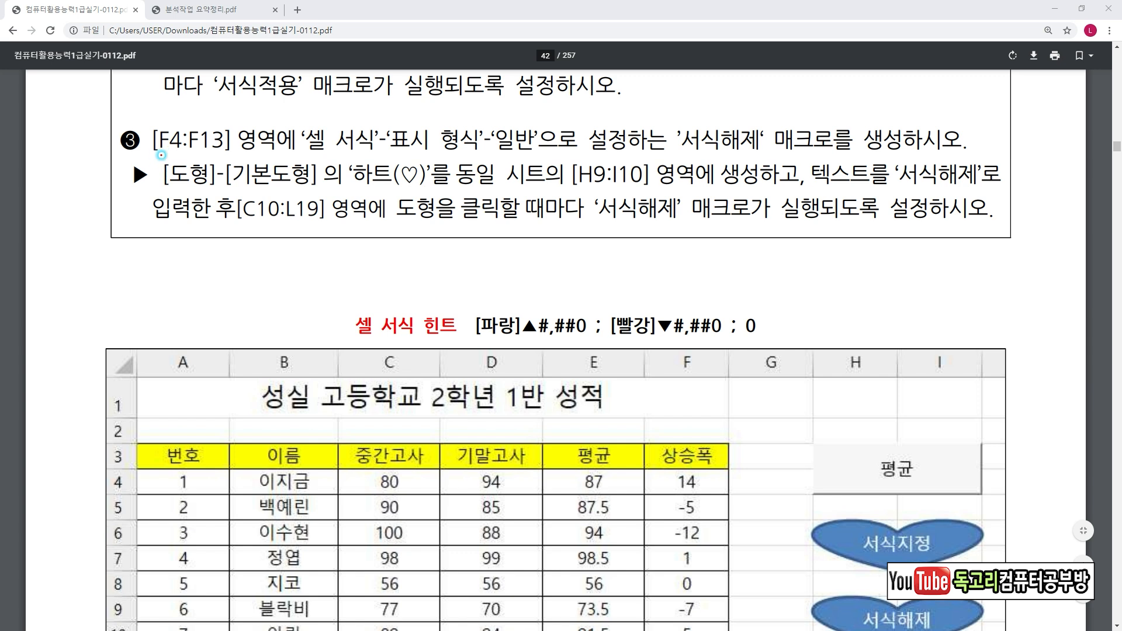
Switch to the exercise PDF and read task 3's requirements for the 서식해제 macro, its heart shape, cell range and text.
drag(161, 155, 220, 158)
drag(313, 156, 631, 156)
mouse_move(728, 160)
mouse_down()
mouse_move(687, 159)
mouse_move(732, 107)
mouse_move(753, 159)
mouse_up()
drag(845, 156, 928, 151)
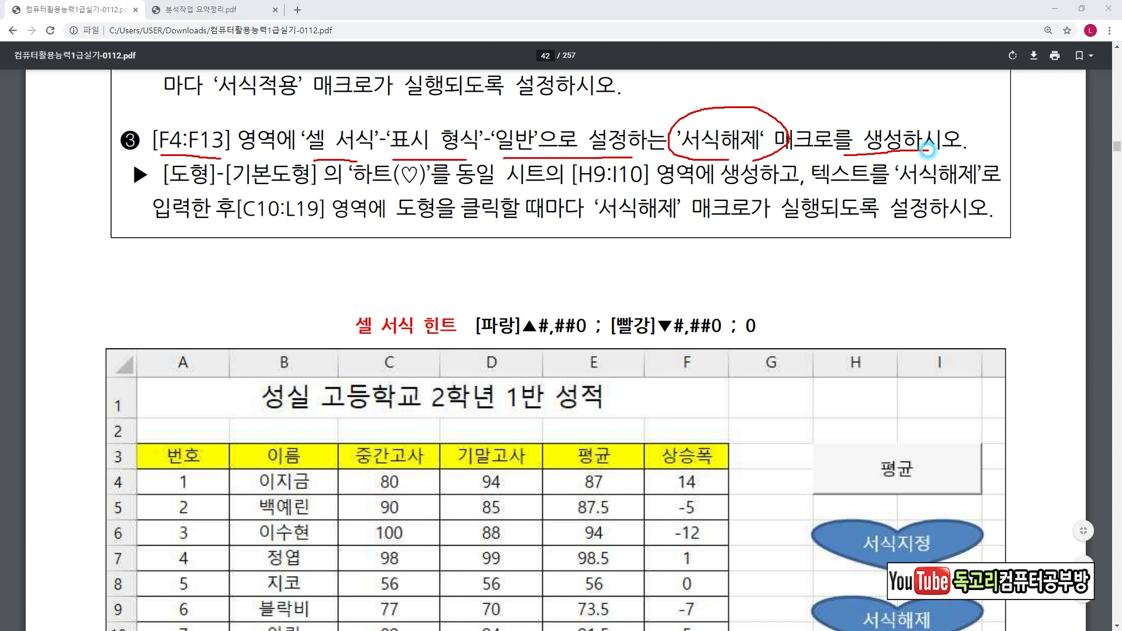
drag(158, 196, 422, 196)
drag(576, 192, 663, 192)
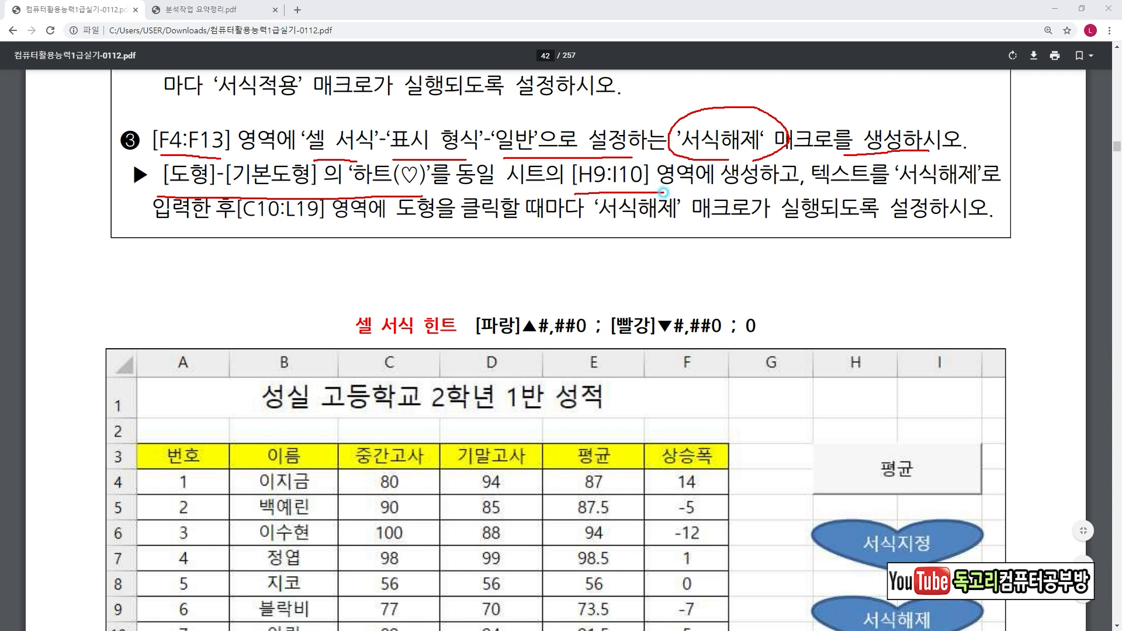
drag(808, 194, 989, 187)
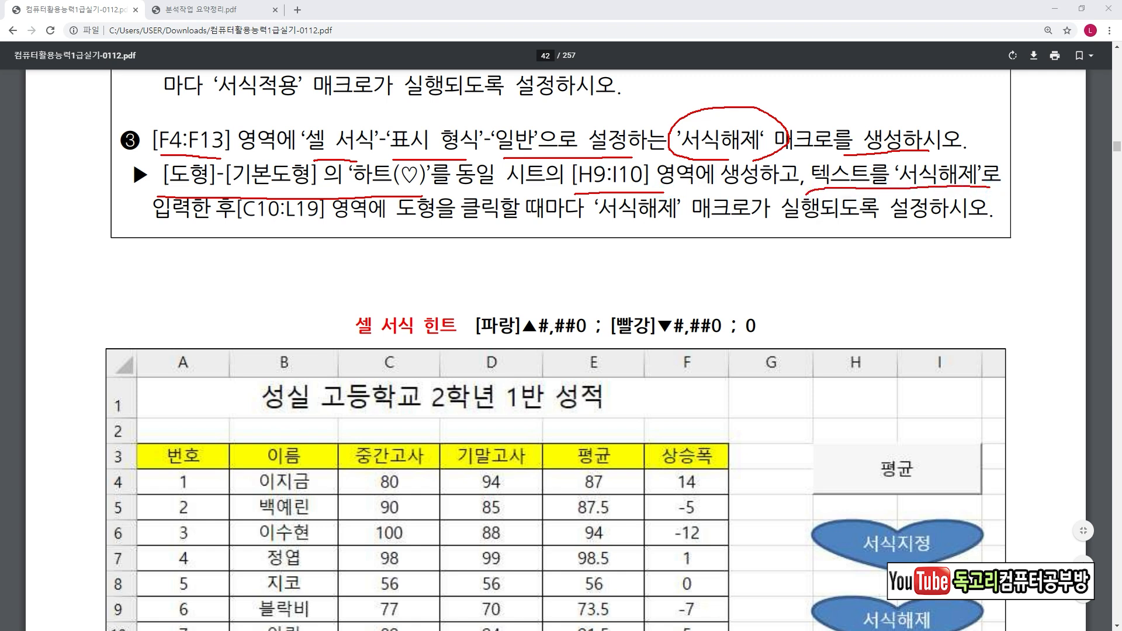
drag(279, 225, 314, 222)
drag(138, 226, 946, 225)
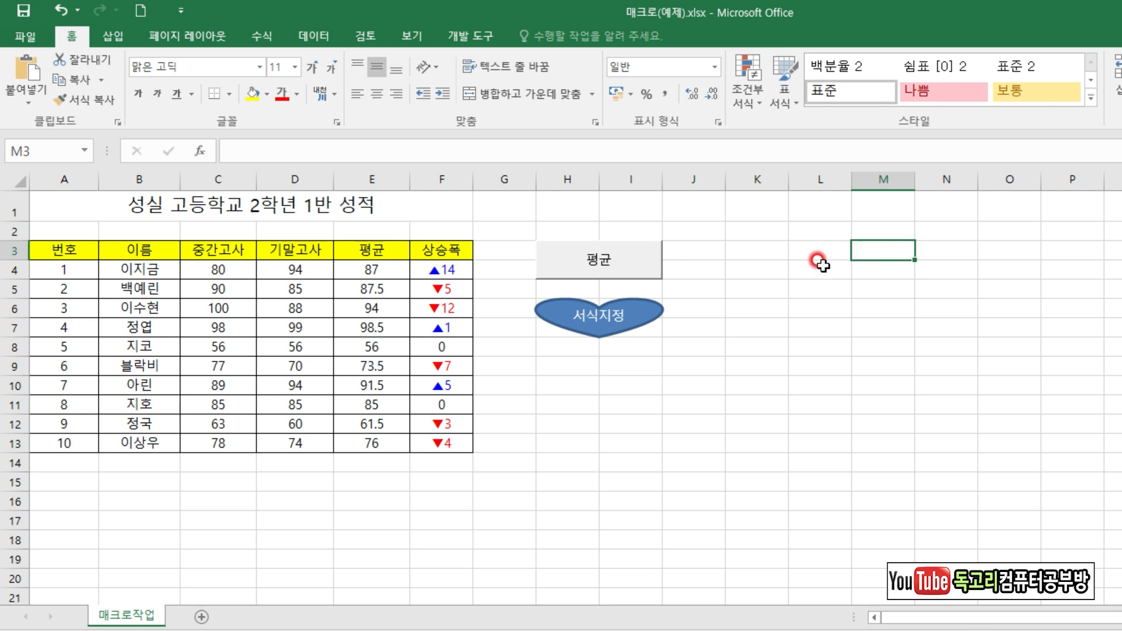
Start recording a new macro named 서식해제 from an empty cell.
click(876, 339)
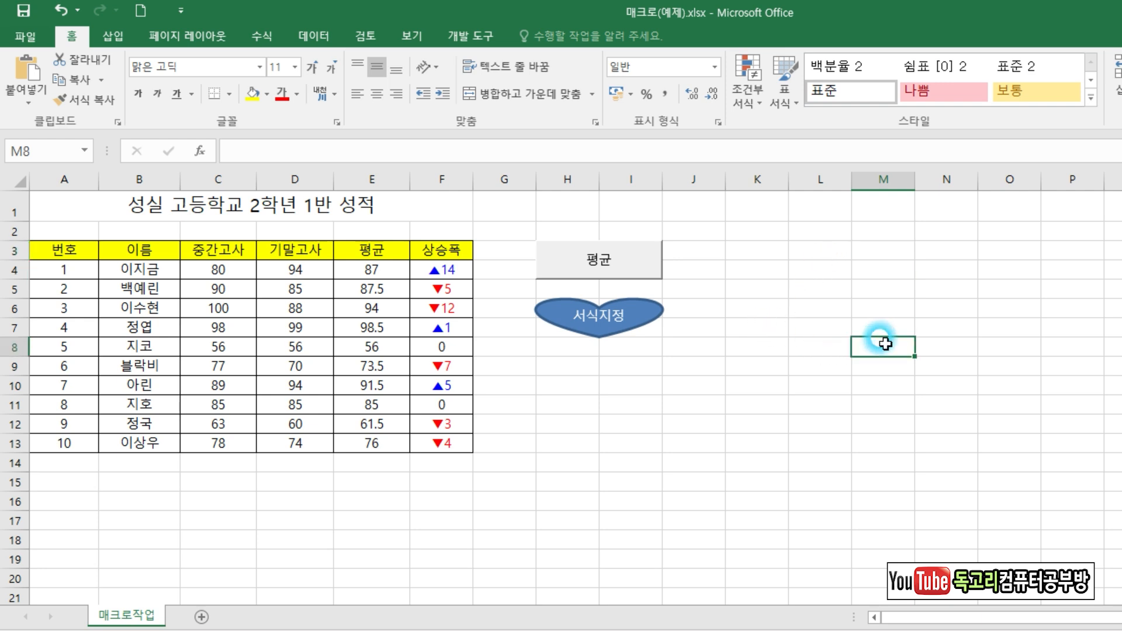
click(468, 32)
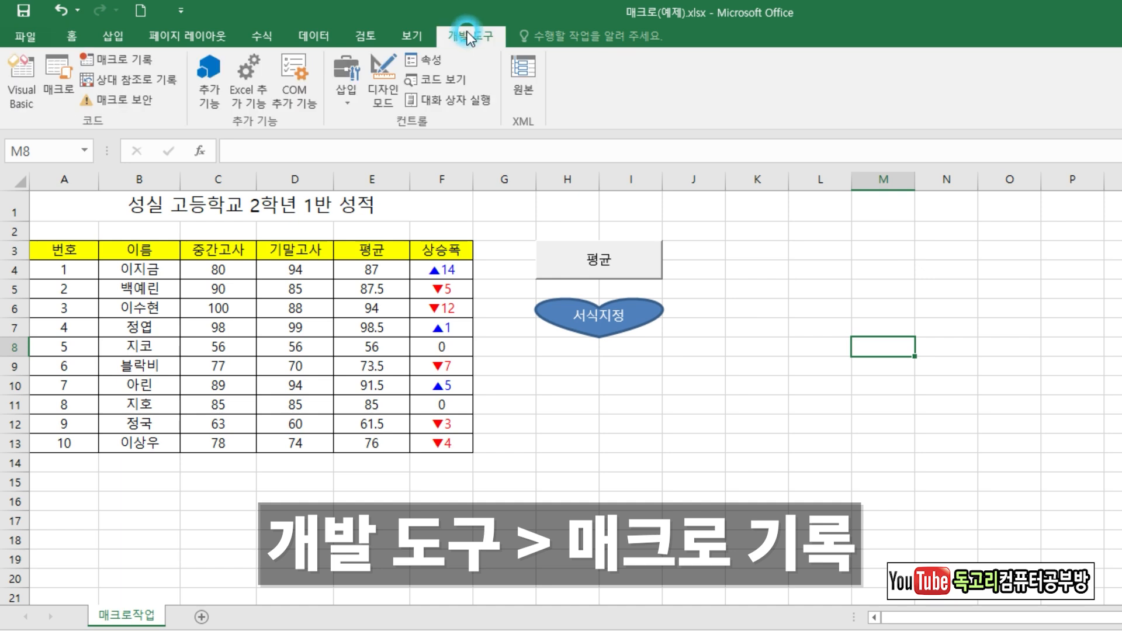
click(121, 61)
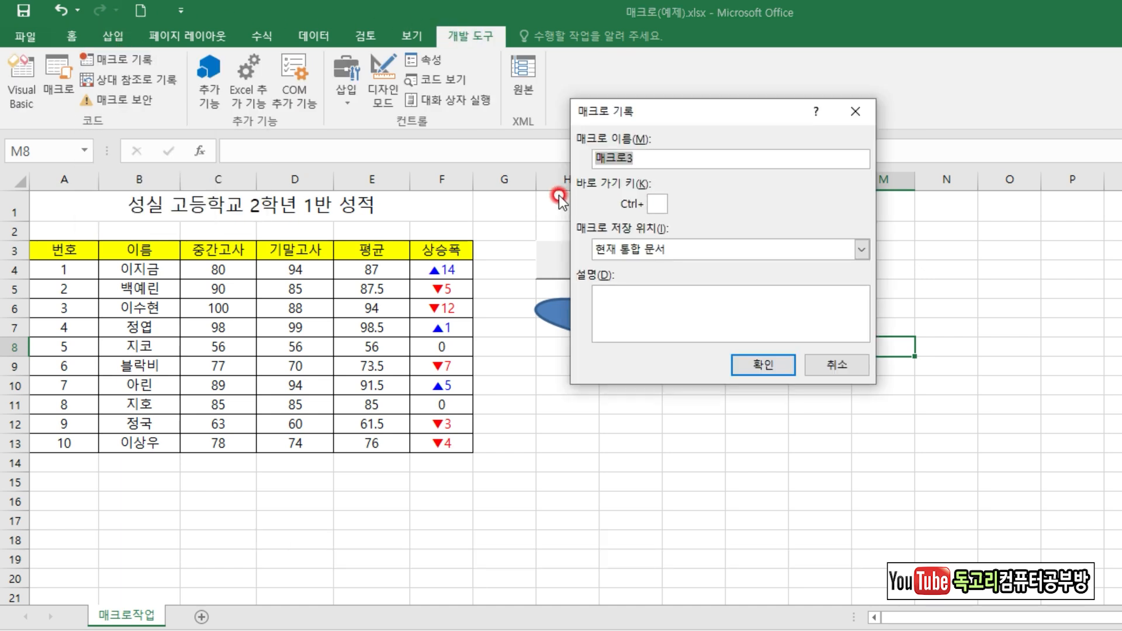
text(서식해제)
click(777, 364)
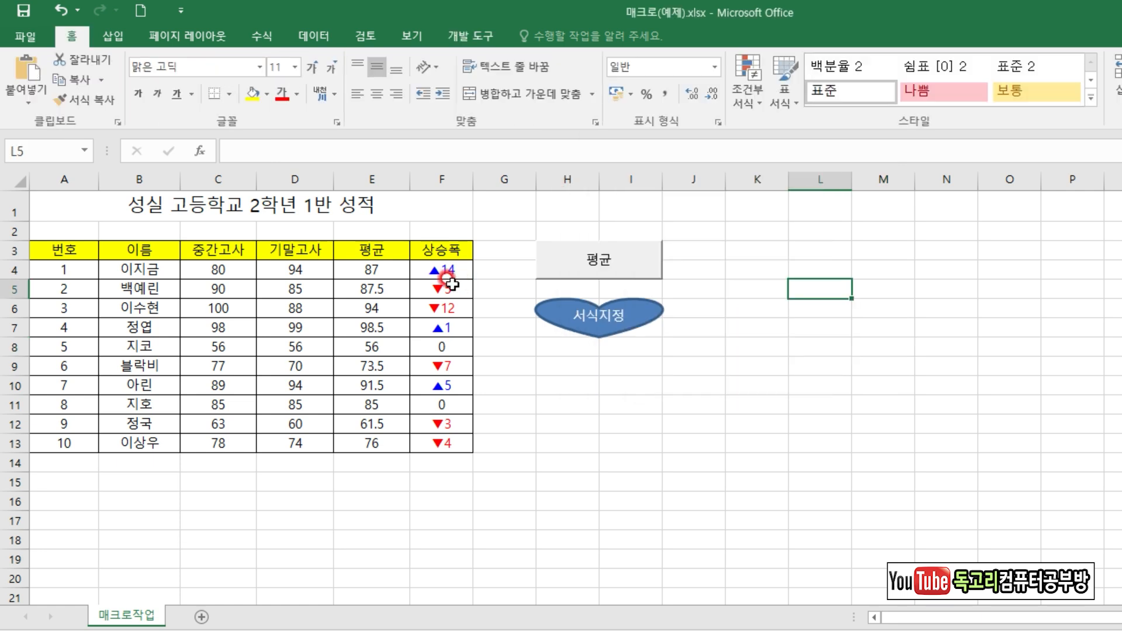
Set the number format of F4:F13 to the 일반 category in the cell format settings.
drag(442, 270, 439, 447)
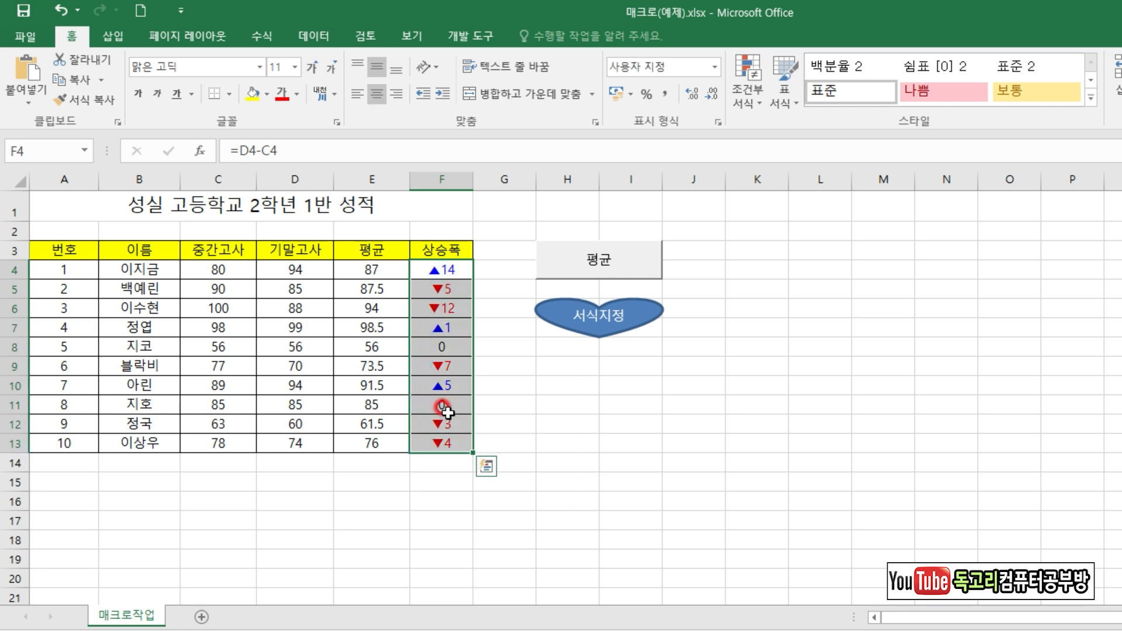
right_click(448, 278)
click(525, 572)
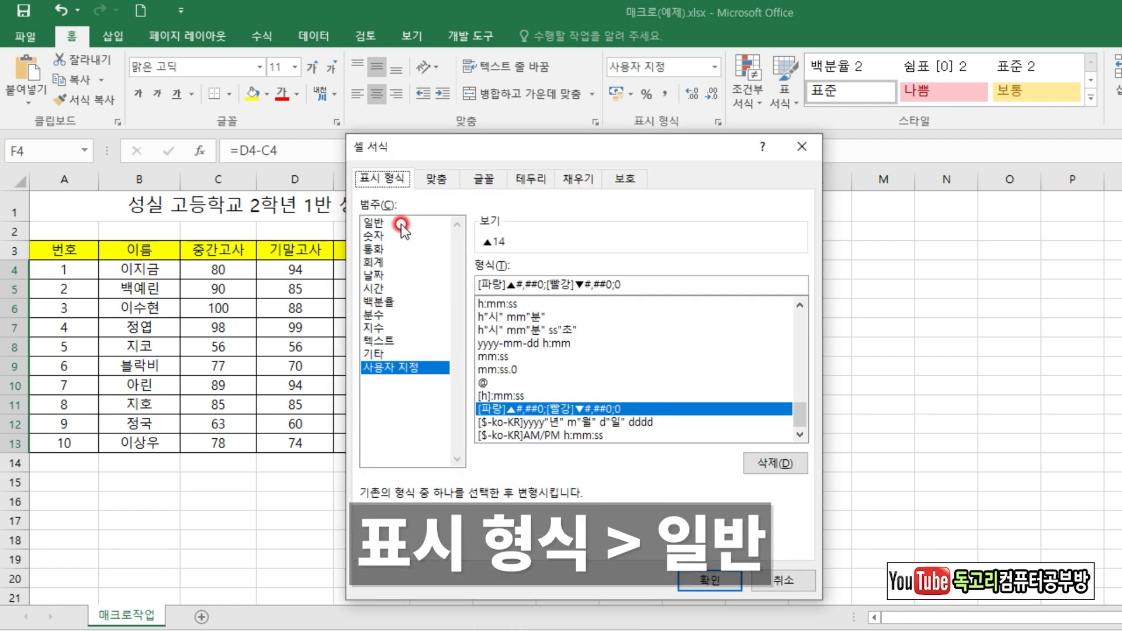
click(370, 186)
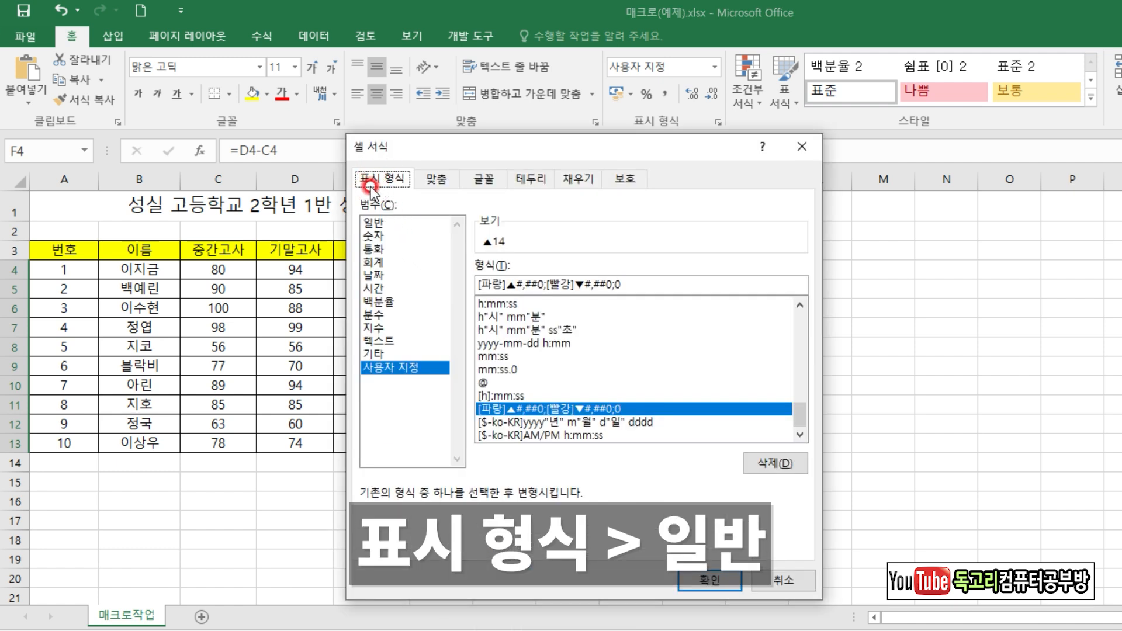
click(372, 223)
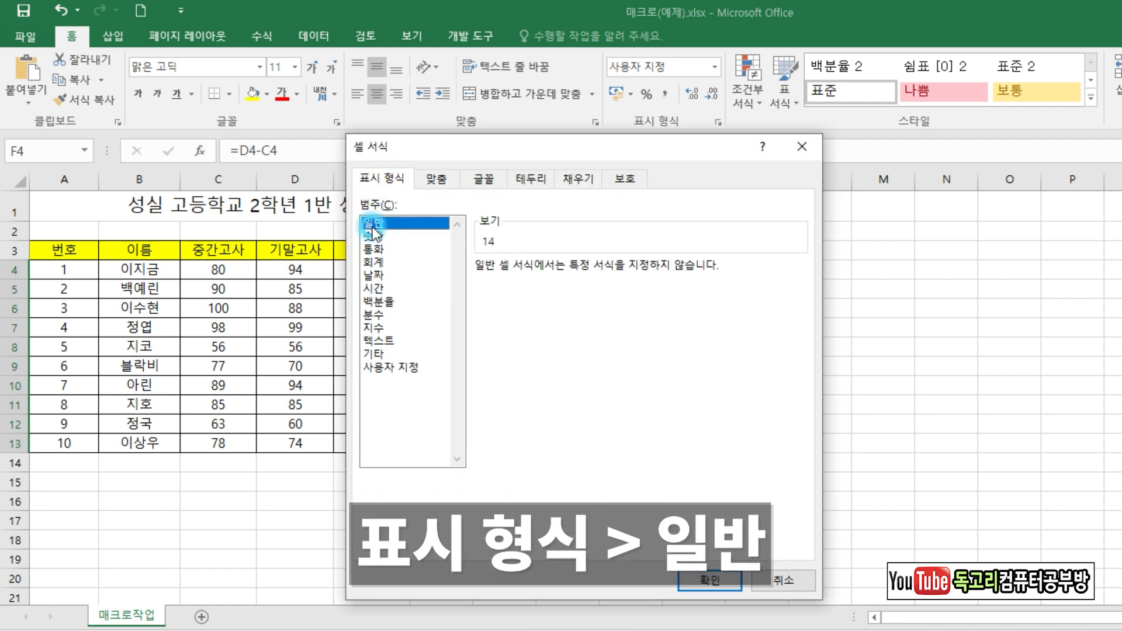
click(697, 577)
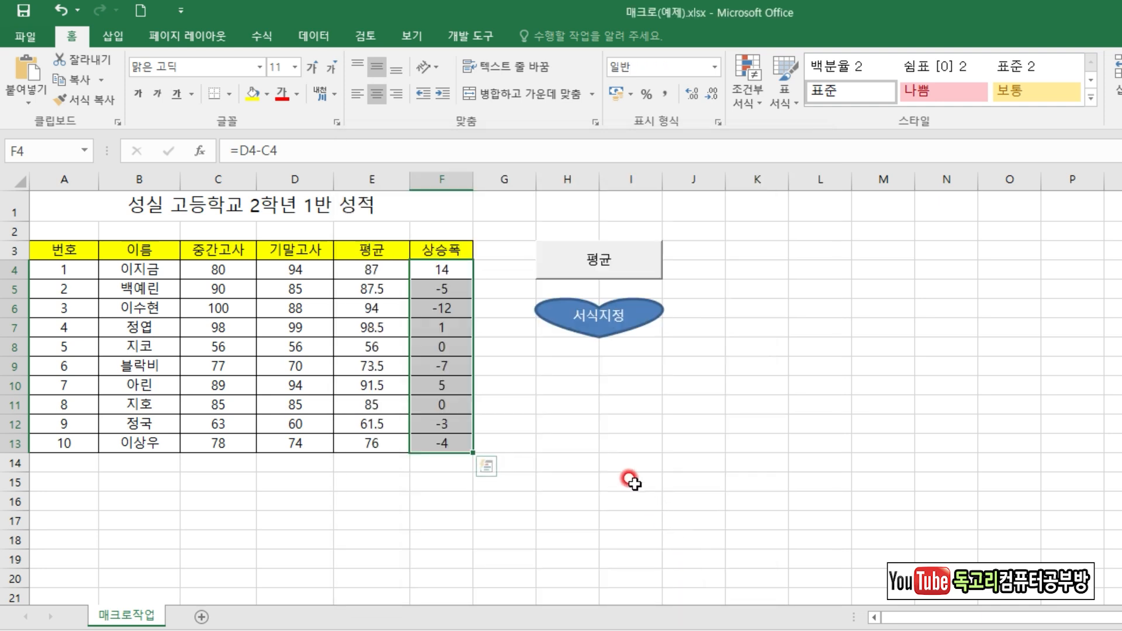
Select an empty cell outside the table and stop the macro recording.
click(802, 385)
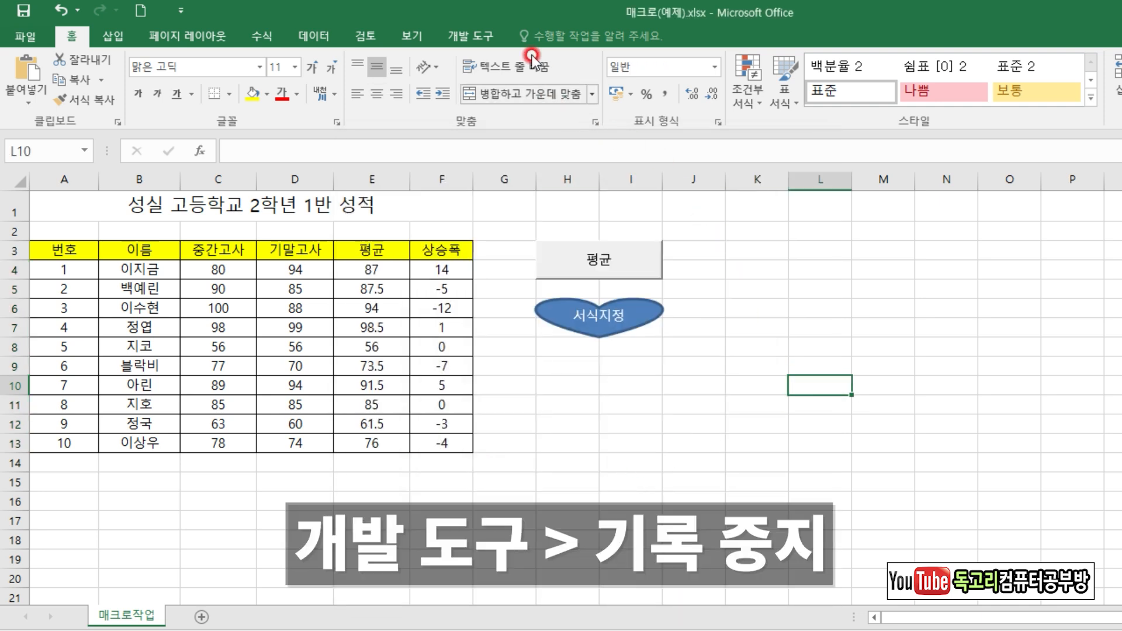
click(479, 32)
click(121, 59)
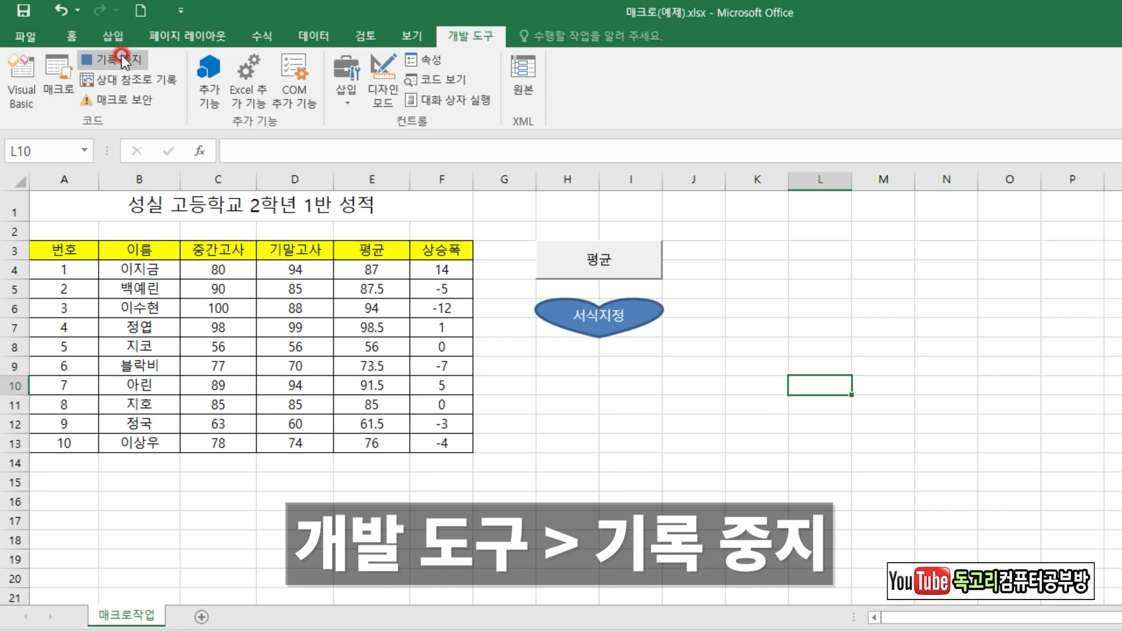
click(123, 59)
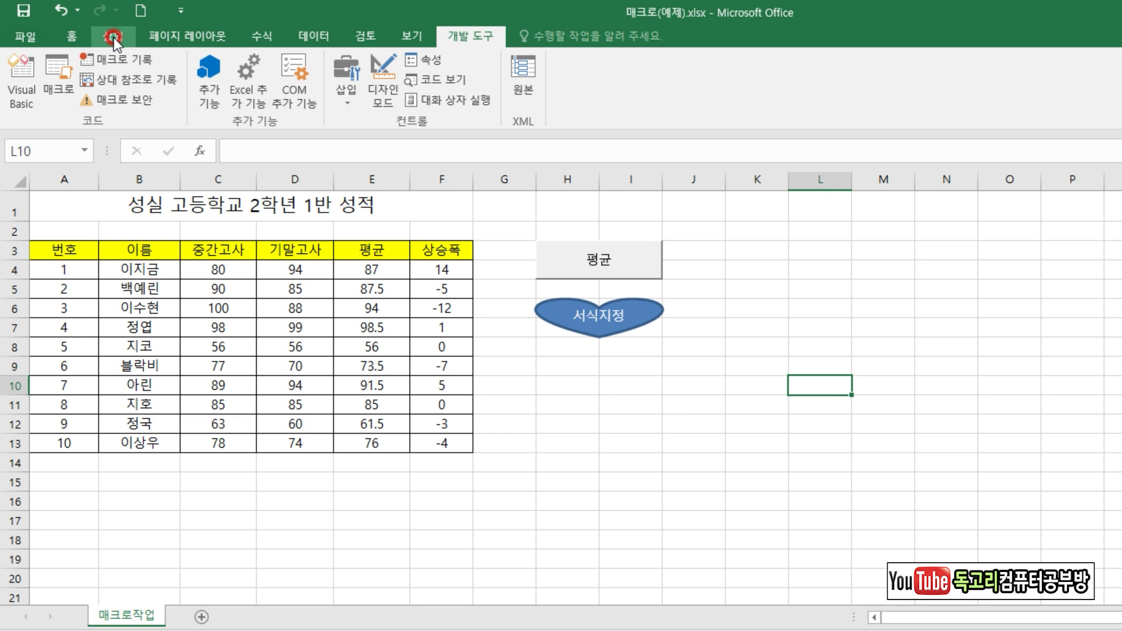
Insert a heart basic shape snapped to the cell range H9:I10 and enter the text 서식해제 in it.
click(114, 36)
click(236, 88)
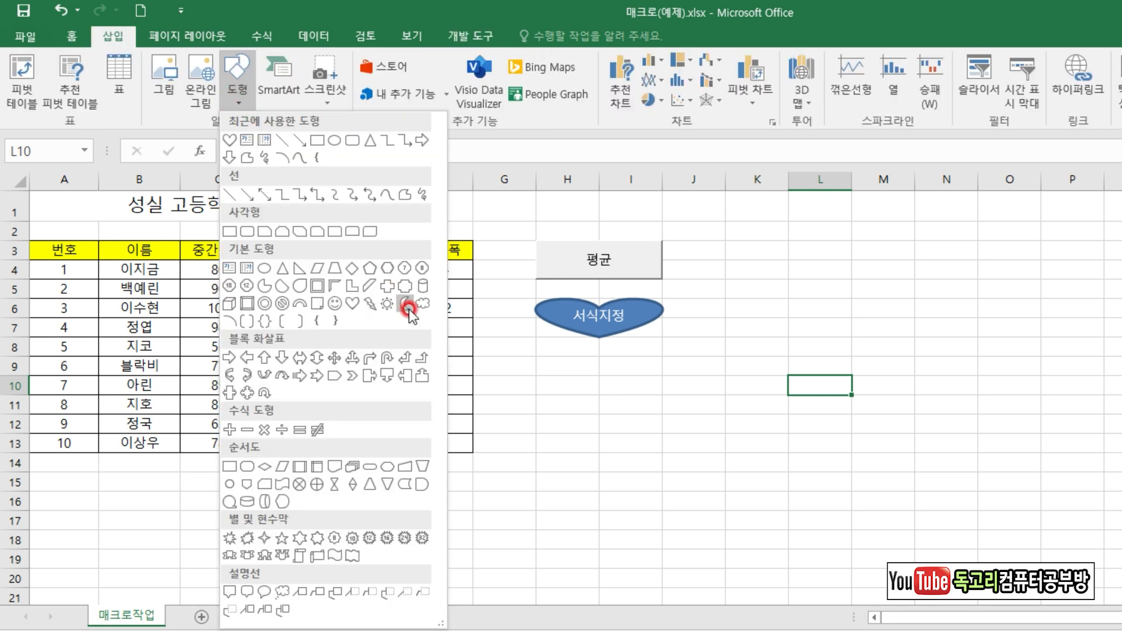
click(353, 305)
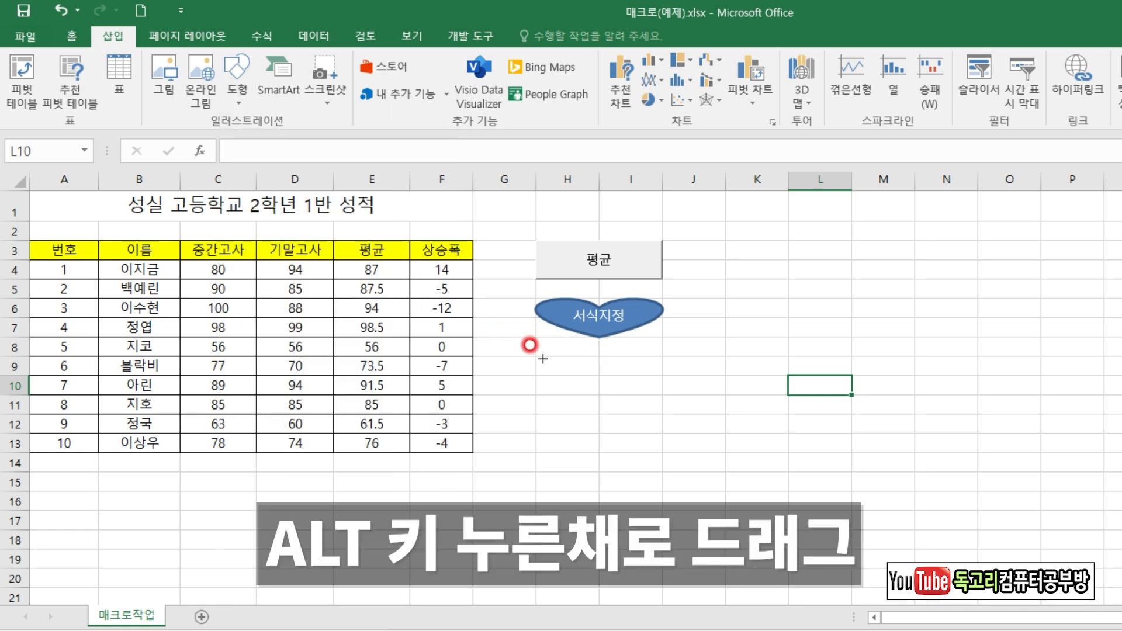
key(alt)
mouse_move(536, 358)
mouse_down()
mouse_move(566, 393)
mouse_move(663, 408)
mouse_move(661, 395)
mouse_up()
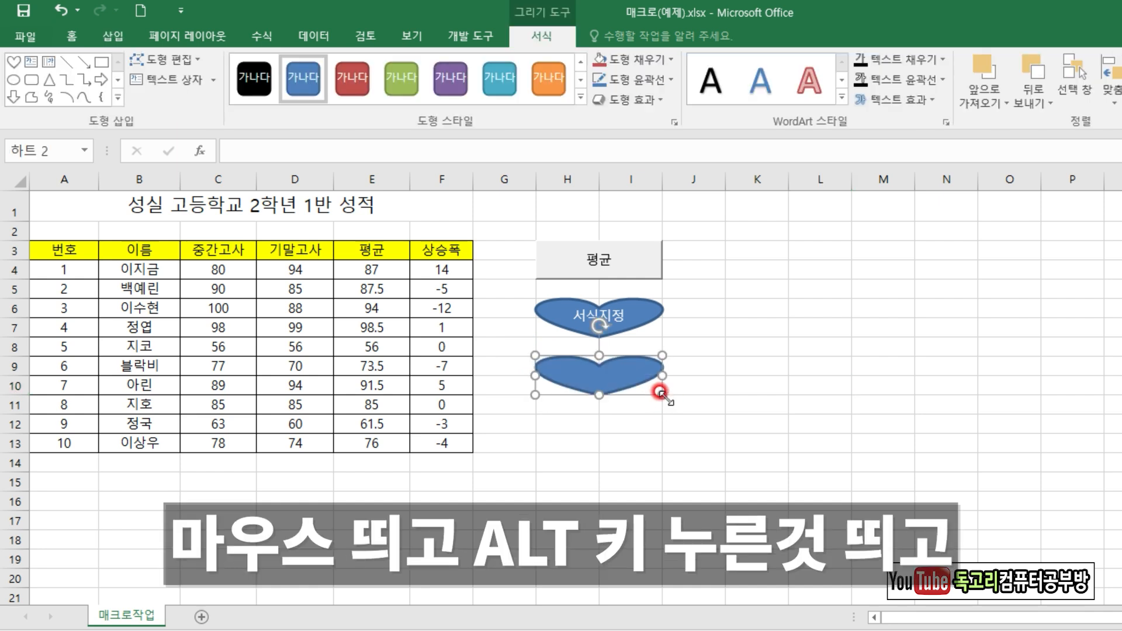
right_click(625, 367)
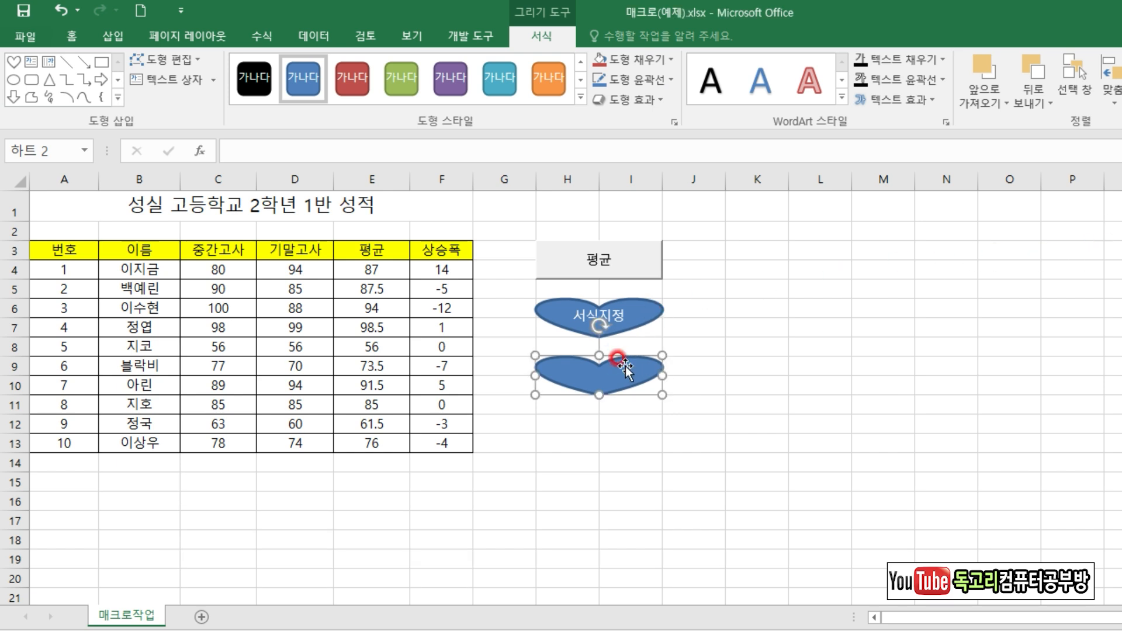
text(서식해제)
Center the 서식해제 text horizontally and vertically inside the new heart.
click(88, 39)
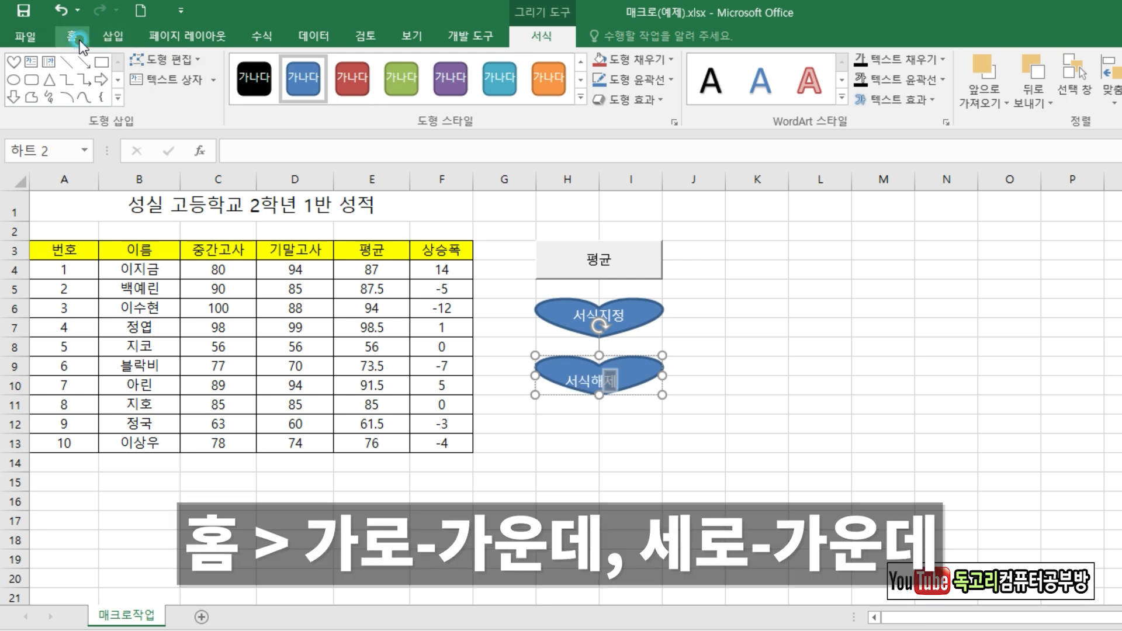
click(401, 70)
click(381, 62)
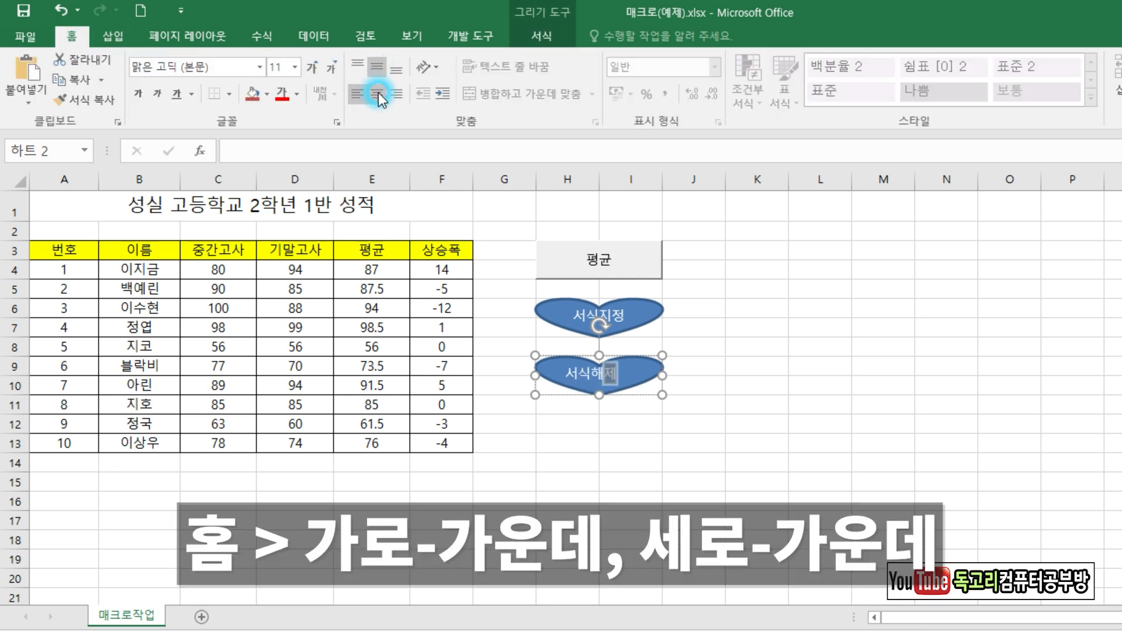
click(377, 95)
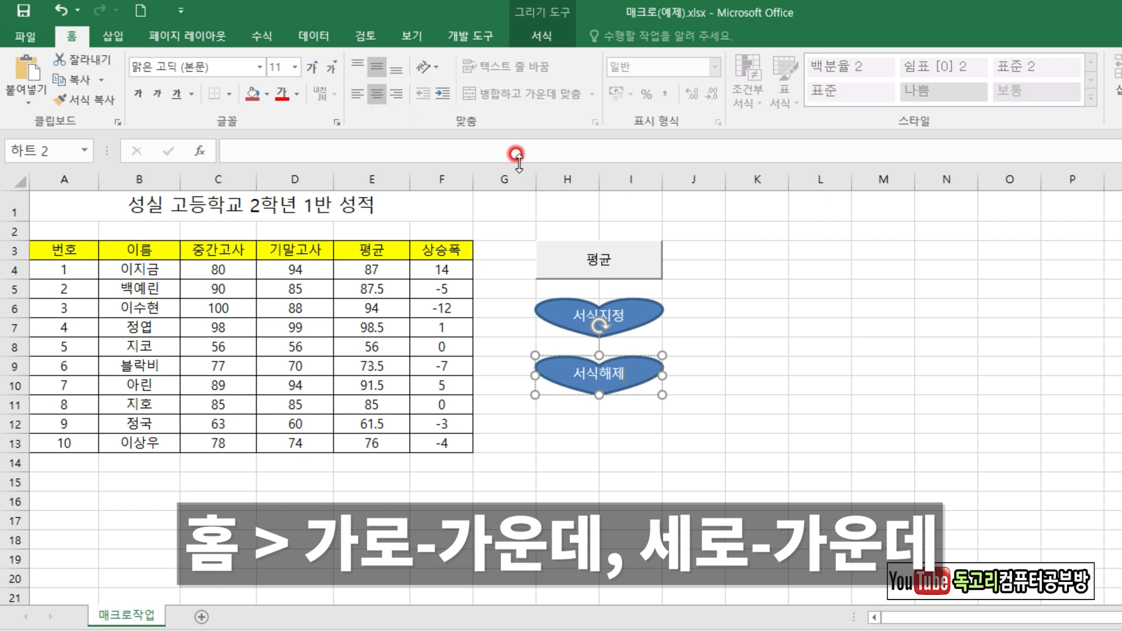
Assign the 서식해제 macro to the 서식해제 heart and deselect the shape.
right_click(637, 366)
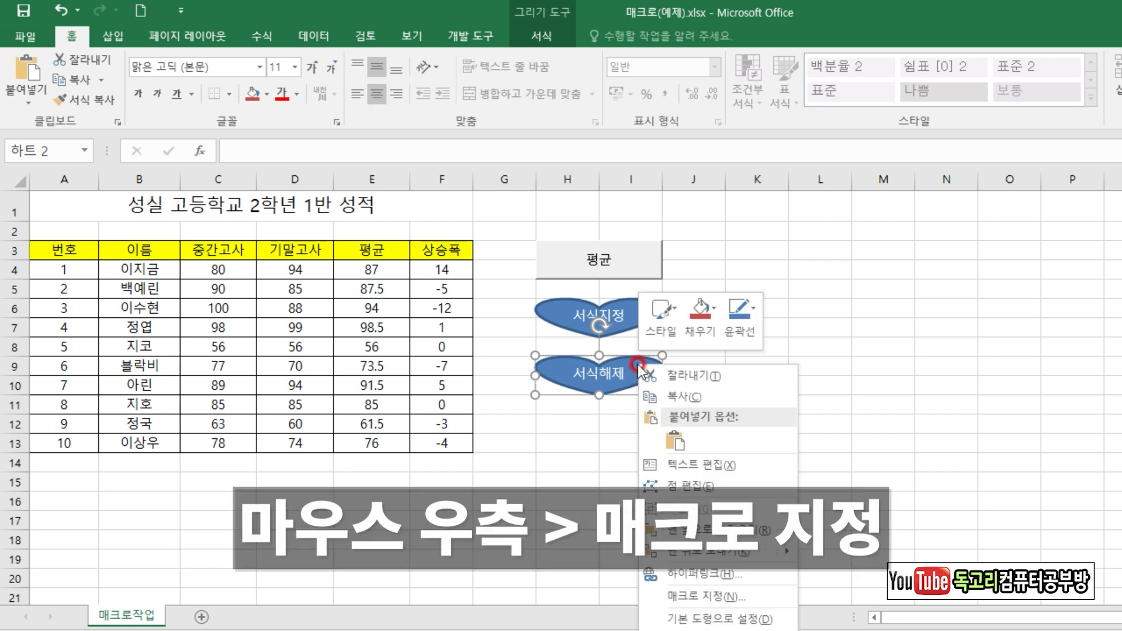
click(731, 596)
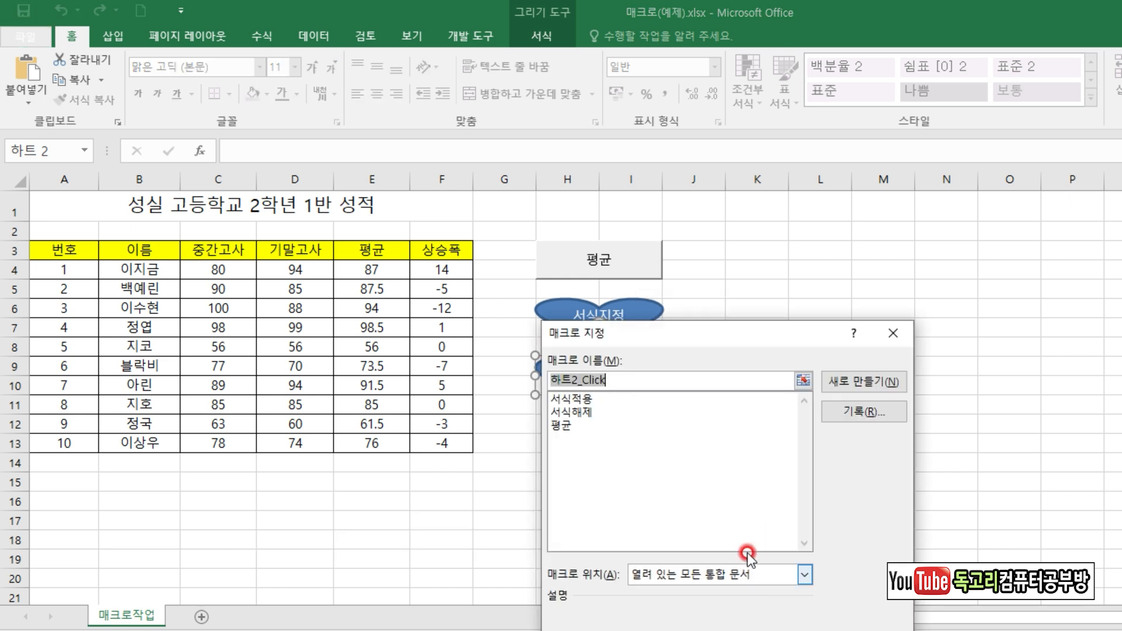
click(595, 412)
drag(672, 333, 726, 124)
click(870, 444)
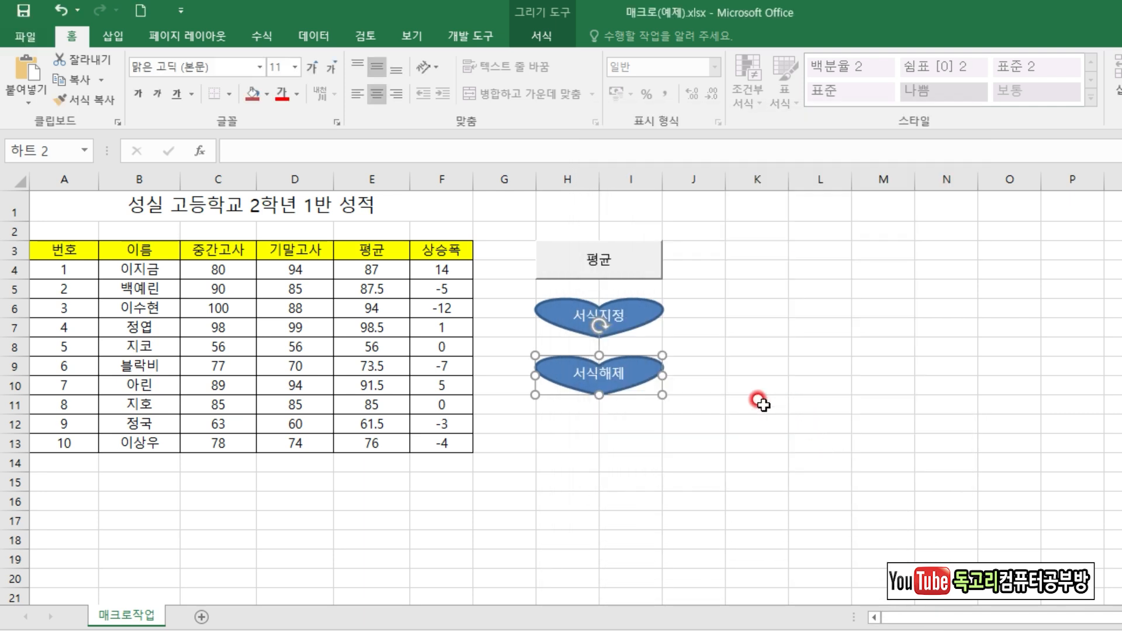
click(854, 360)
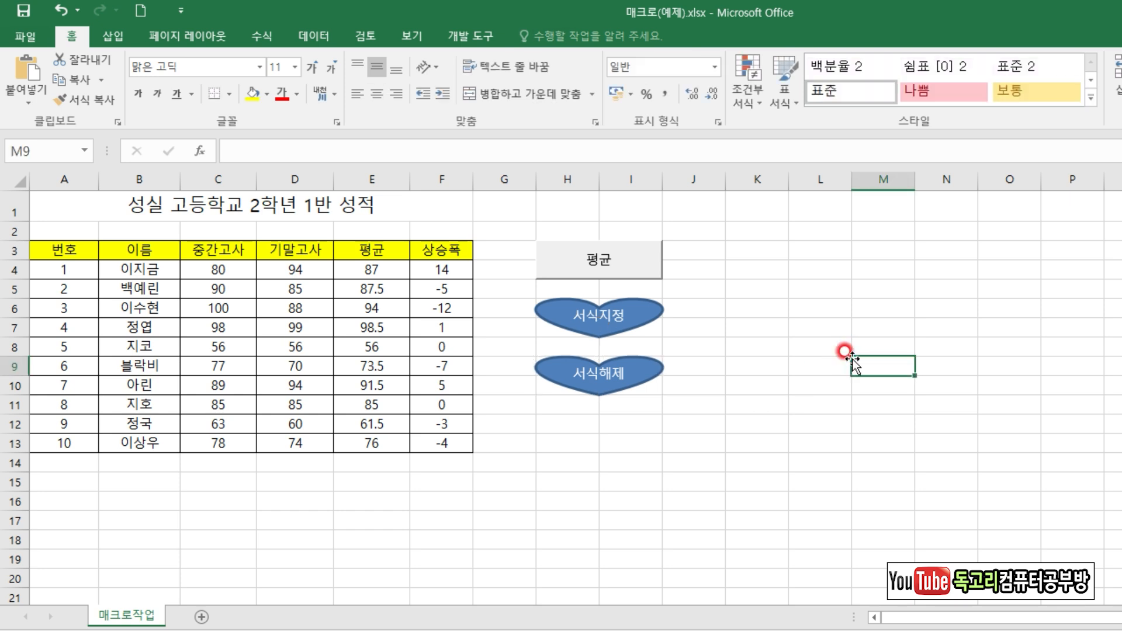
Test both format macros by running the 서식지정 heart and the 서식해제 heart in turn, finishing on an empty cell.
click(633, 316)
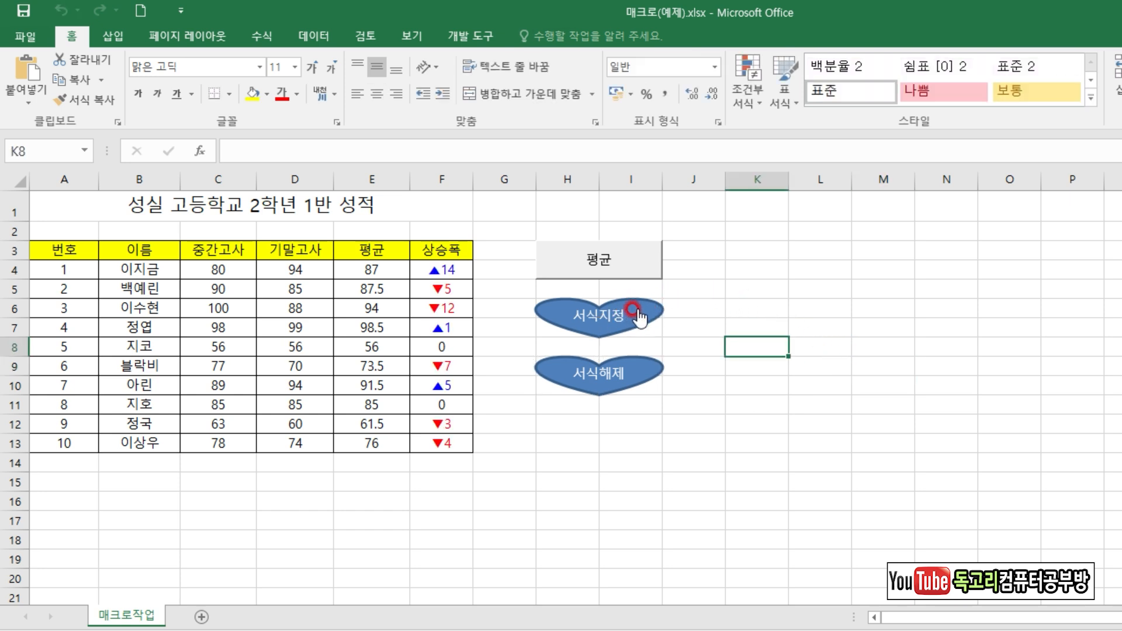
click(612, 381)
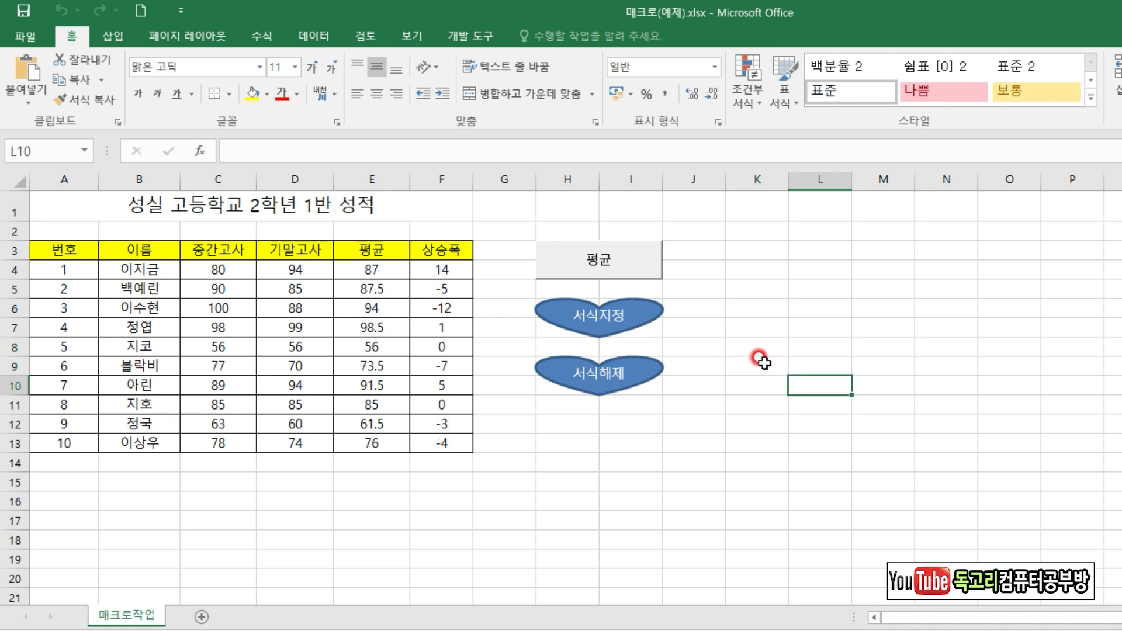
click(811, 358)
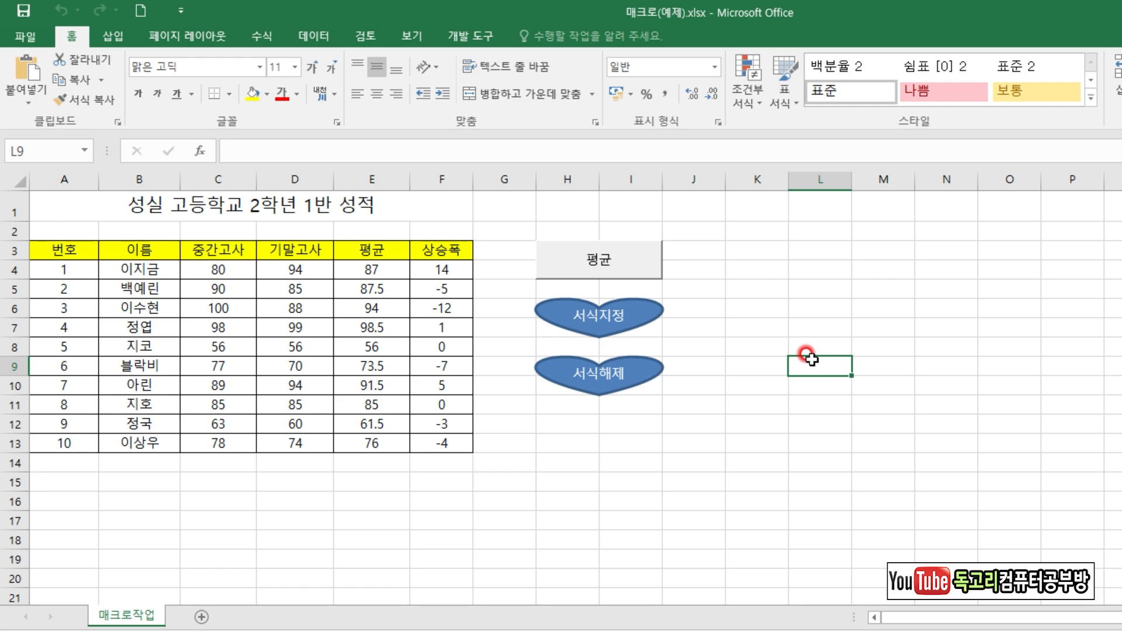